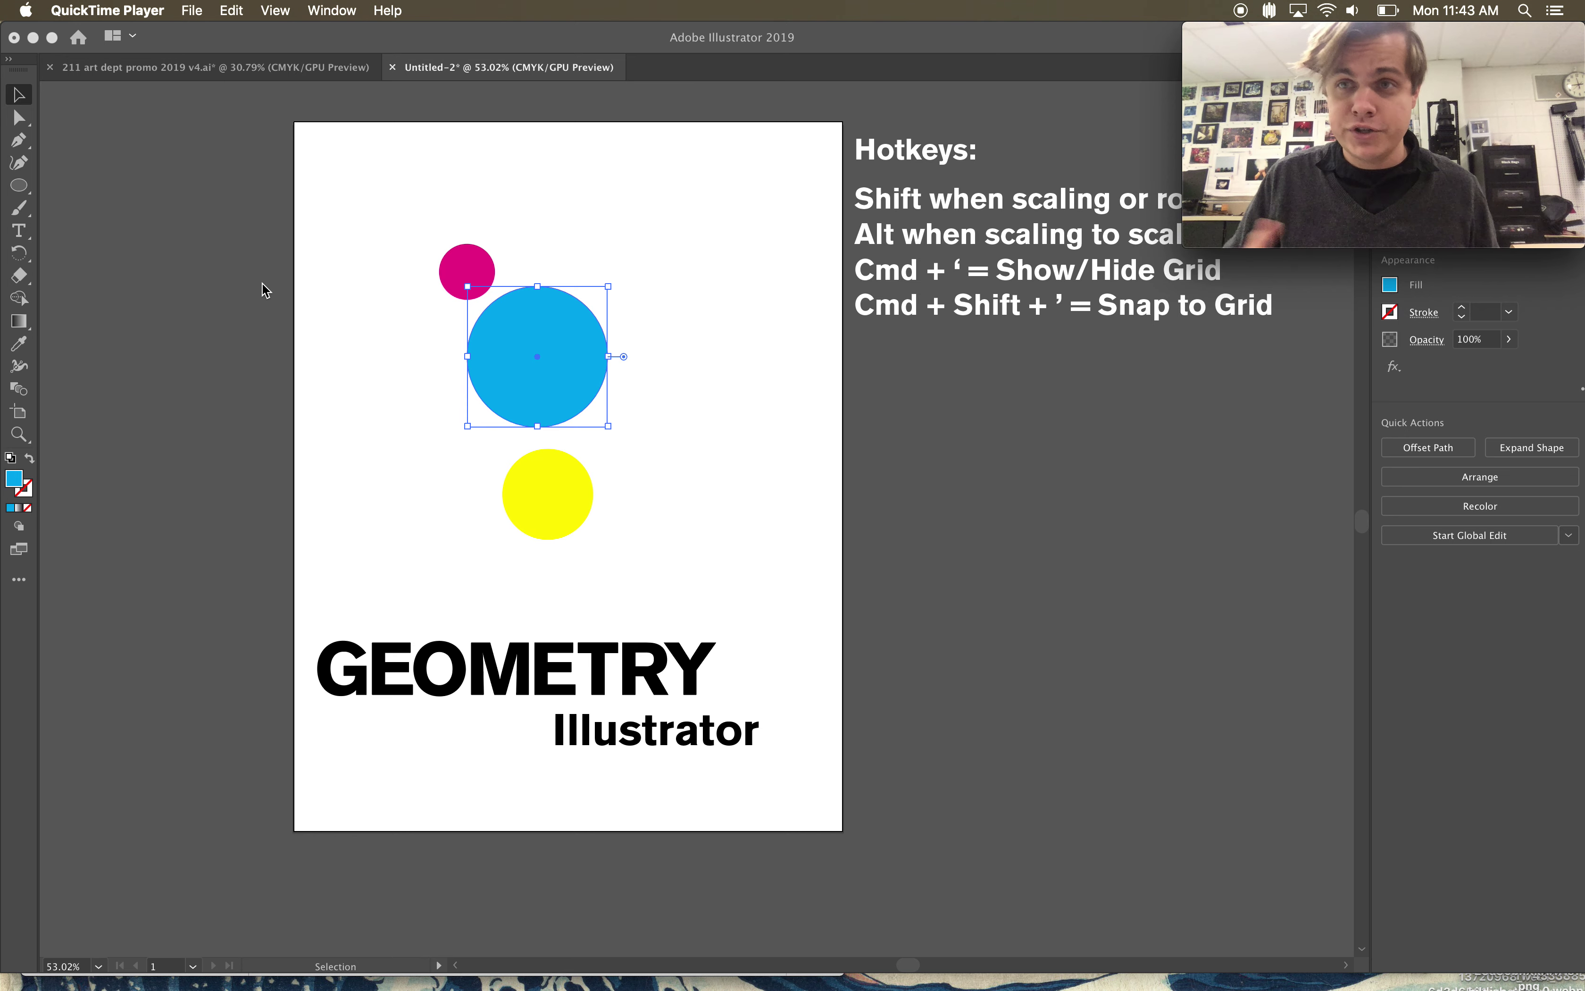
# Draw a blue square near the page's top right with the Rectangle tool.
pyautogui.click(25, 194)
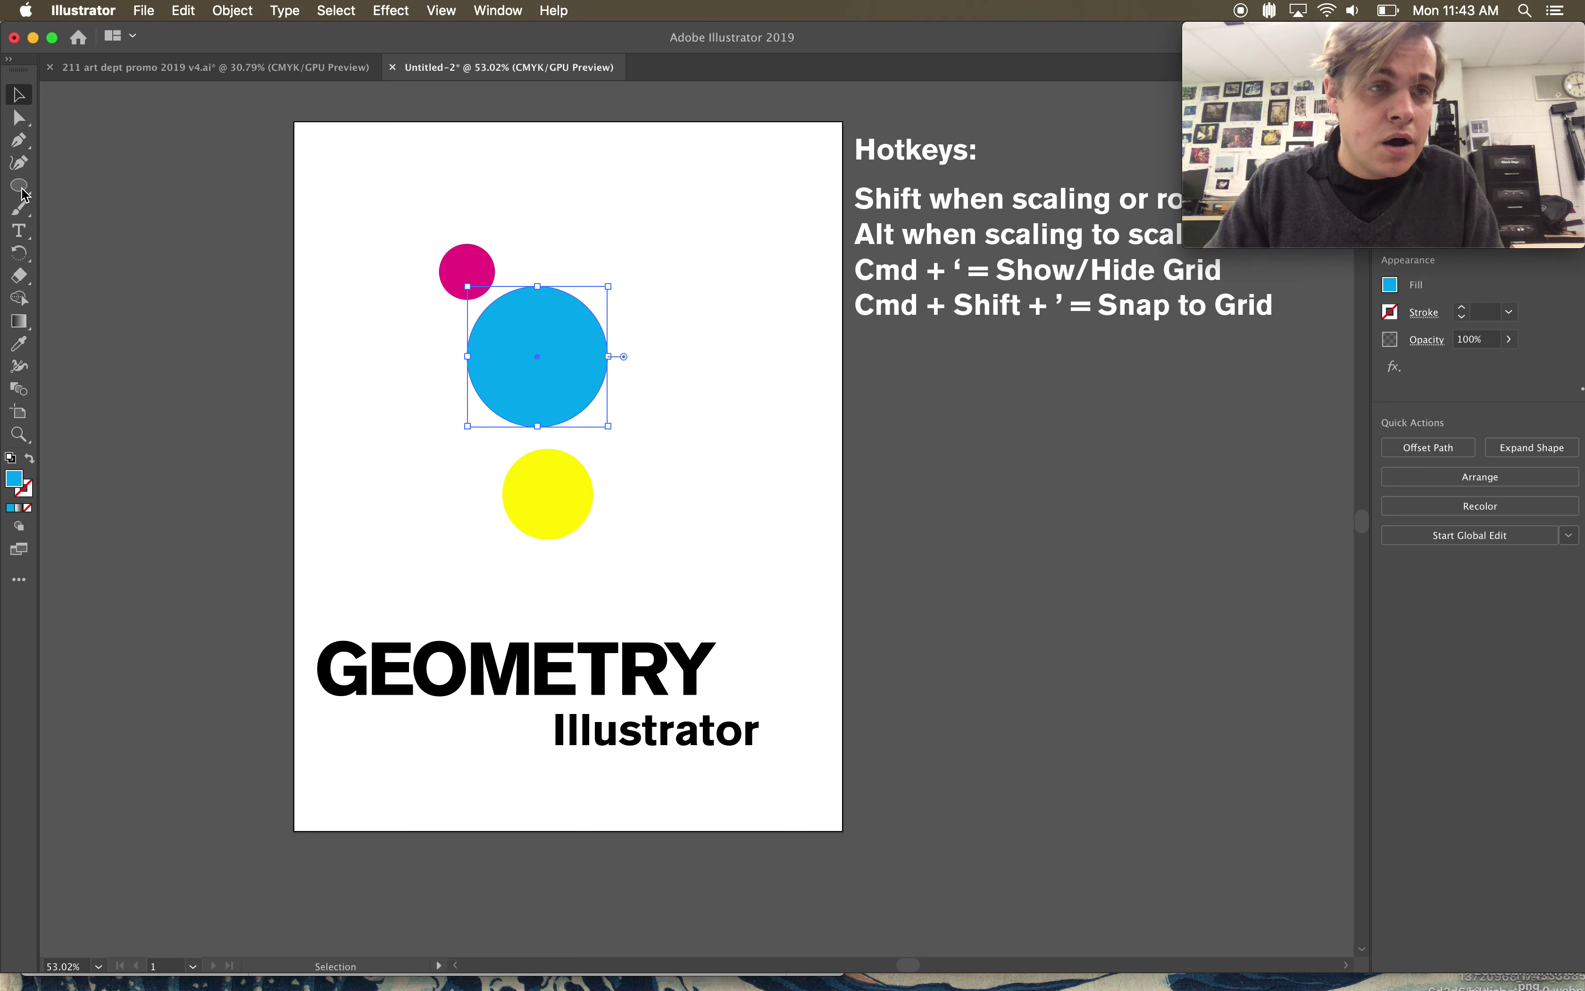
pyautogui.click(22, 190)
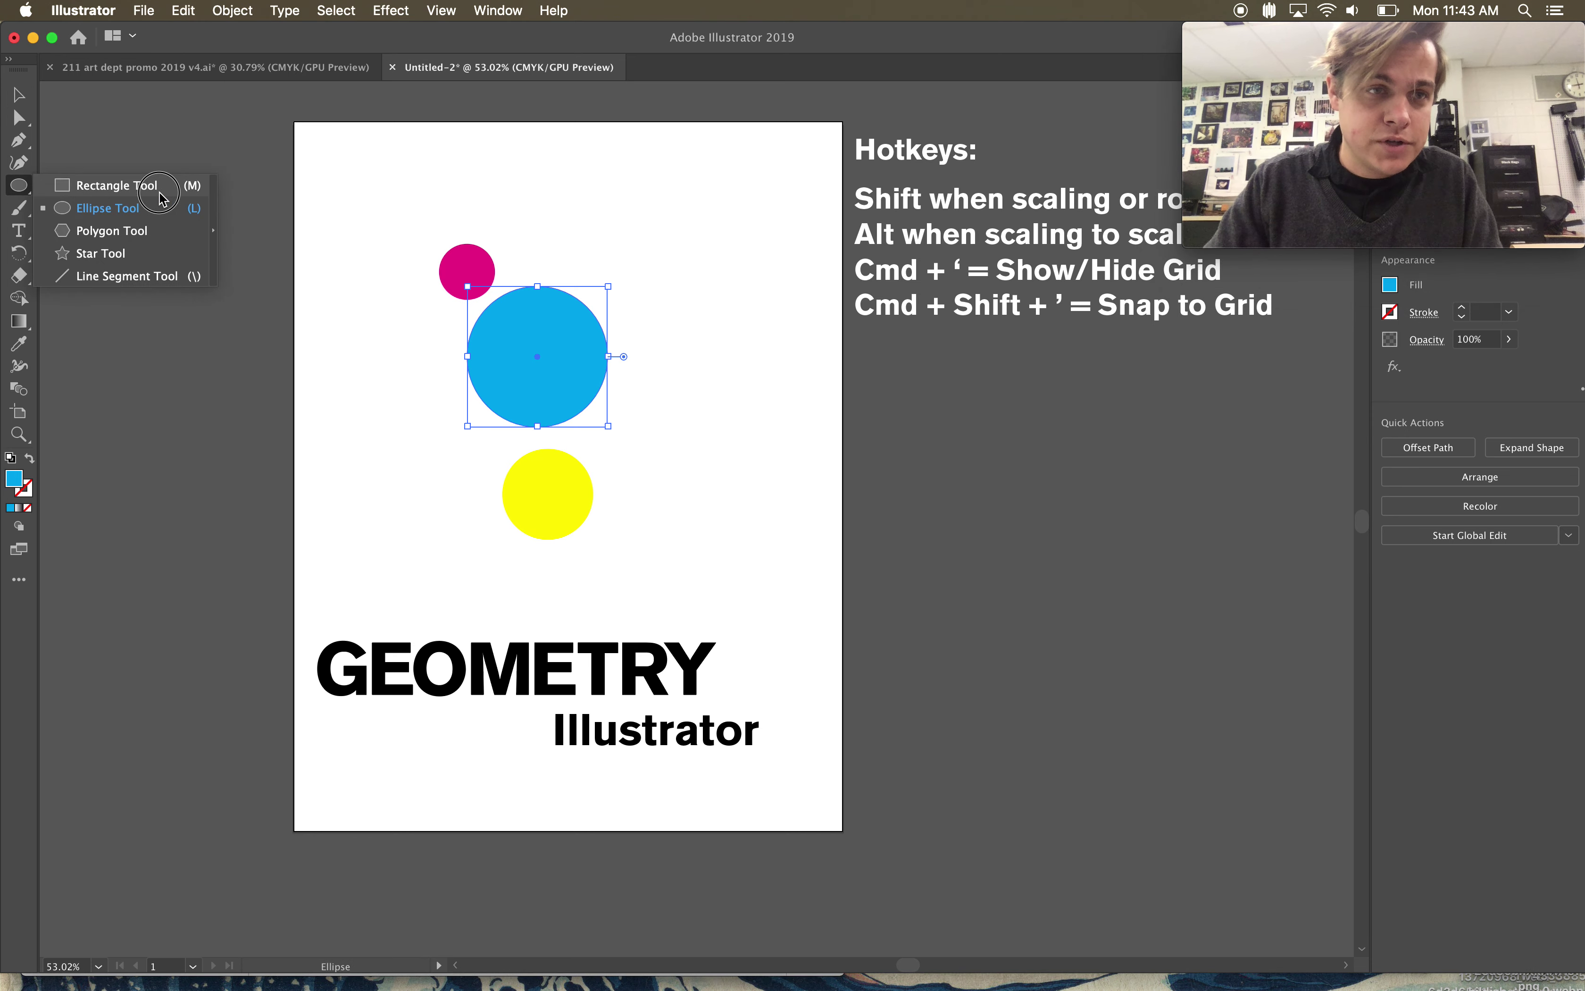
pyautogui.click(193, 185)
pyautogui.moveTo(599, 208); pyautogui.dragTo(697, 305)
# Remove a stray ellipse, then draw a larger square right of the cyan circle.
pyautogui.press('l')
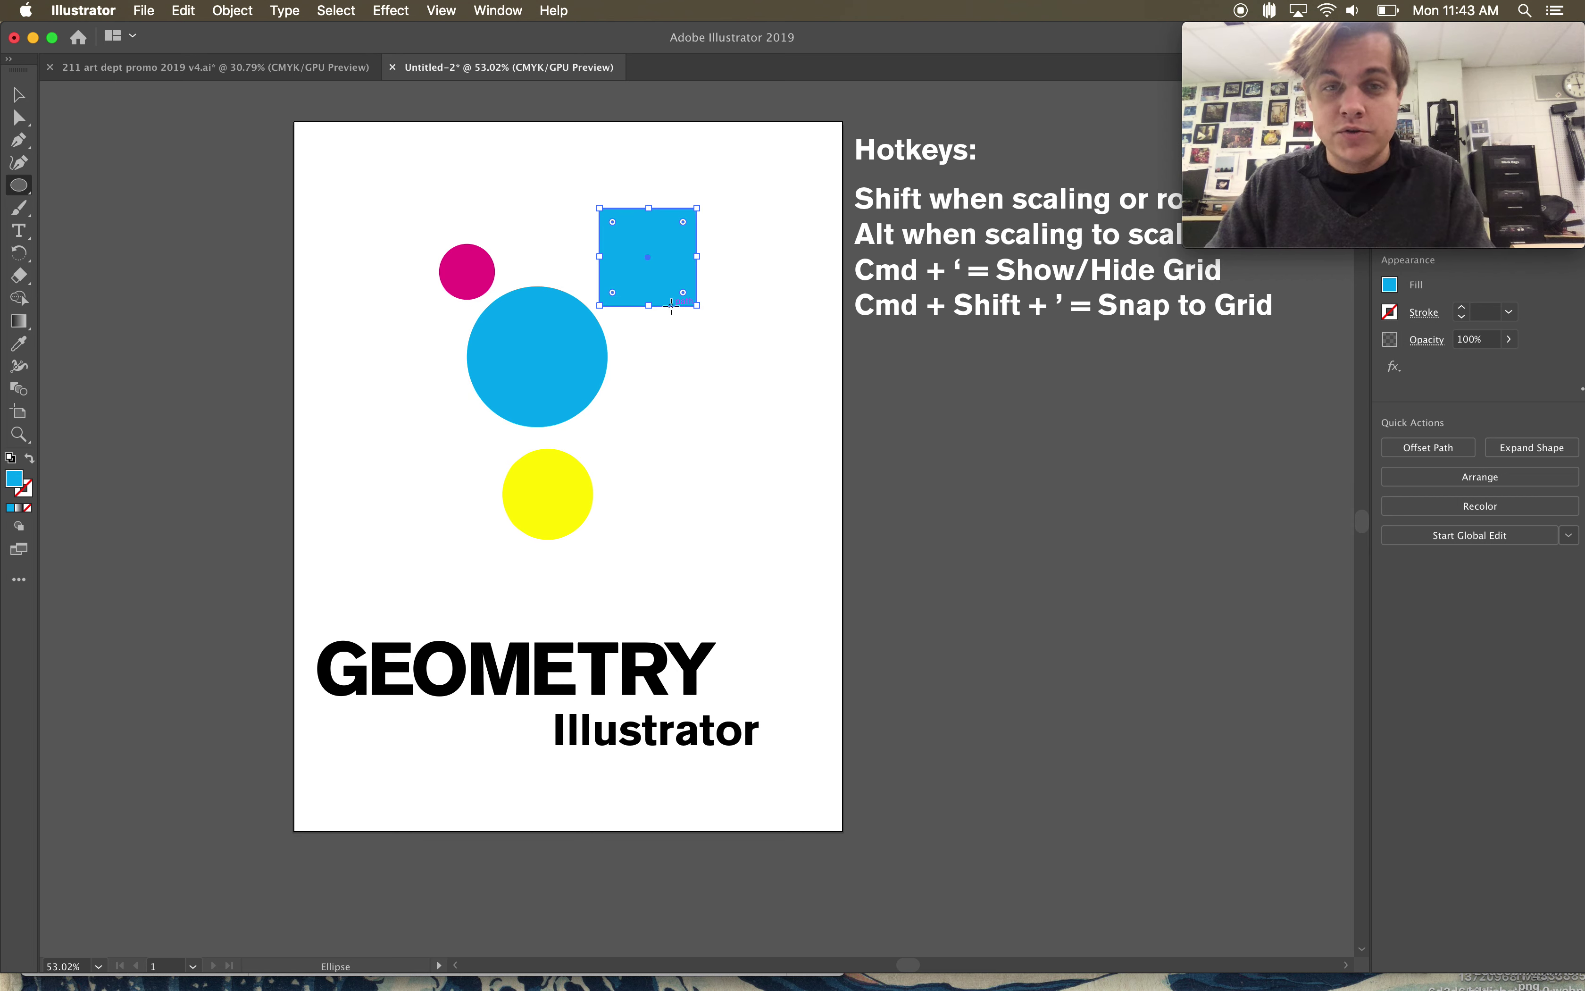
pyautogui.moveTo(711, 414); pyautogui.dragTo(798, 526)
pyautogui.press('BackSpace')
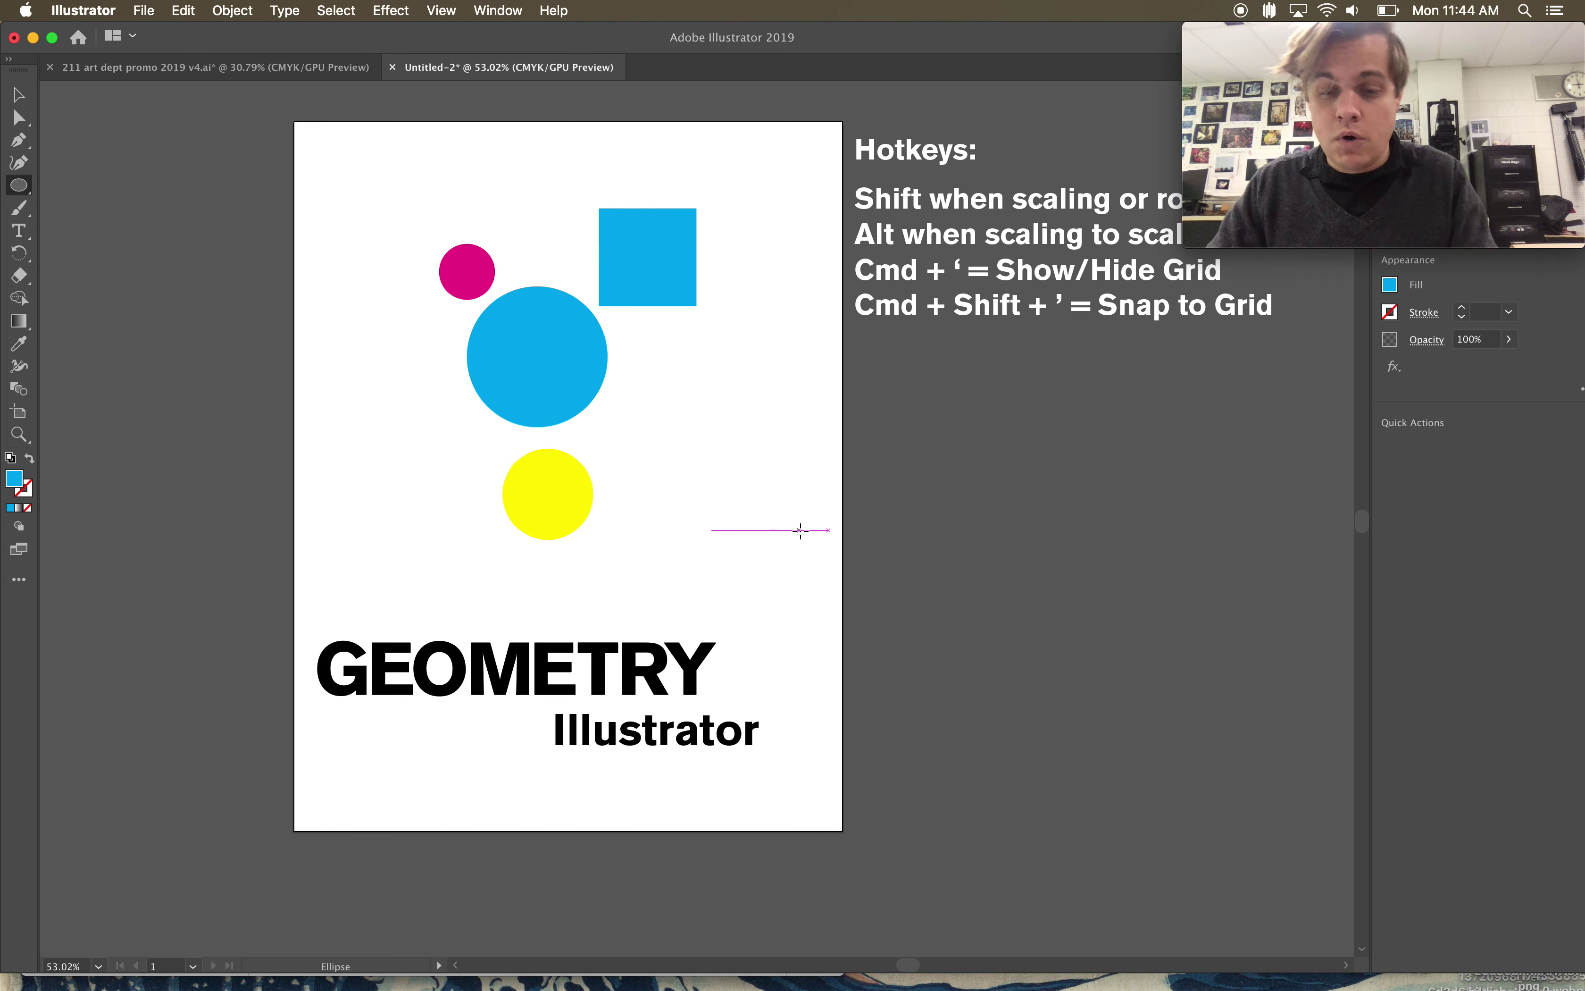
pyautogui.press('m')
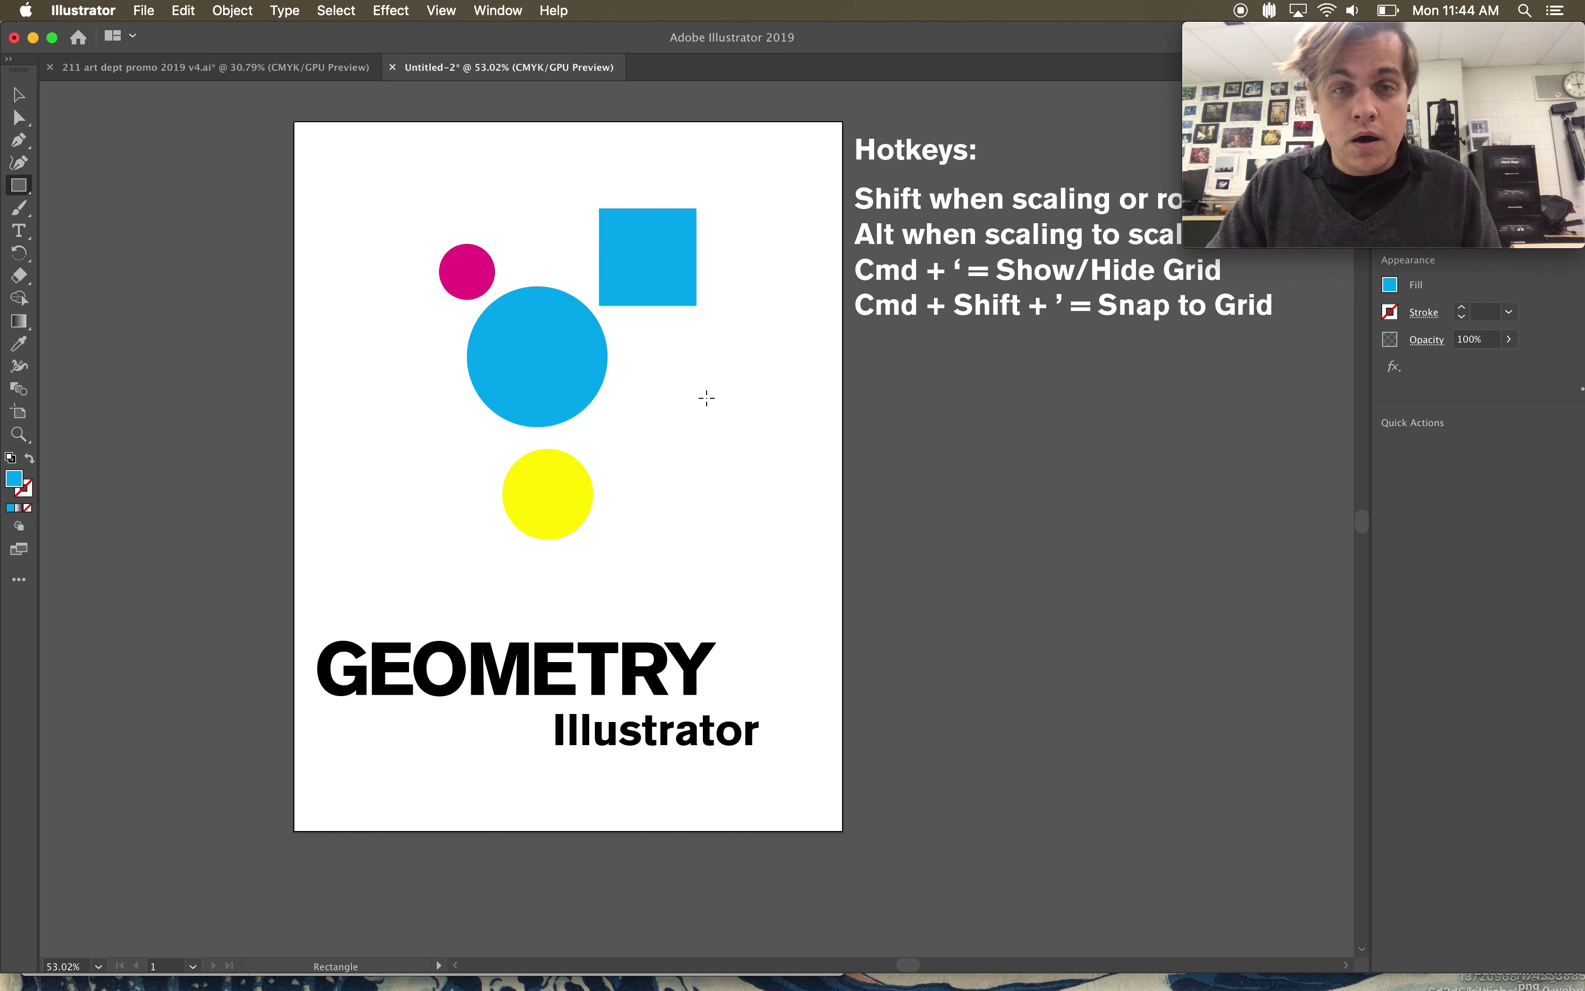
pyautogui.moveTo(697, 389)
pyautogui.mouseDown()
pyautogui.moveTo(840, 550)
pyautogui.moveTo(760, 554)
pyautogui.moveTo(690, 453)
pyautogui.moveTo(702, 326)
pyautogui.moveTo(745, 488)
pyautogui.moveTo(626, 344)
pyautogui.moveTo(758, 421)
pyautogui.moveTo(648, 352)
pyautogui.moveTo(737, 320)
pyautogui.moveTo(701, 421)
pyautogui.moveTo(654, 339)
pyautogui.moveTo(698, 350)
pyautogui.moveTo(705, 329)
pyautogui.moveTo(697, 343)
pyautogui.moveTo(742, 318)
pyautogui.mouseUp()
# Draw a circle from its centre to the right of the yellow circle.
pyautogui.press('l')
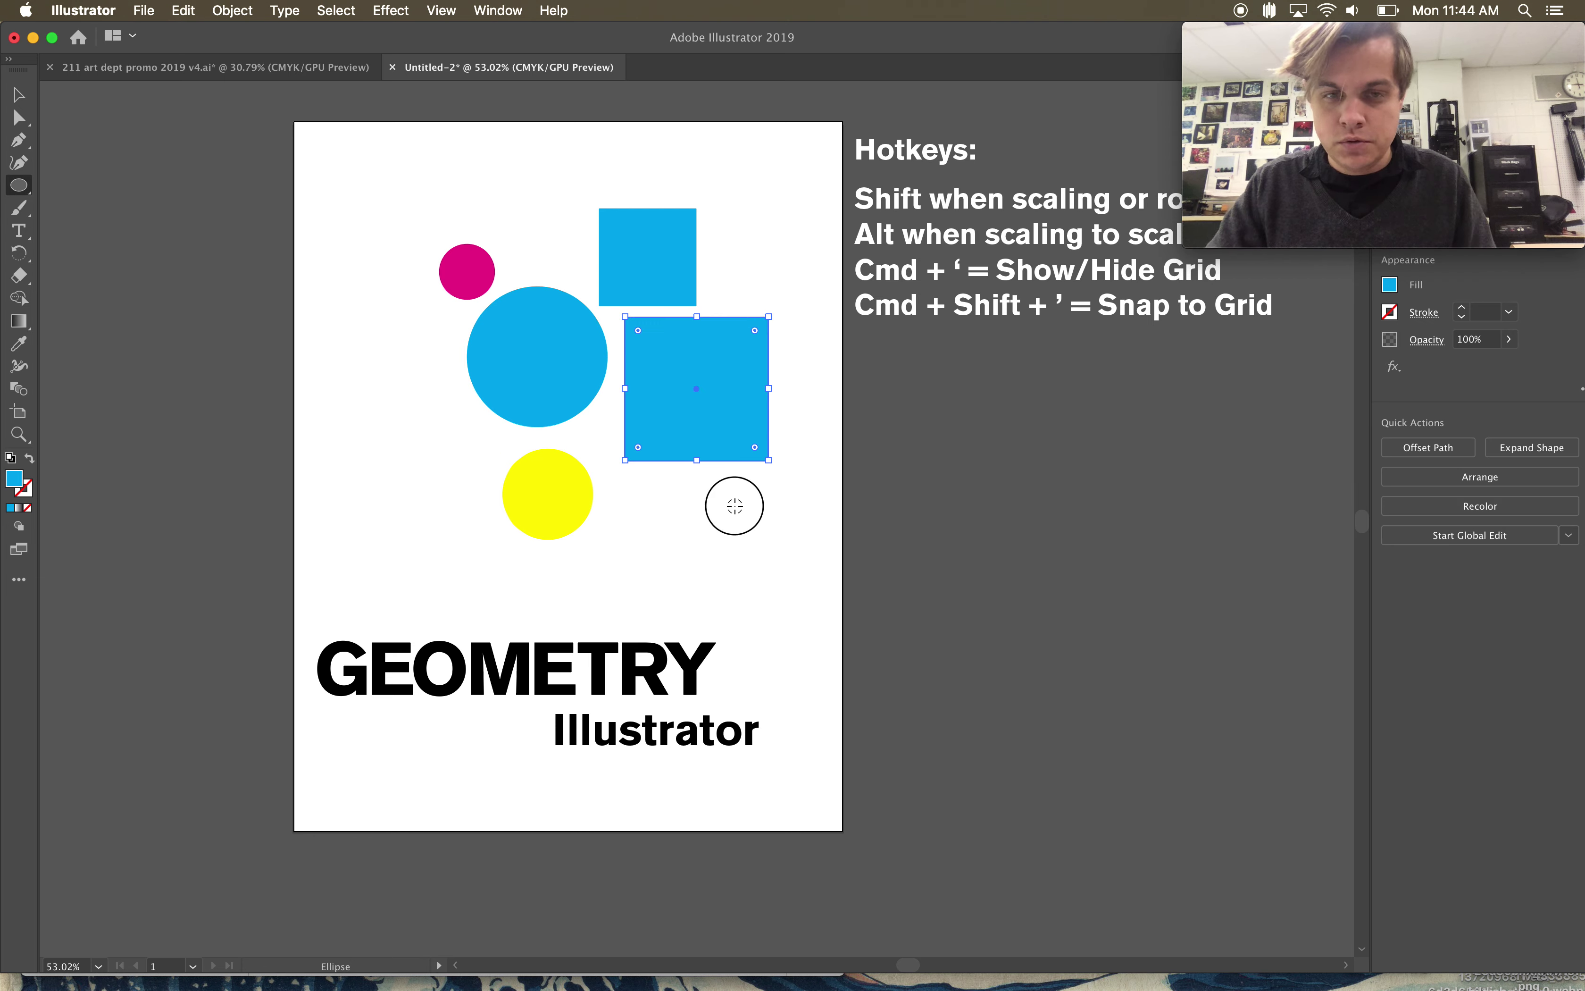
pyautogui.moveTo(734, 505)
pyautogui.mouseDown()
pyautogui.moveTo(790, 582)
pyautogui.moveTo(708, 389)
pyautogui.moveTo(691, 257)
pyautogui.mouseUp()
pyautogui.press('v')
# Delete the extra shapes, then draw a test square, rotate it into a diamond, and delete it.
pyautogui.press('Delete')
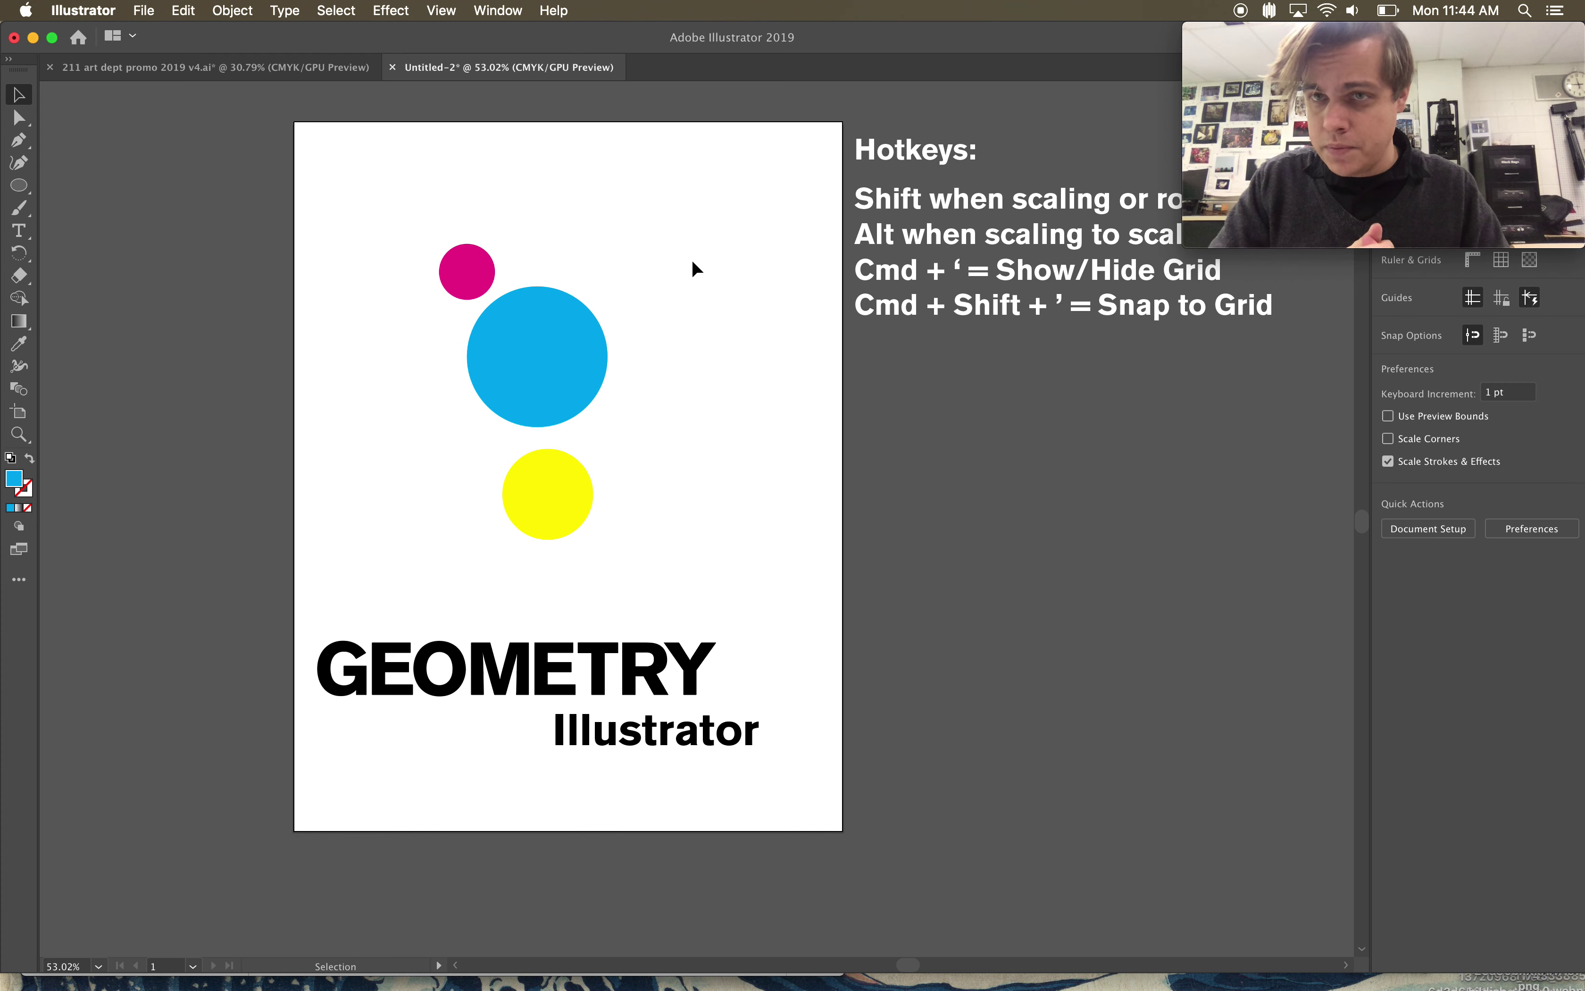
pyautogui.press('m')
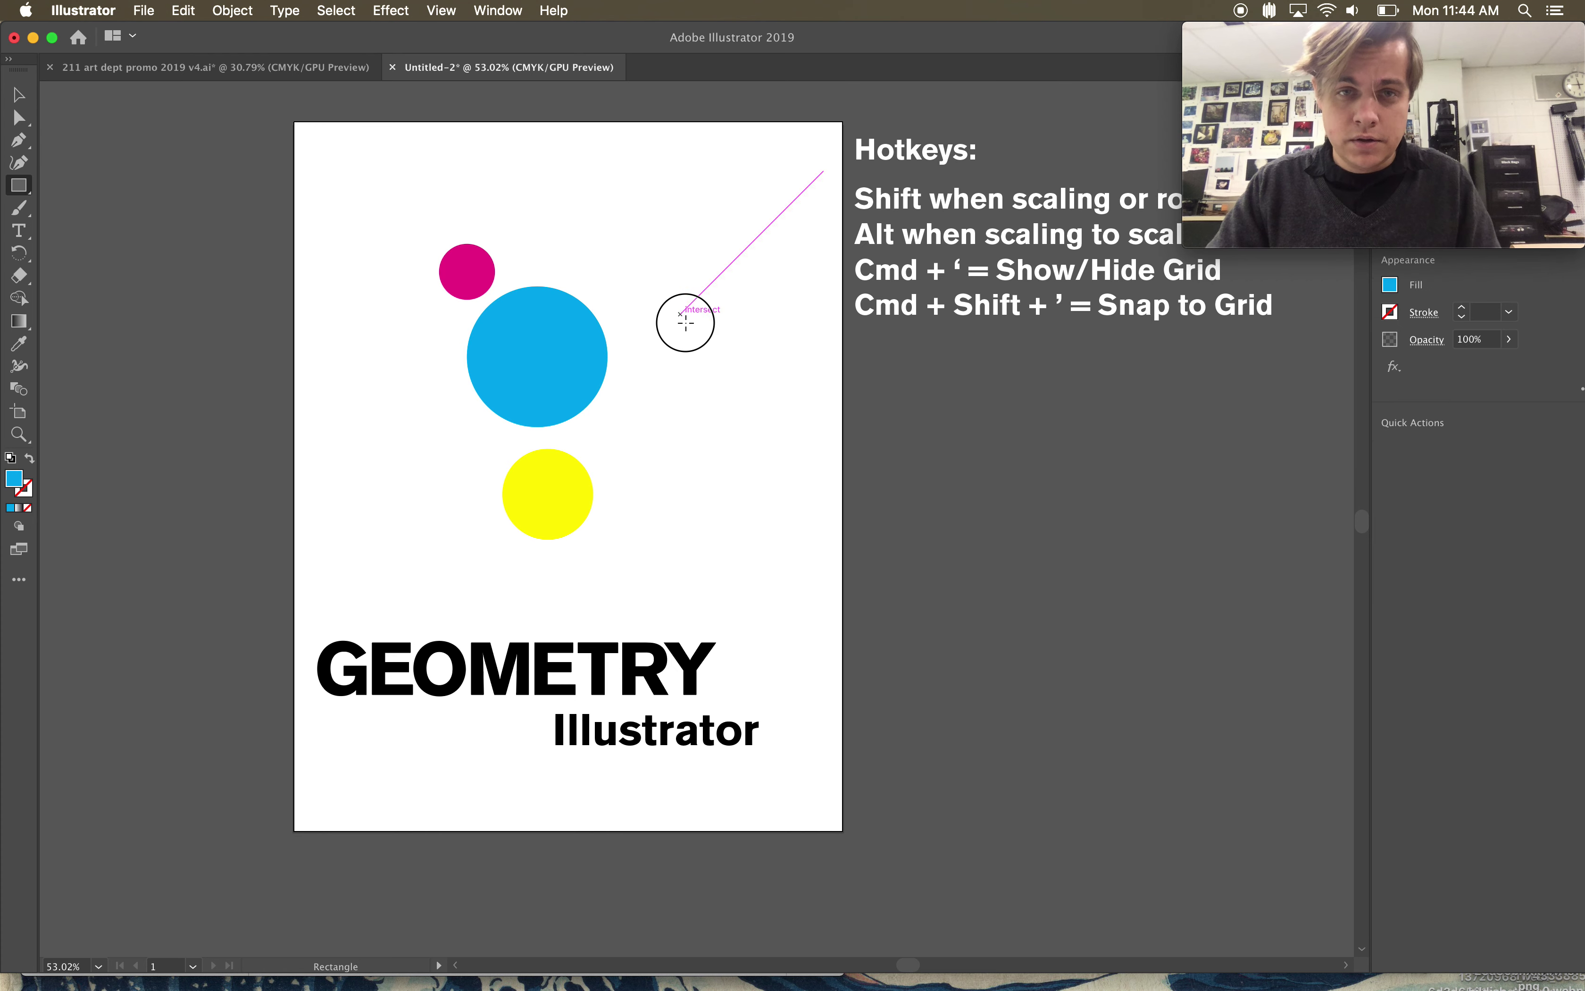
pyautogui.moveTo(681, 315); pyautogui.dragTo(724, 355)
pyautogui.press('v')
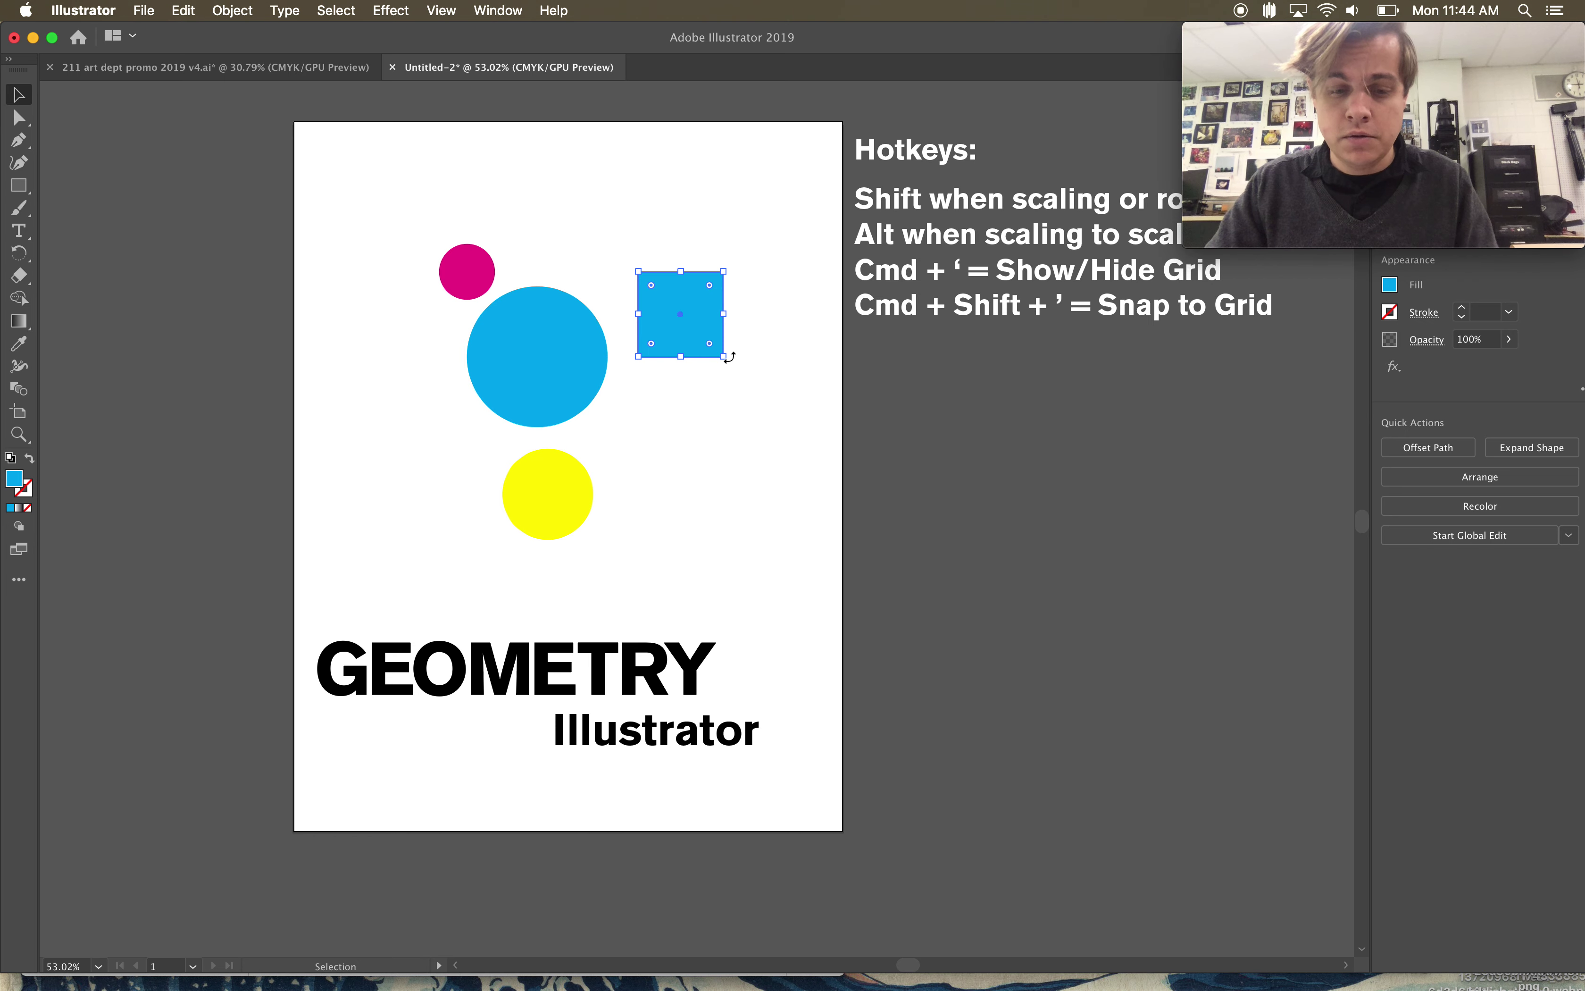
pyautogui.moveTo(731, 359); pyautogui.dragTo(652, 218)
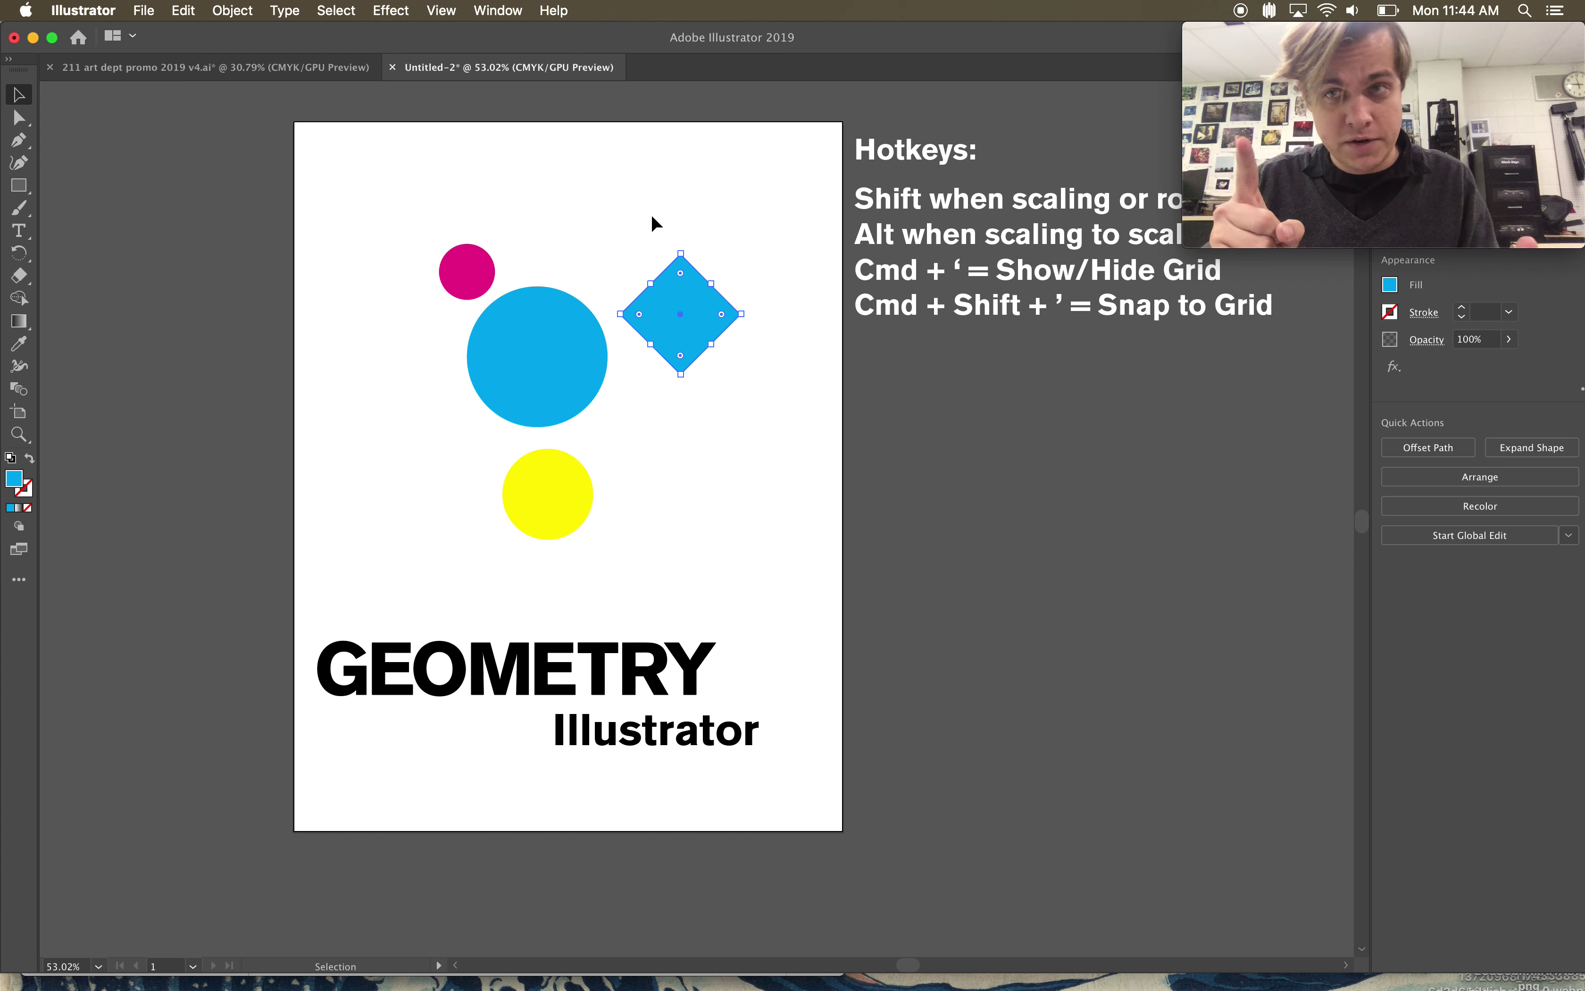
pyautogui.press('Delete')
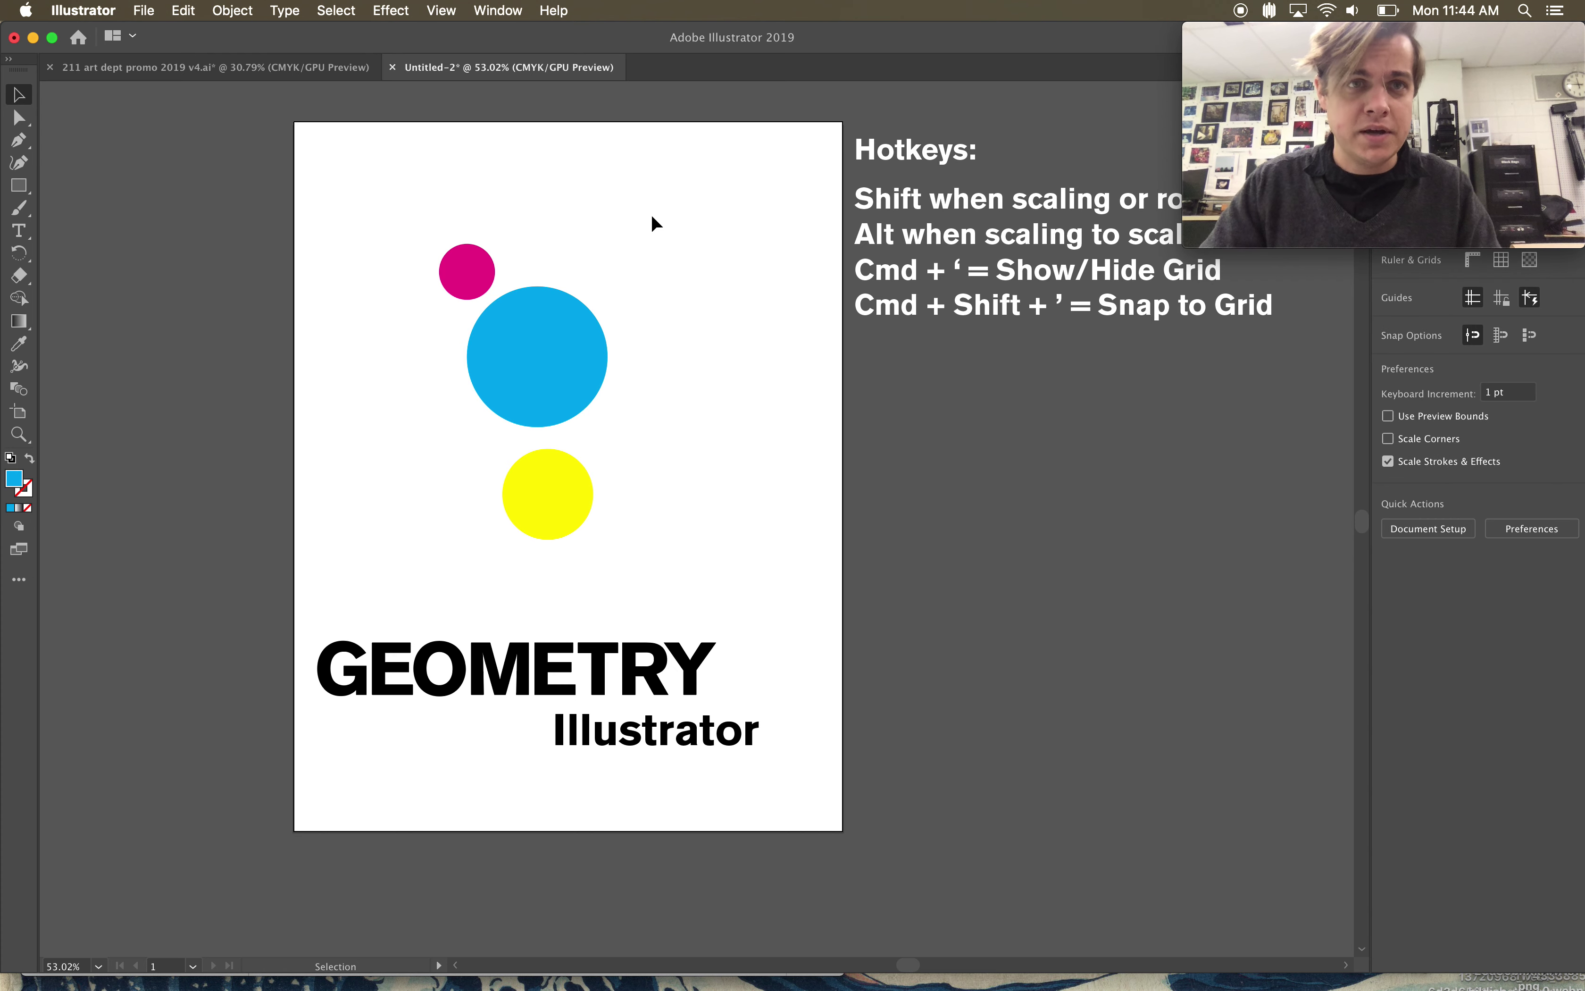
# Enable Smart Guides and centre the magenta circle directly above the cyan circle.
pyautogui.click(460, 12)
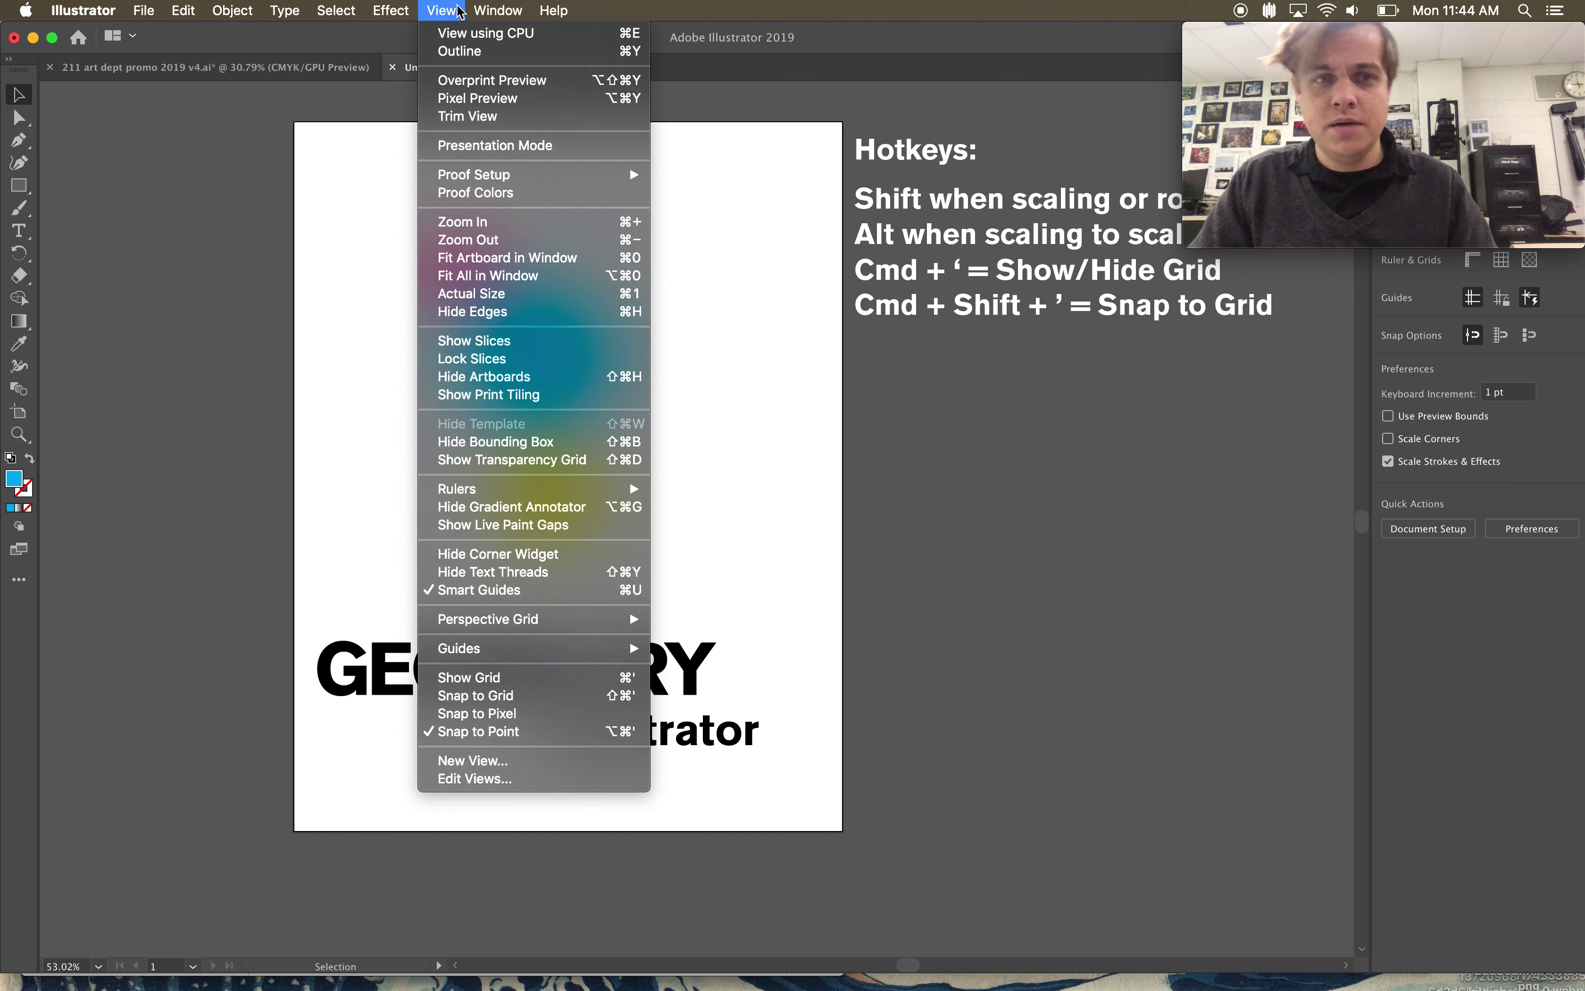
pyautogui.click(654, 585)
pyautogui.moveTo(479, 284); pyautogui.dragTo(539, 260)
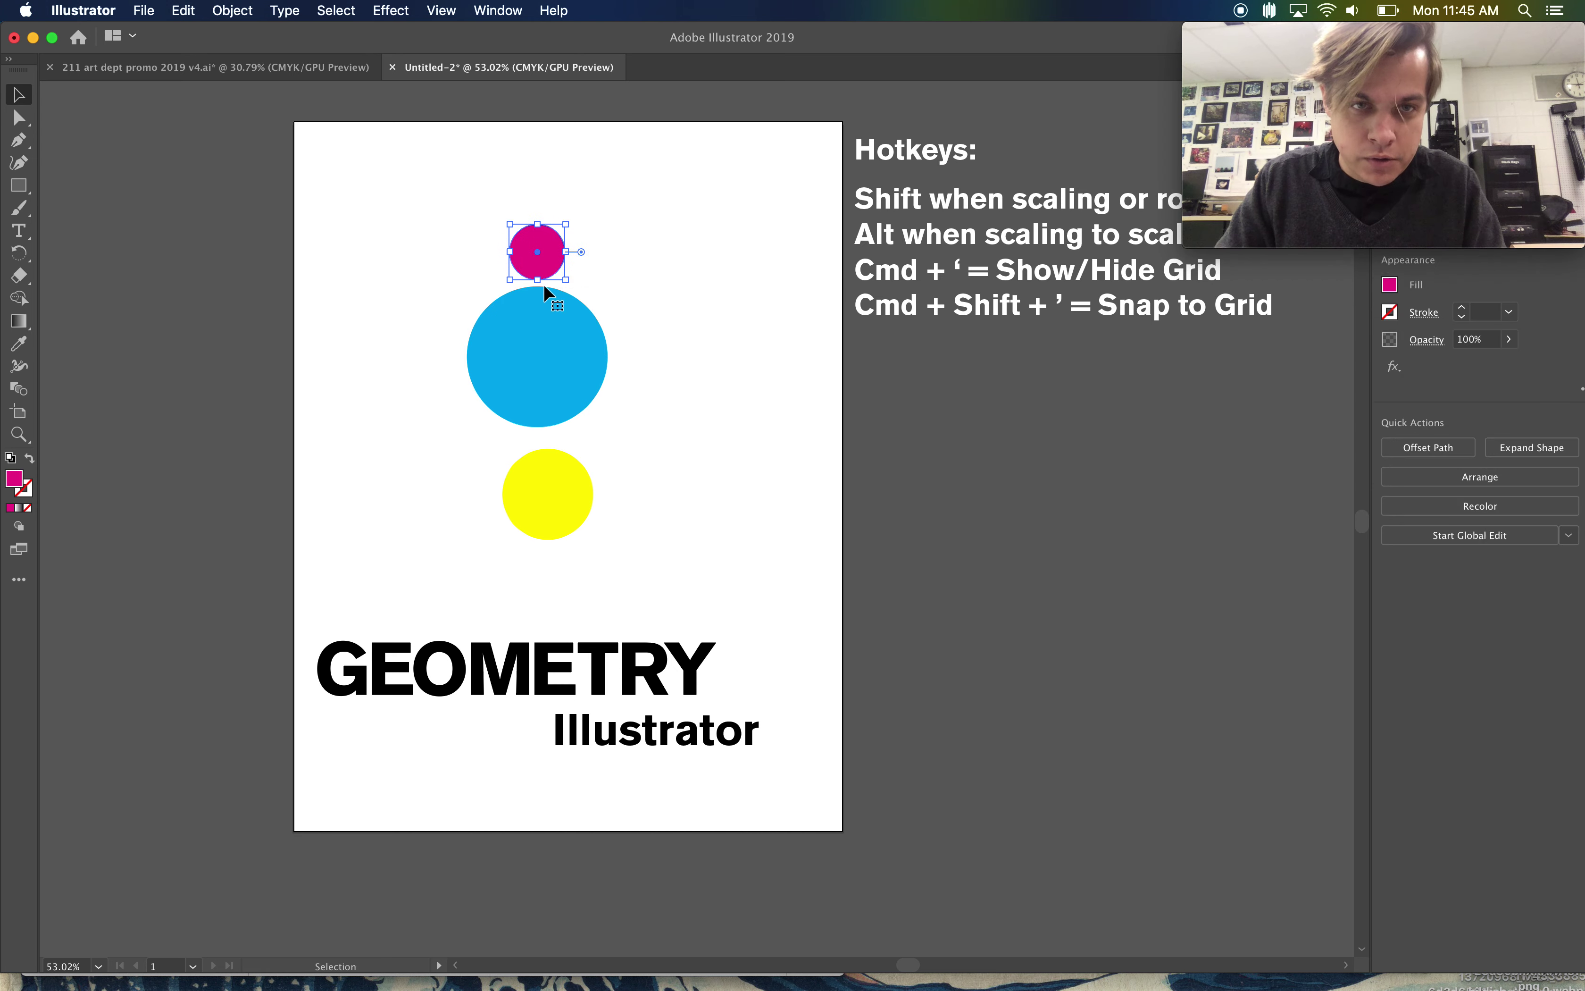
# Snap the yellow circle below-right of the cyan circle, then bring up Google Chrome.
pyautogui.moveTo(555, 490); pyautogui.dragTo(548, 357)
pyautogui.click(683, 266)
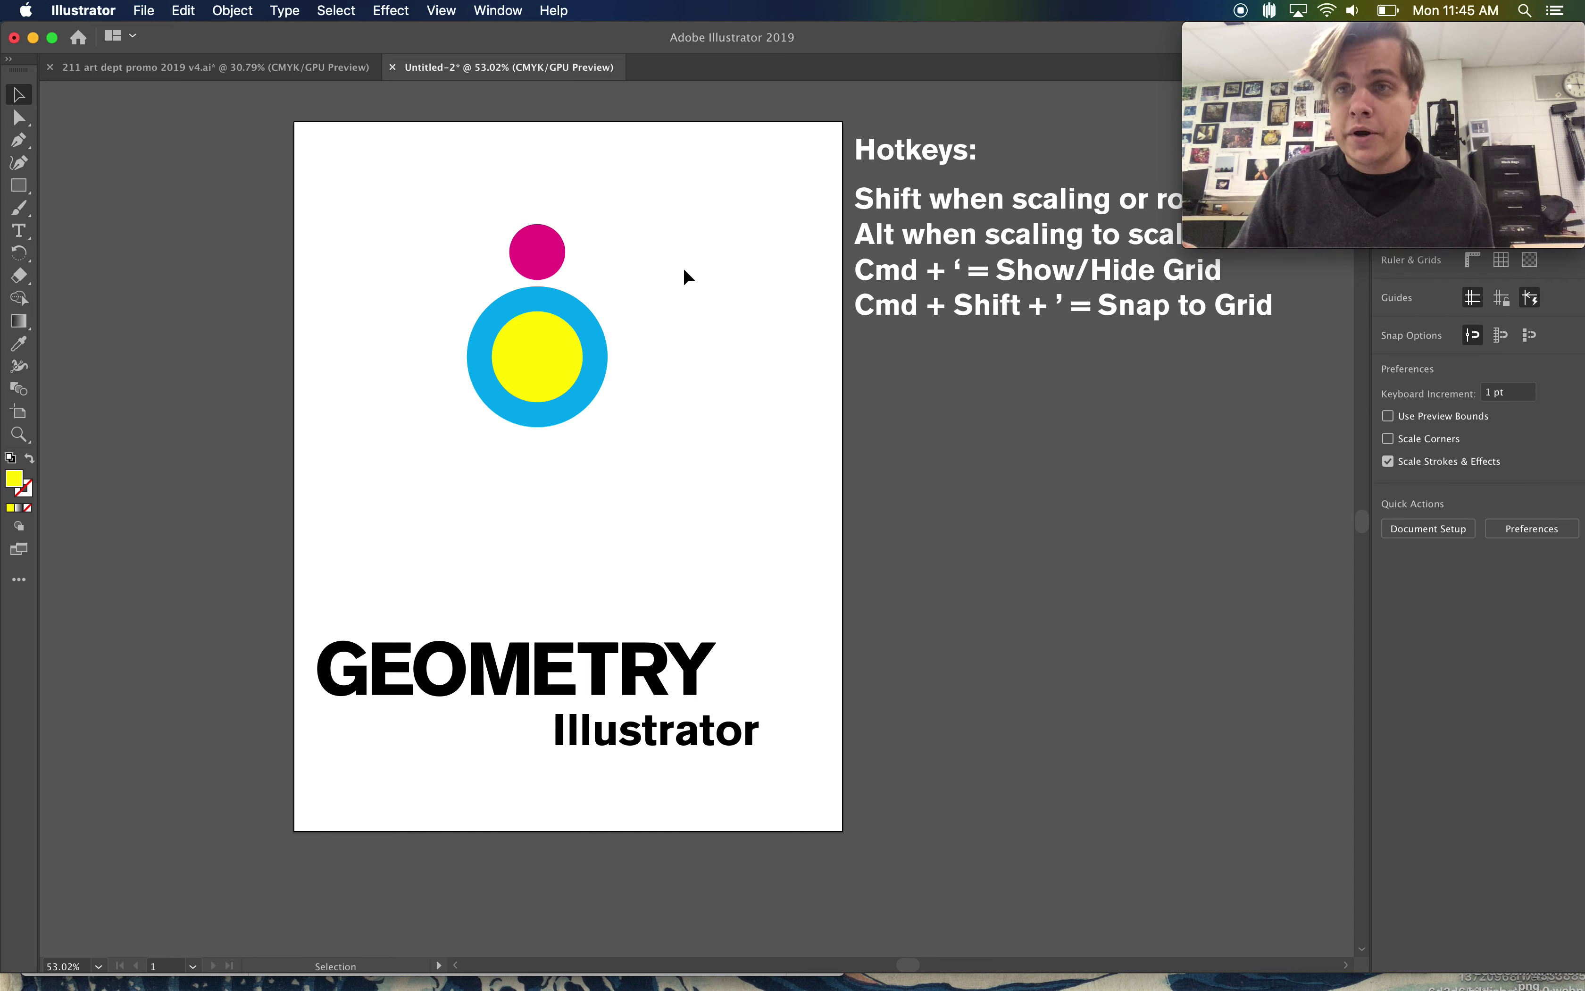
pyautogui.moveTo(562, 354); pyautogui.dragTo(620, 468)
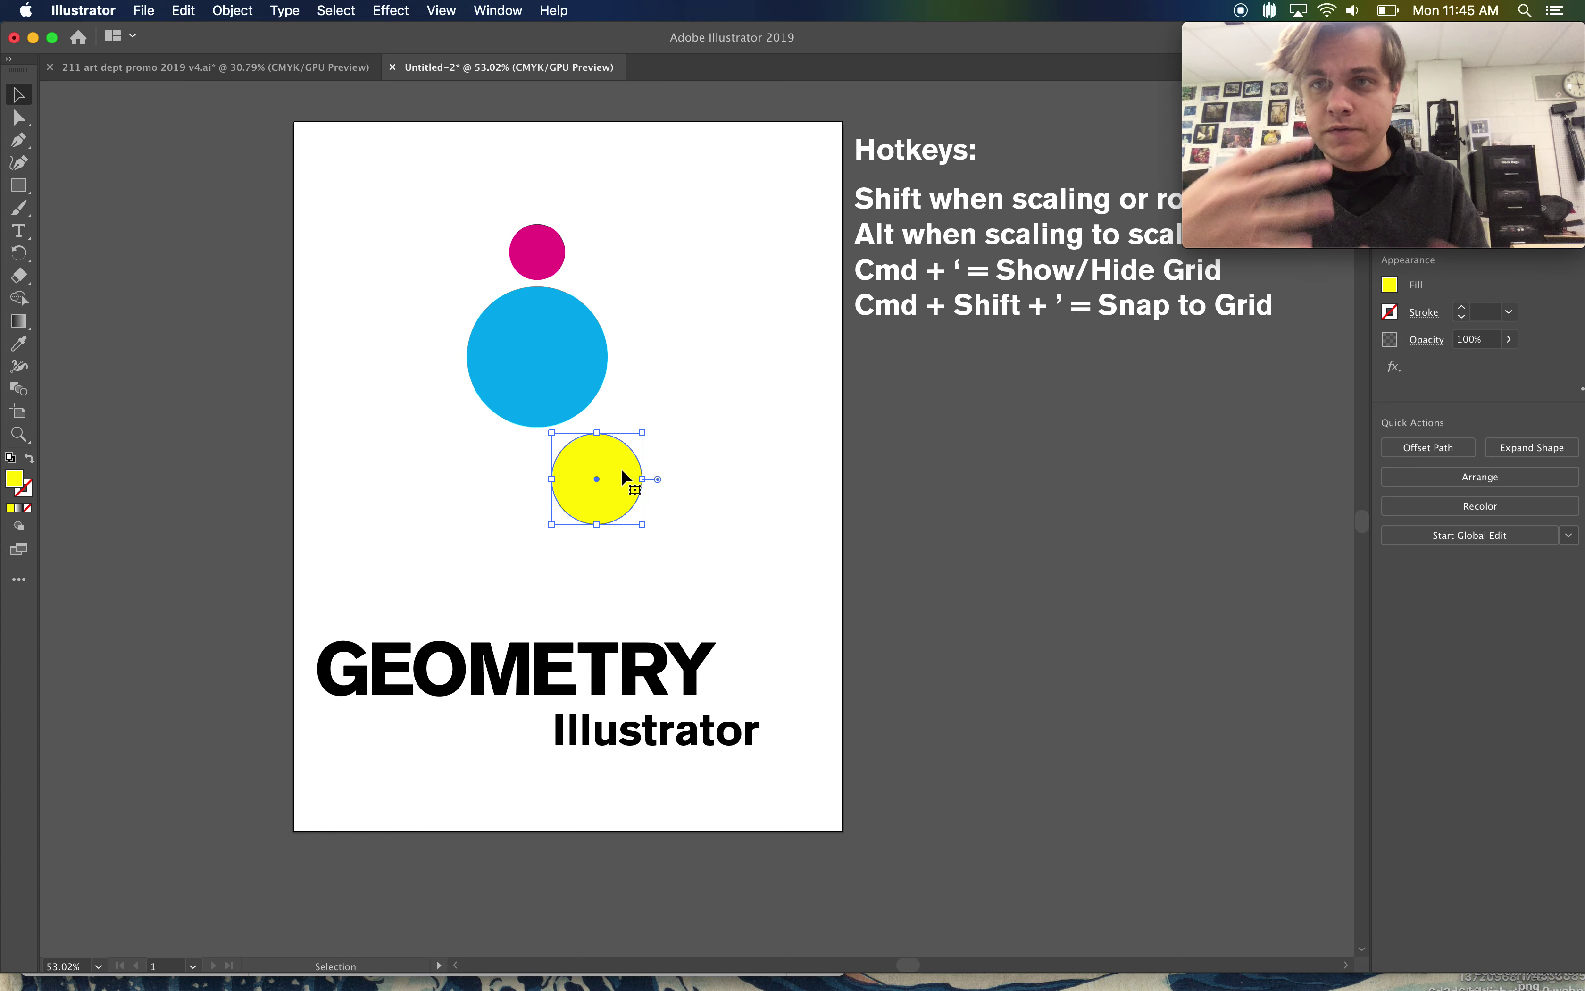
pyautogui.moveTo(761, 977)
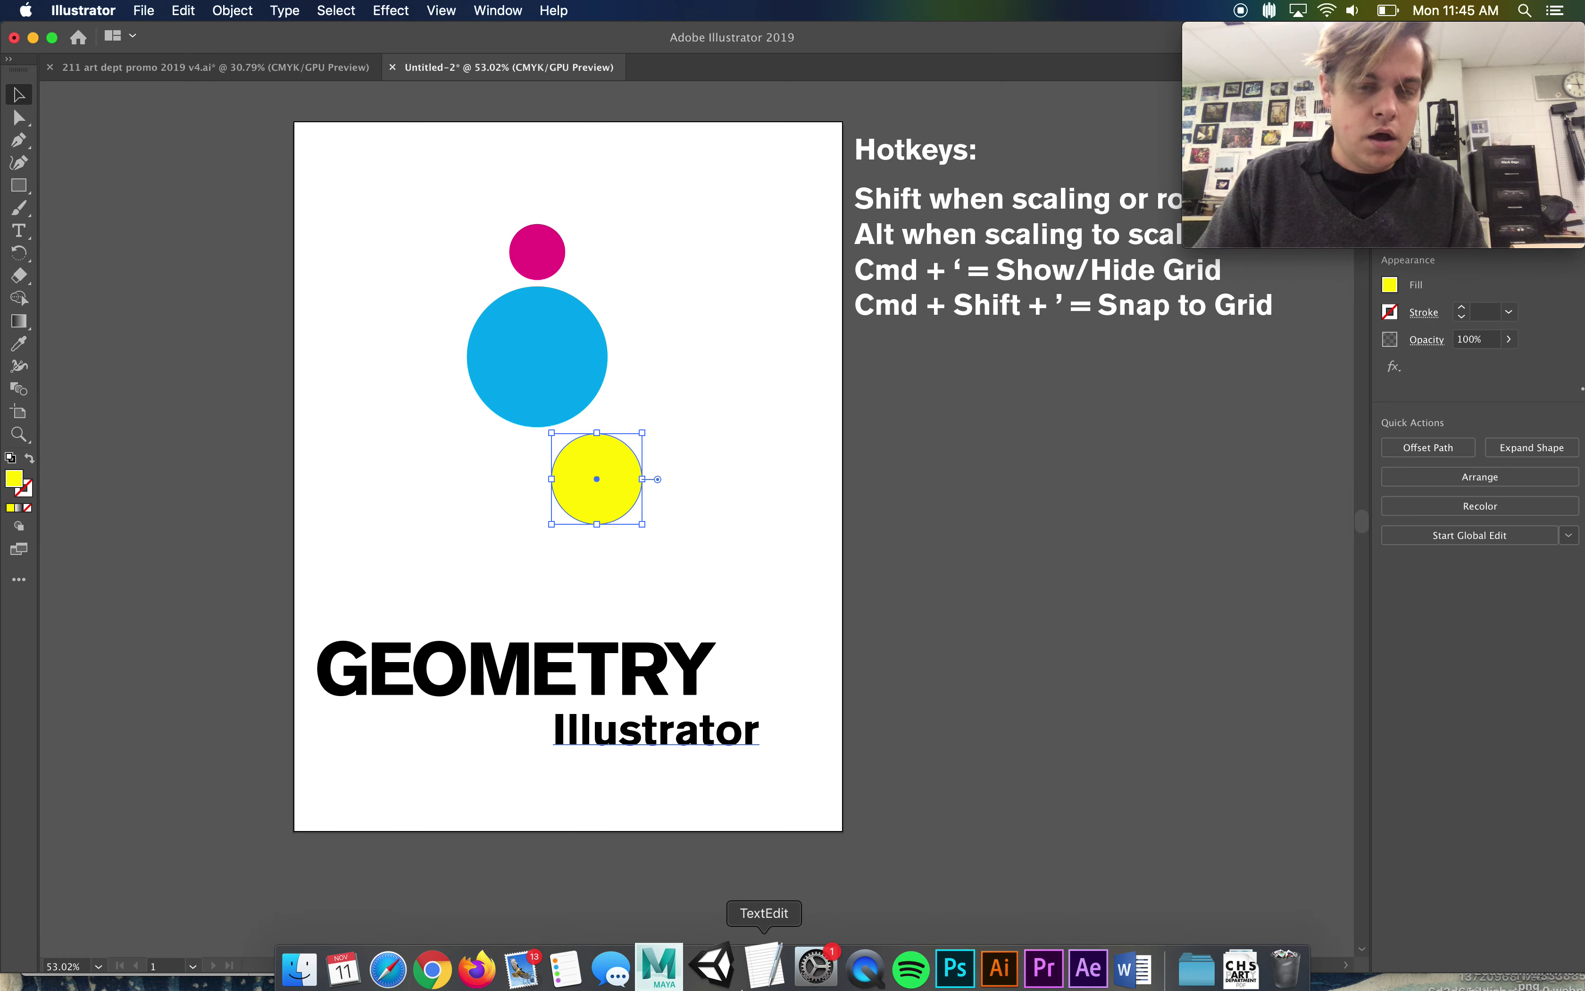
pyautogui.click(444, 970)
# Search Google for 'graphic design the grid' and show the image results.
pyautogui.write('graphic design the grid')
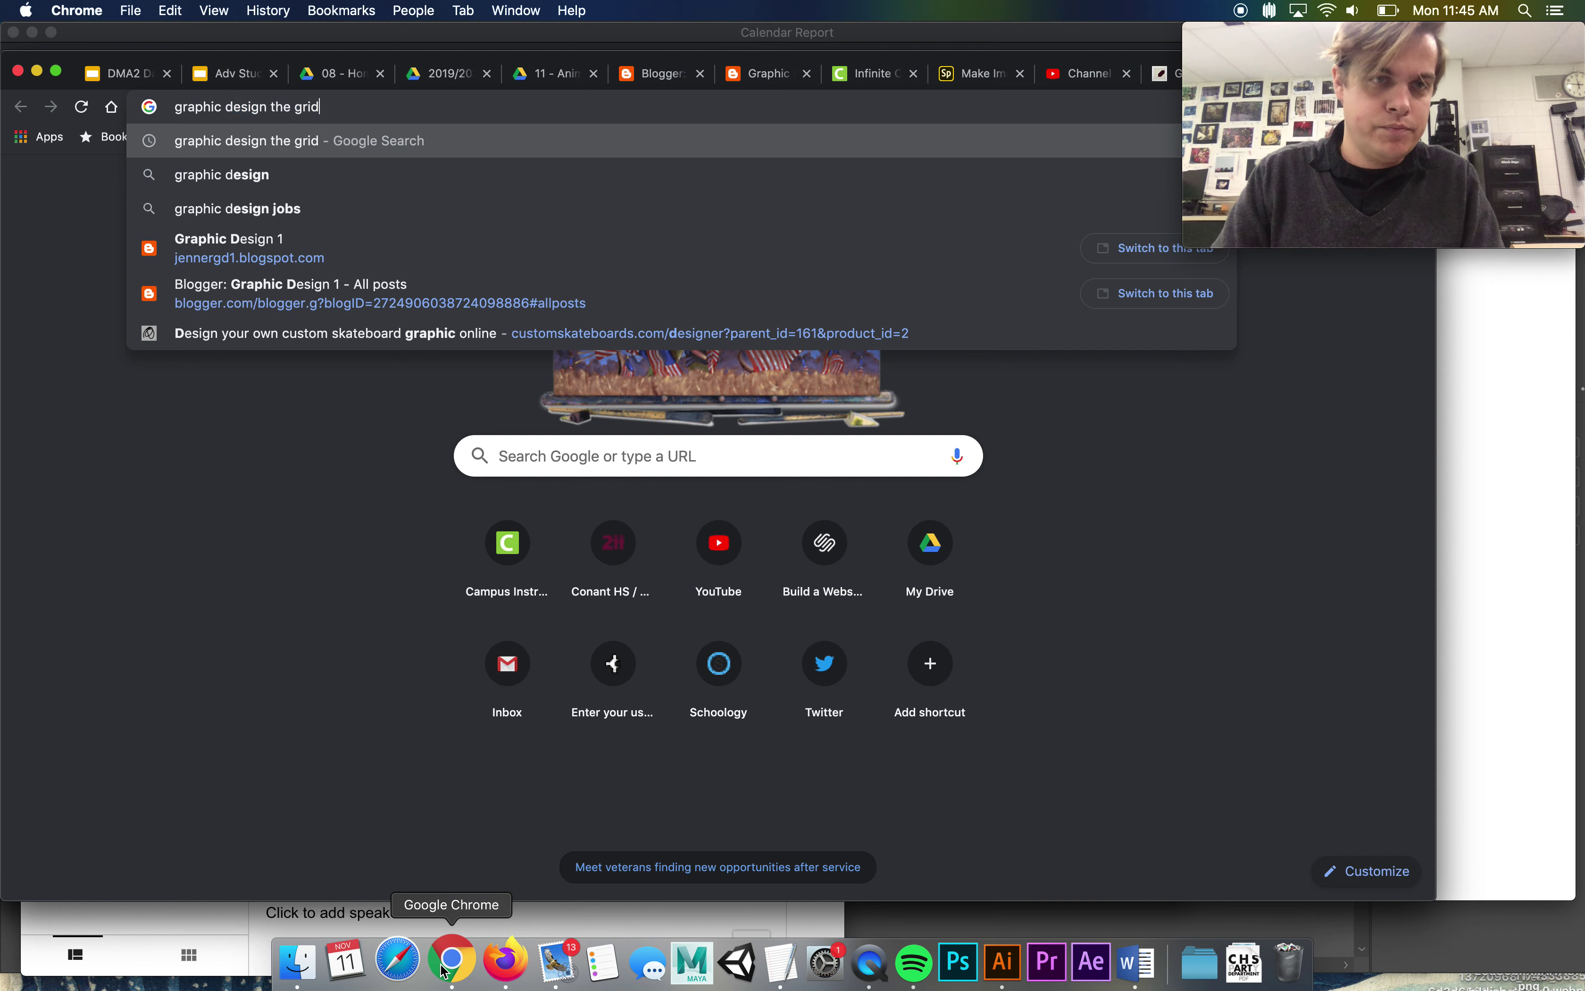
pyautogui.press('Return')
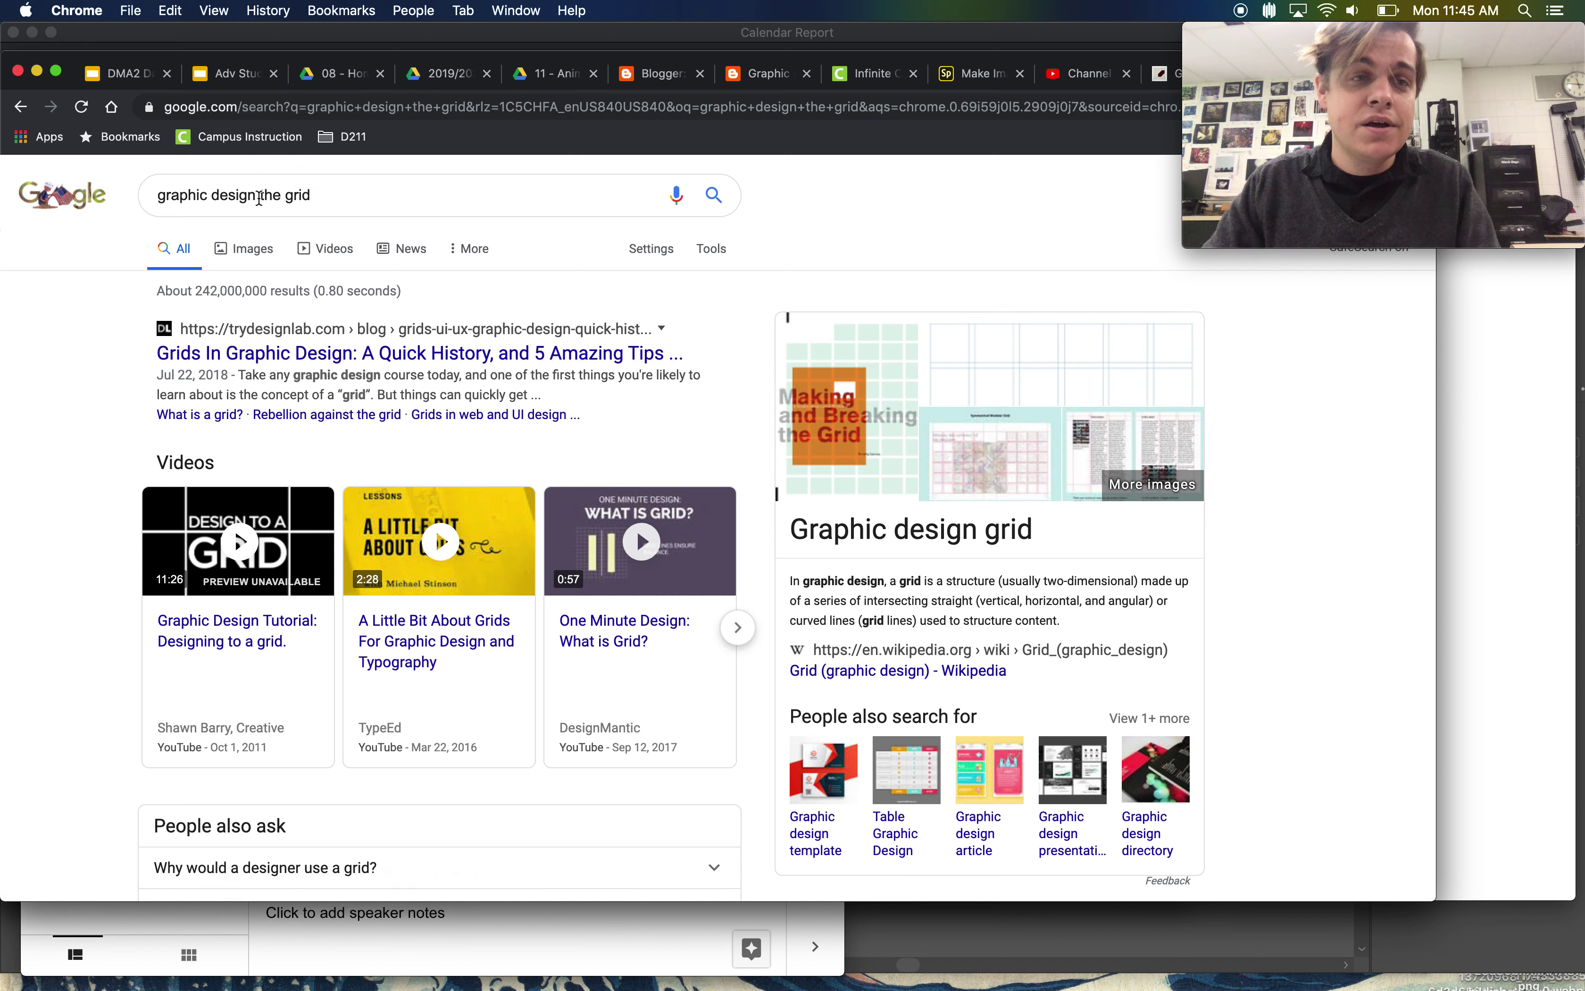
pyautogui.click(242, 261)
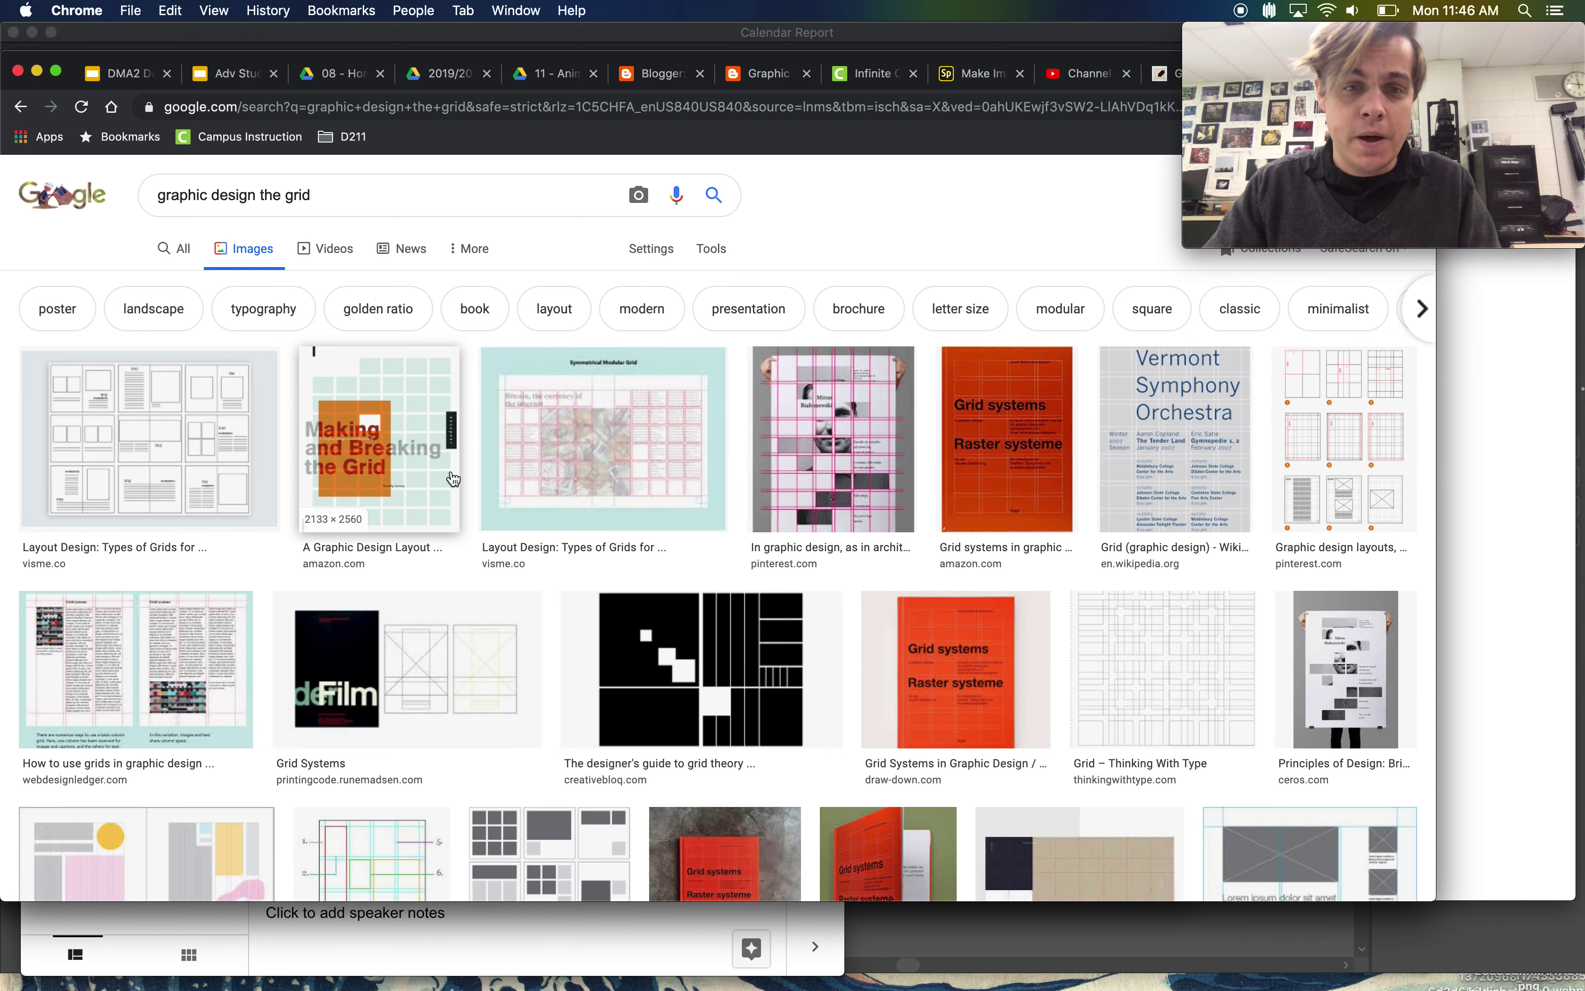
# Preview the Grid systems book cover and Principles of Design poster, then close the tab.
pyautogui.click(942, 459)
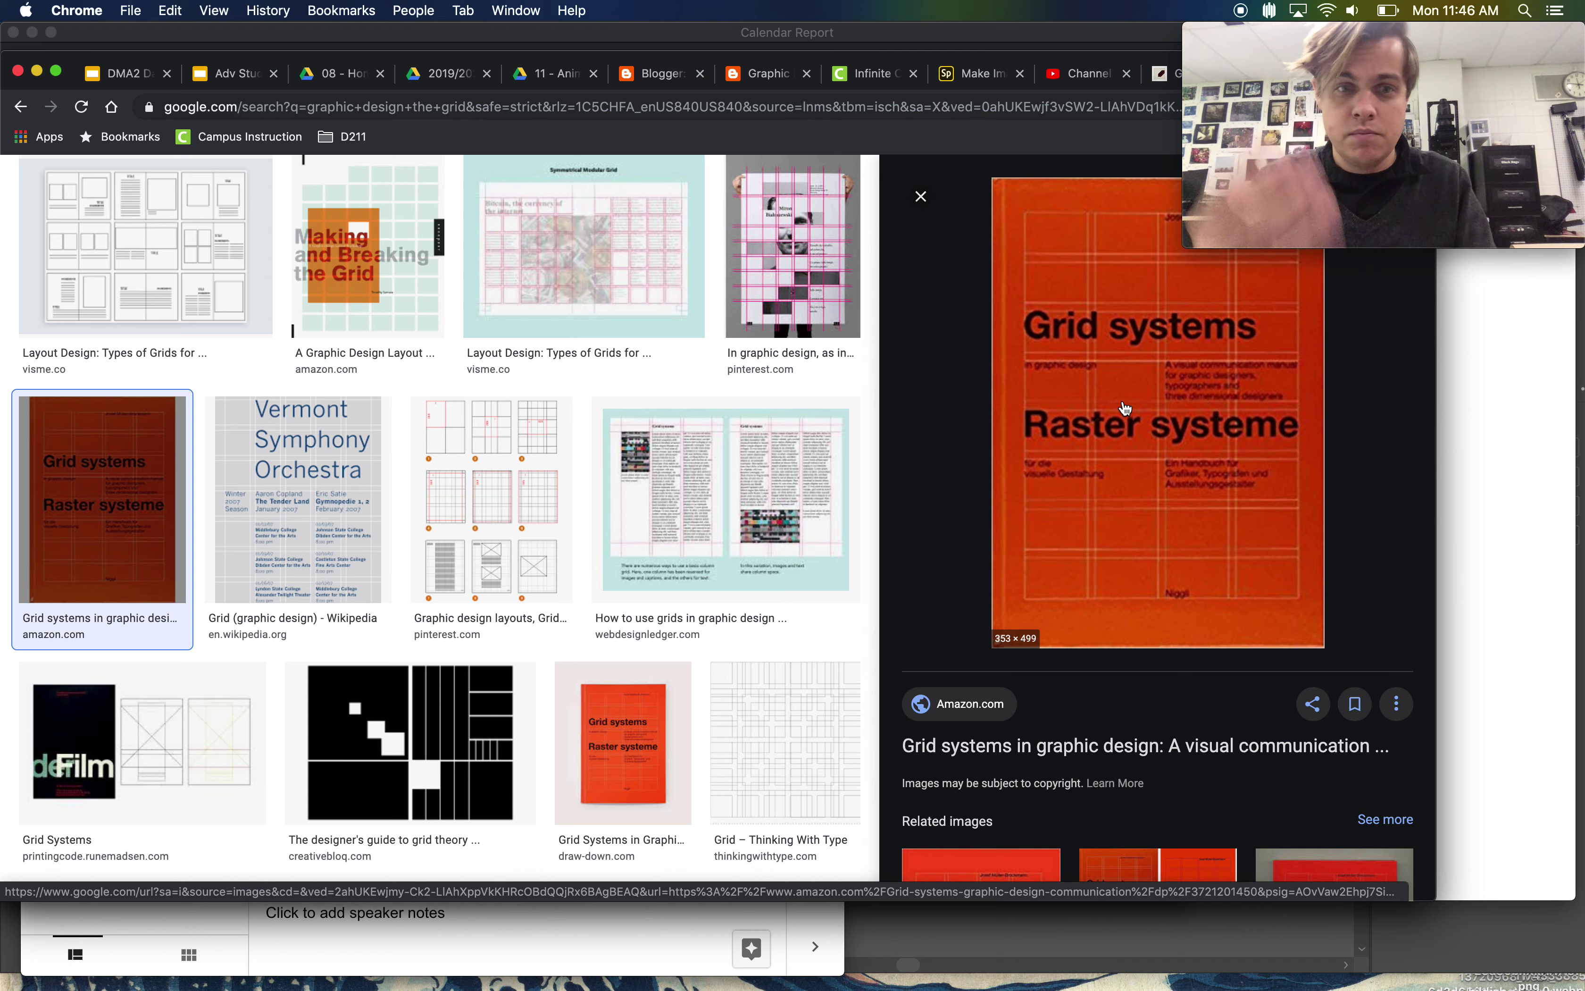
pyautogui.scroll(-4, 724, 513)
pyautogui.scroll(-6, 723, 513)
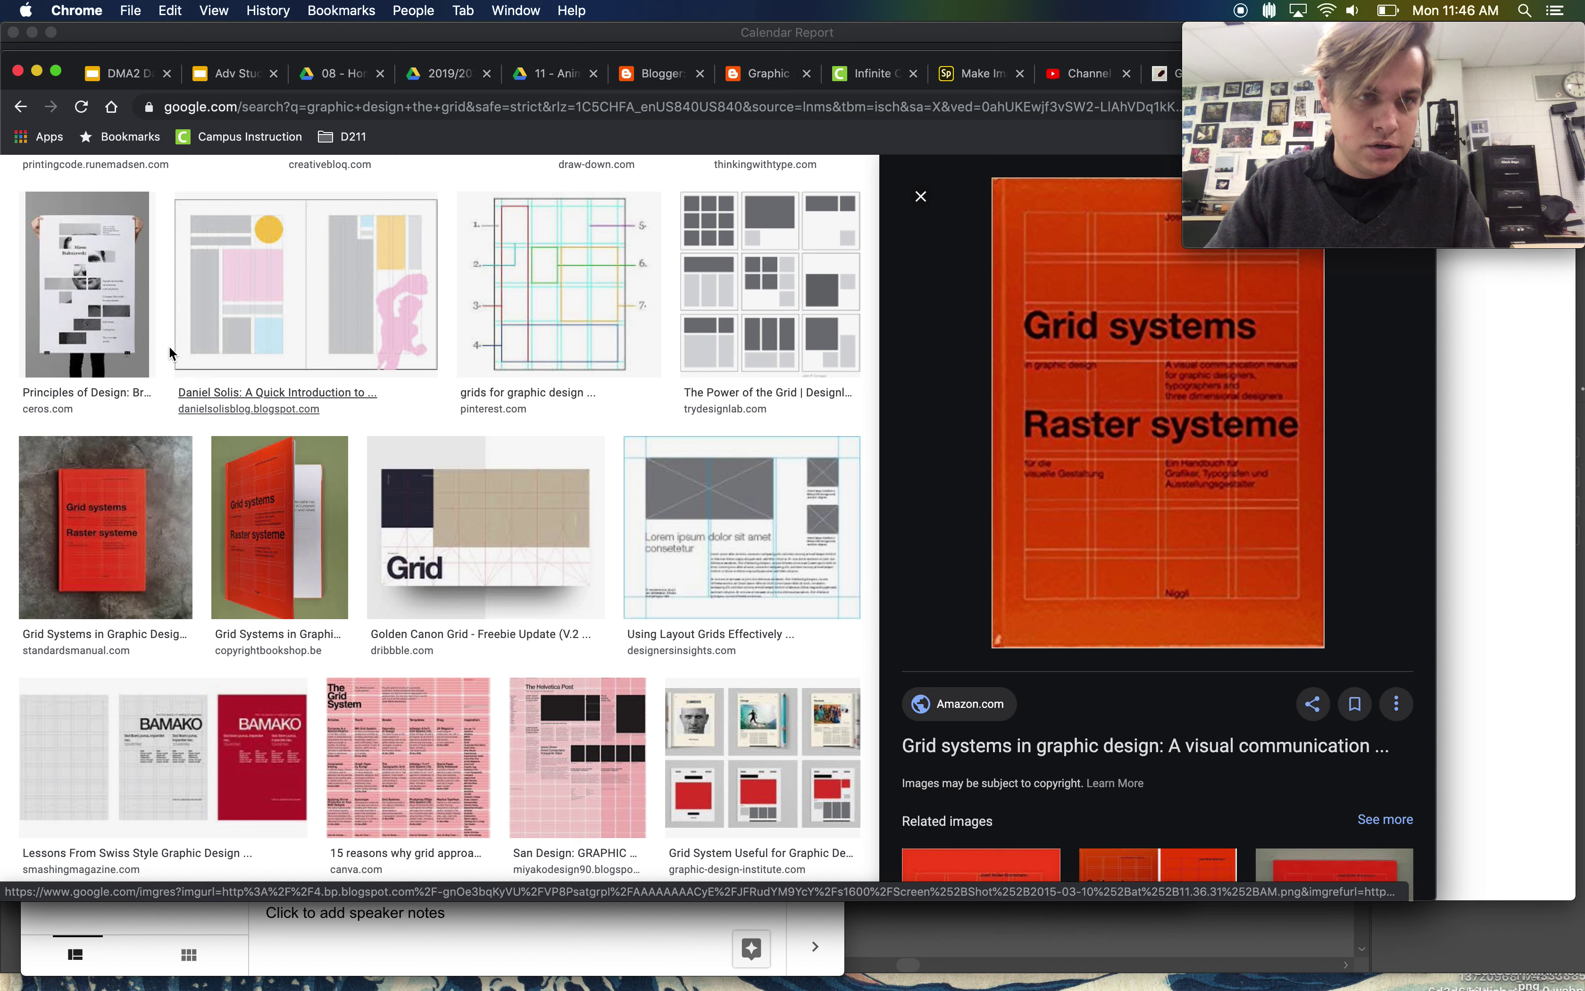
pyautogui.click(101, 302)
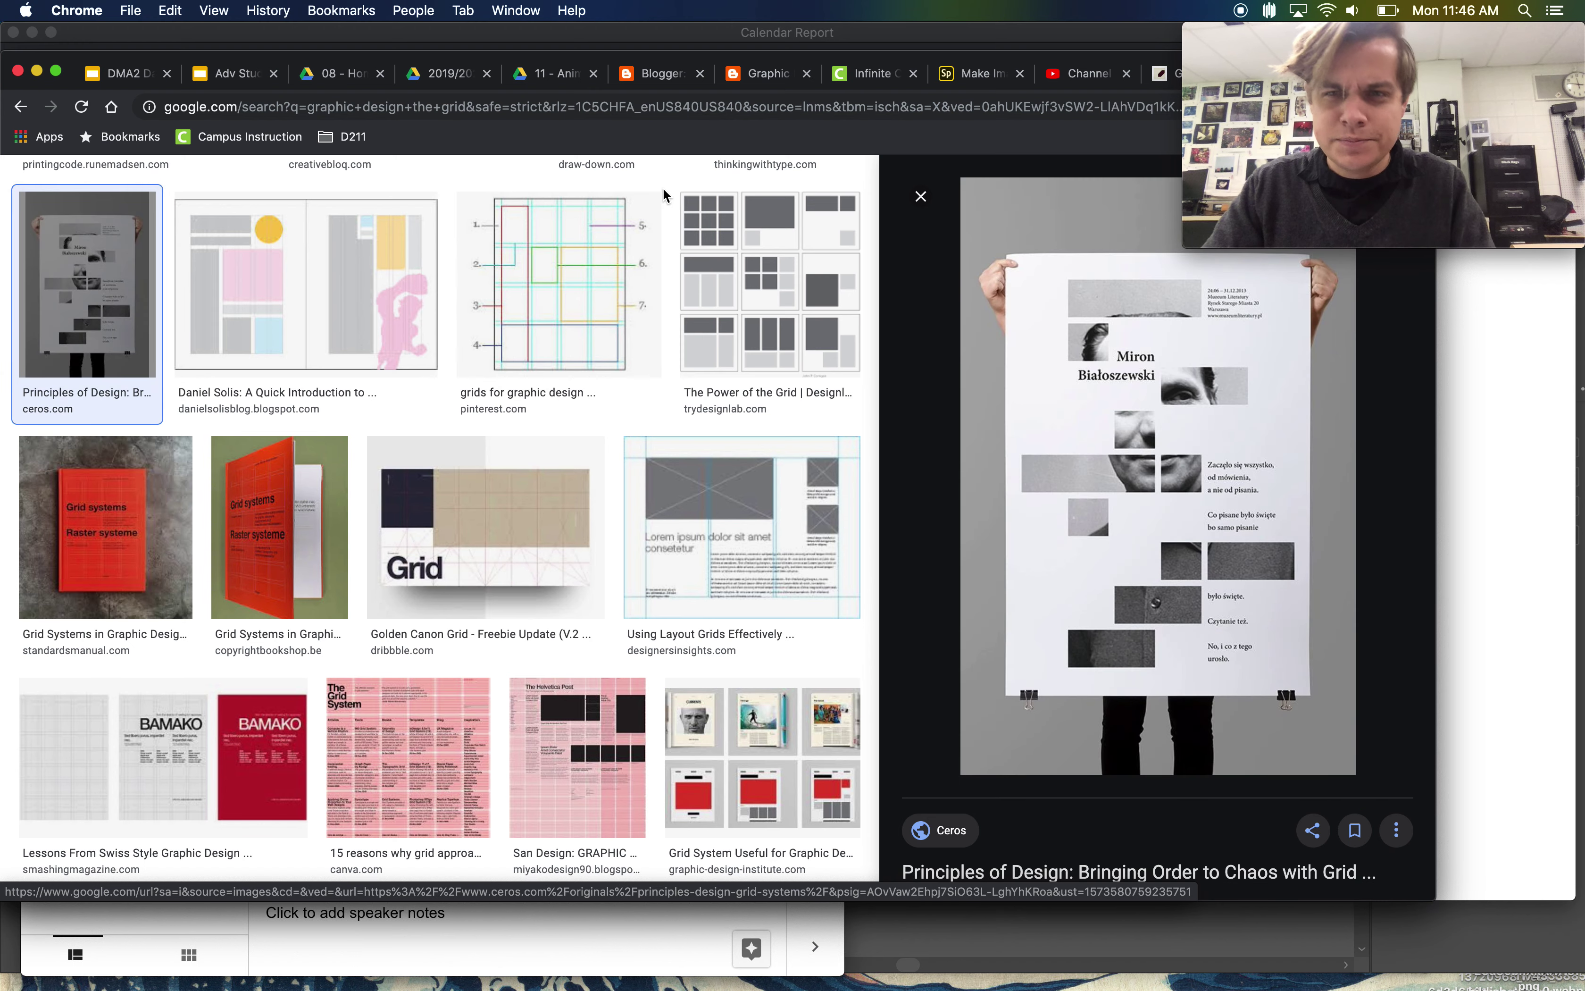
pyautogui.press('super+w')
# Return to the Illustrator poster window and deselect the yellow circle.
pyautogui.hotkey('ctrl', 'Up')
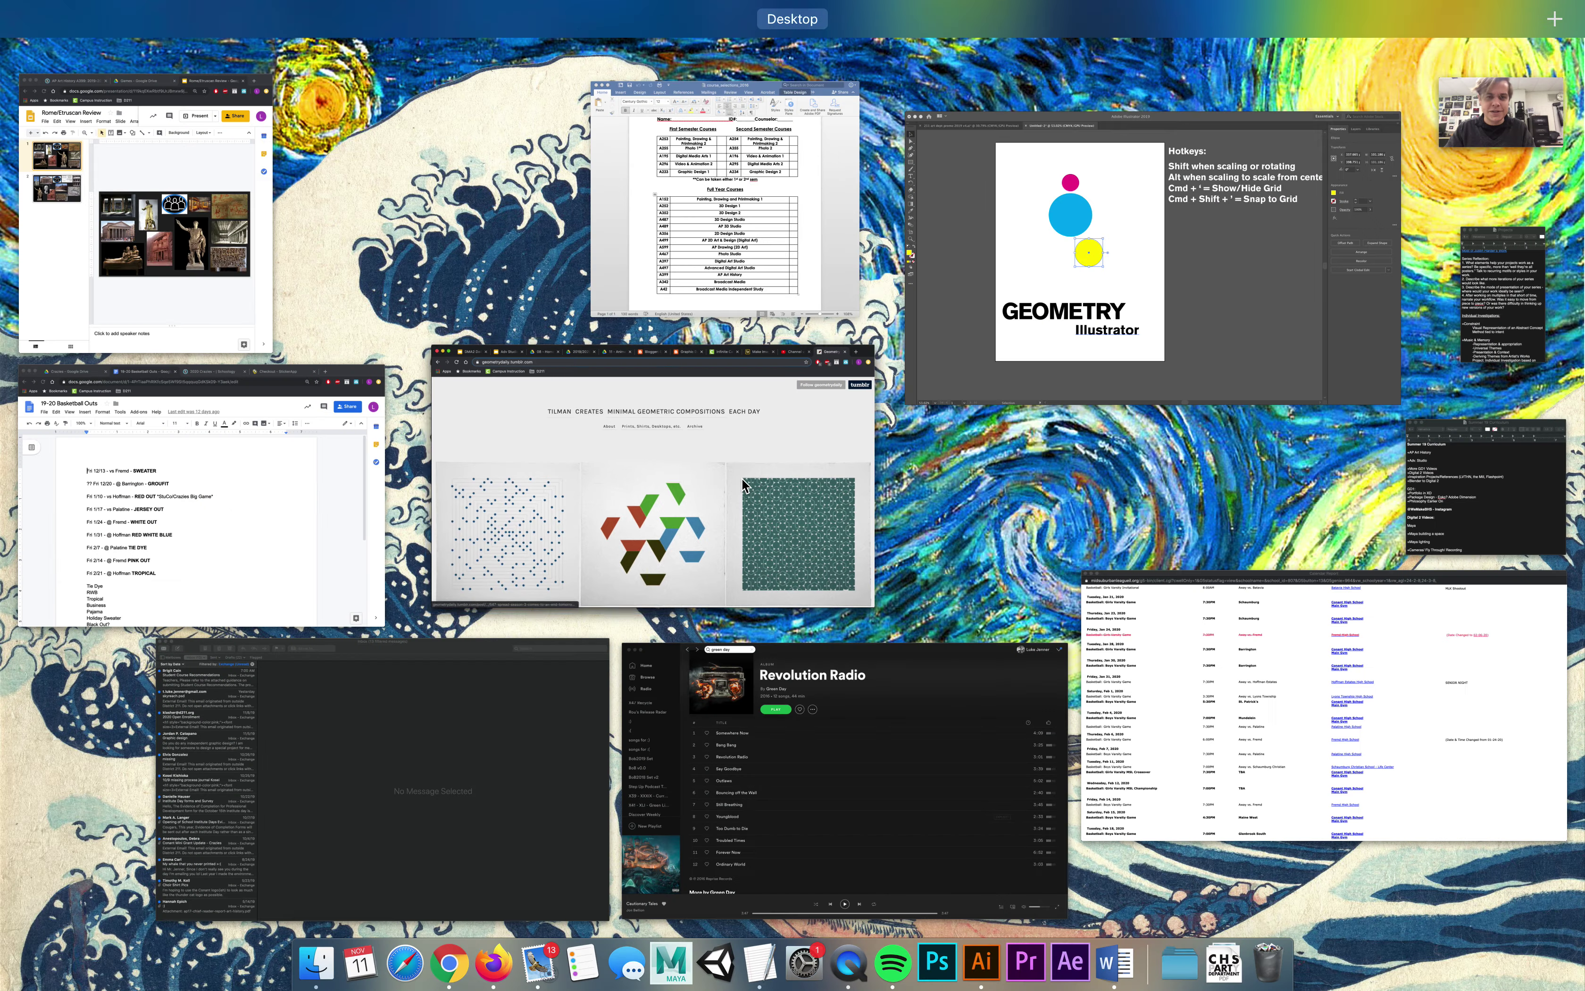
pyautogui.click(1131, 287)
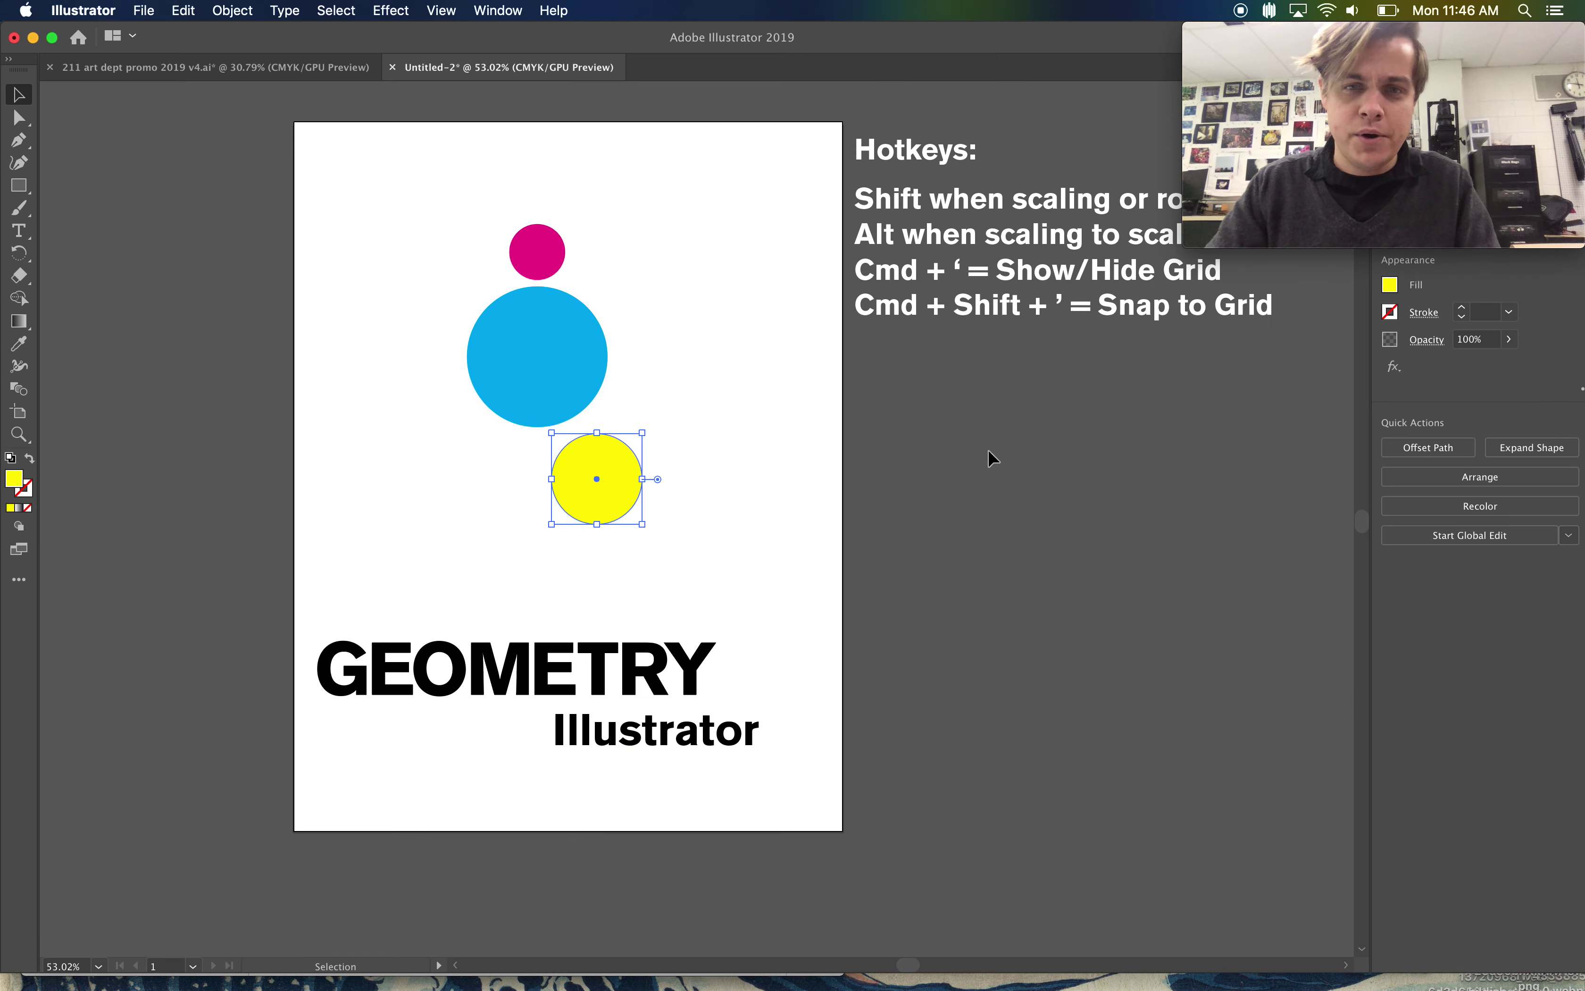
pyautogui.click(943, 474)
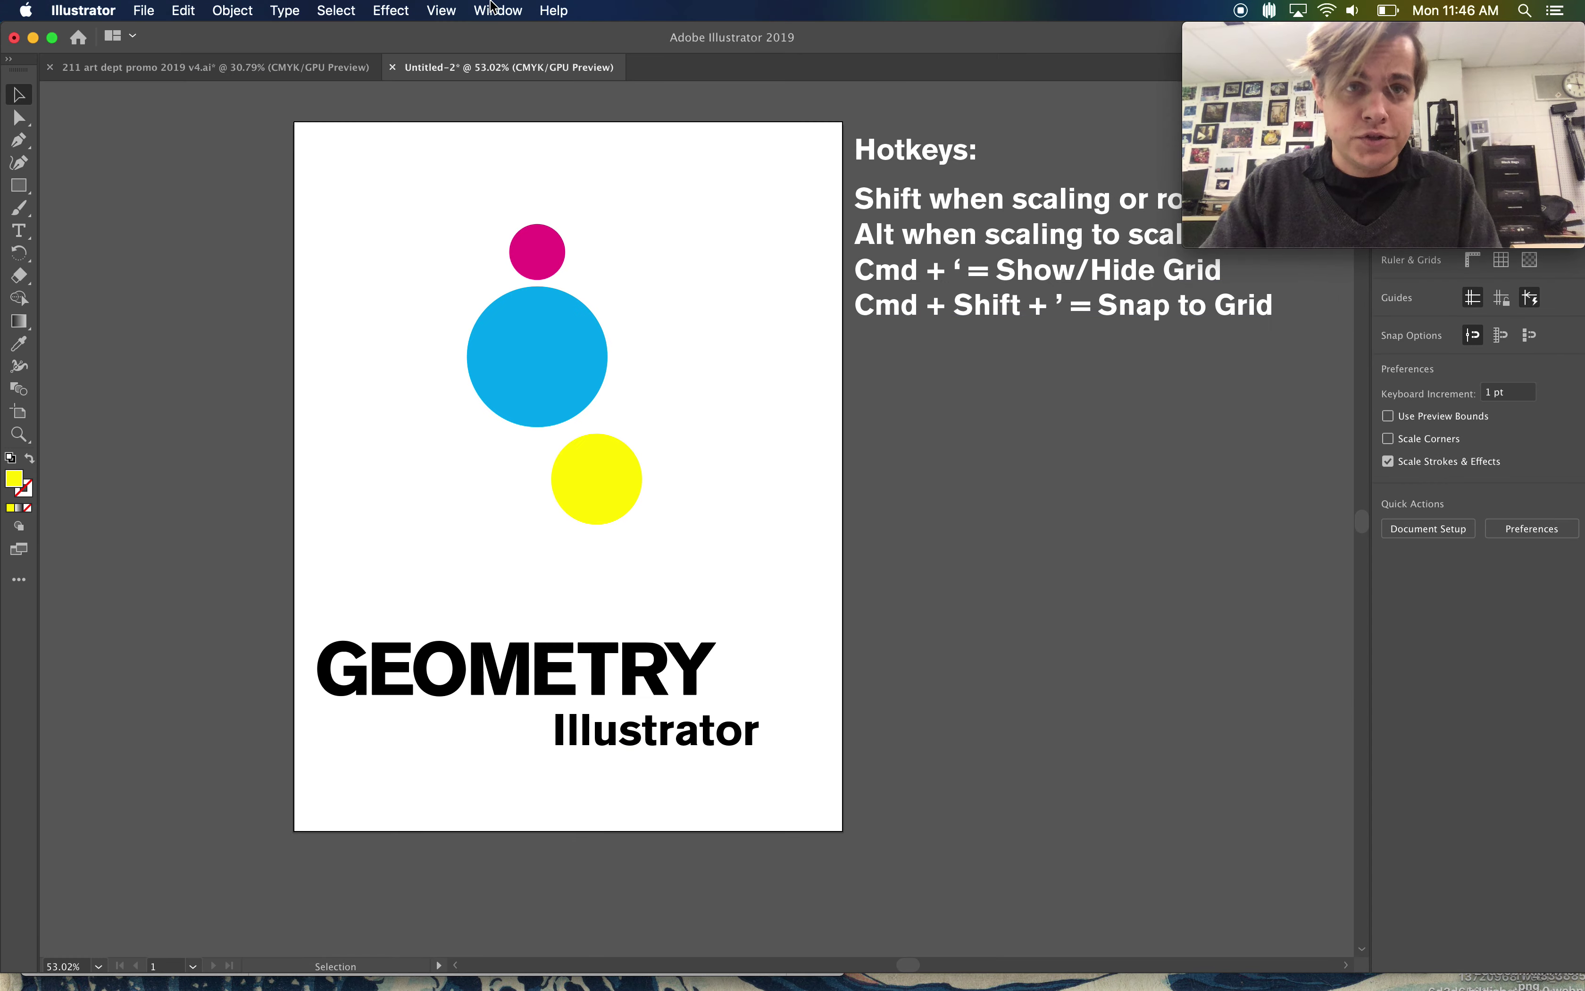
# Show the document grid across the artboard with Cmd+'.
pyautogui.click(441, 11)
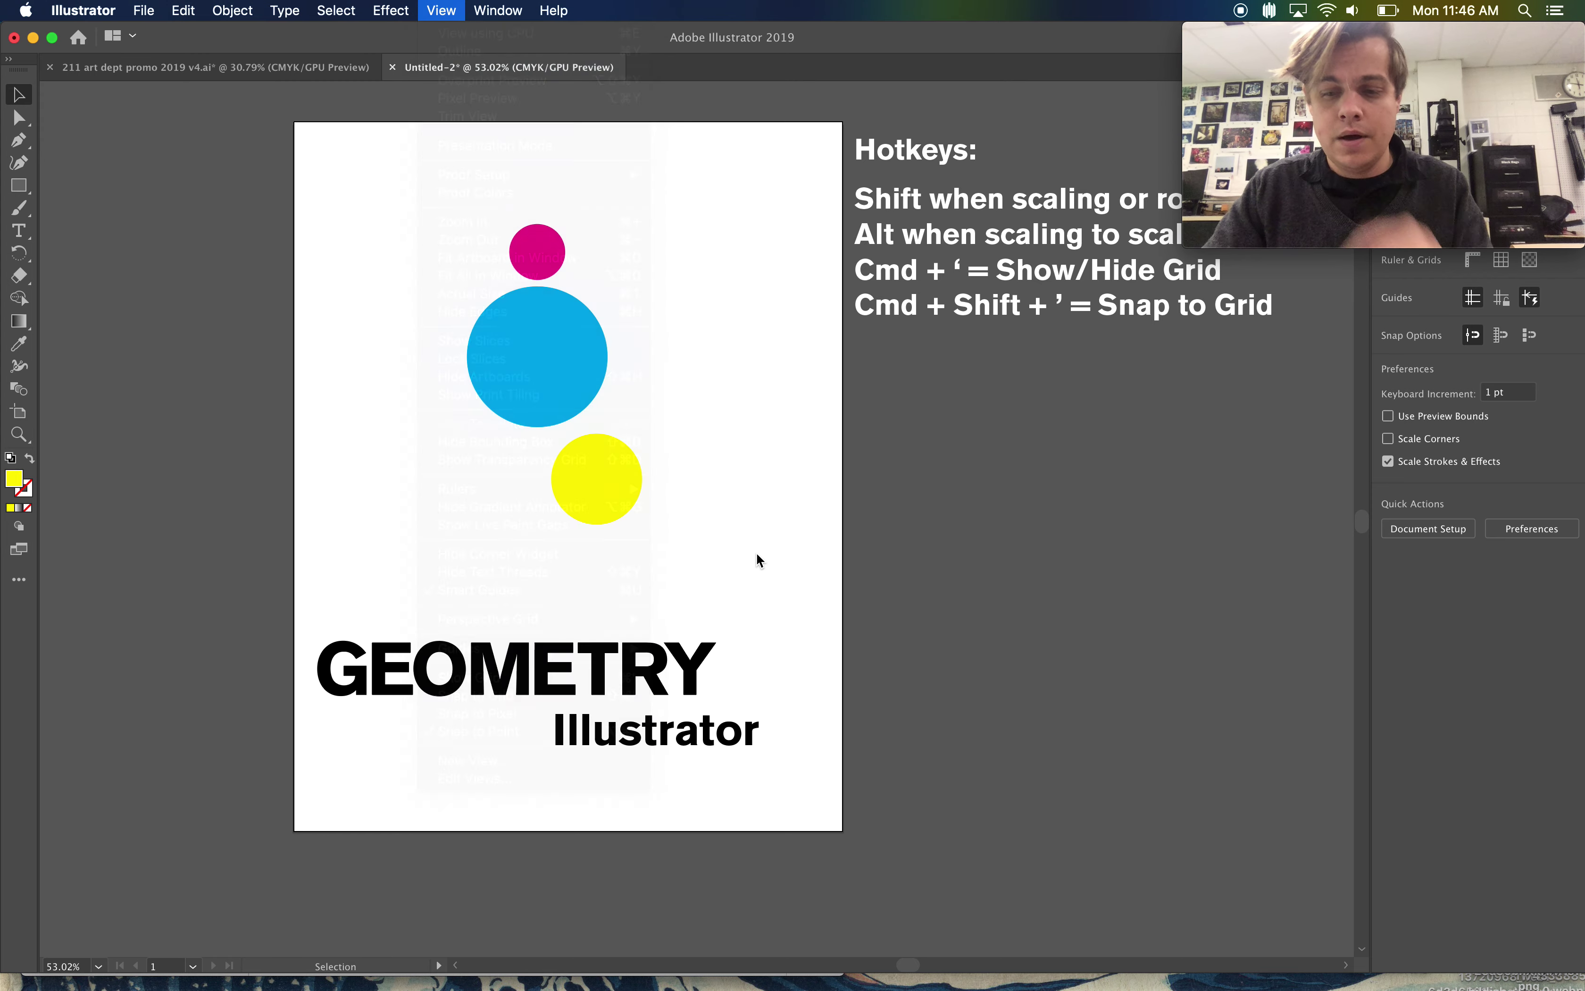
pyautogui.click(757, 553)
pyautogui.press('super+apostrophe')
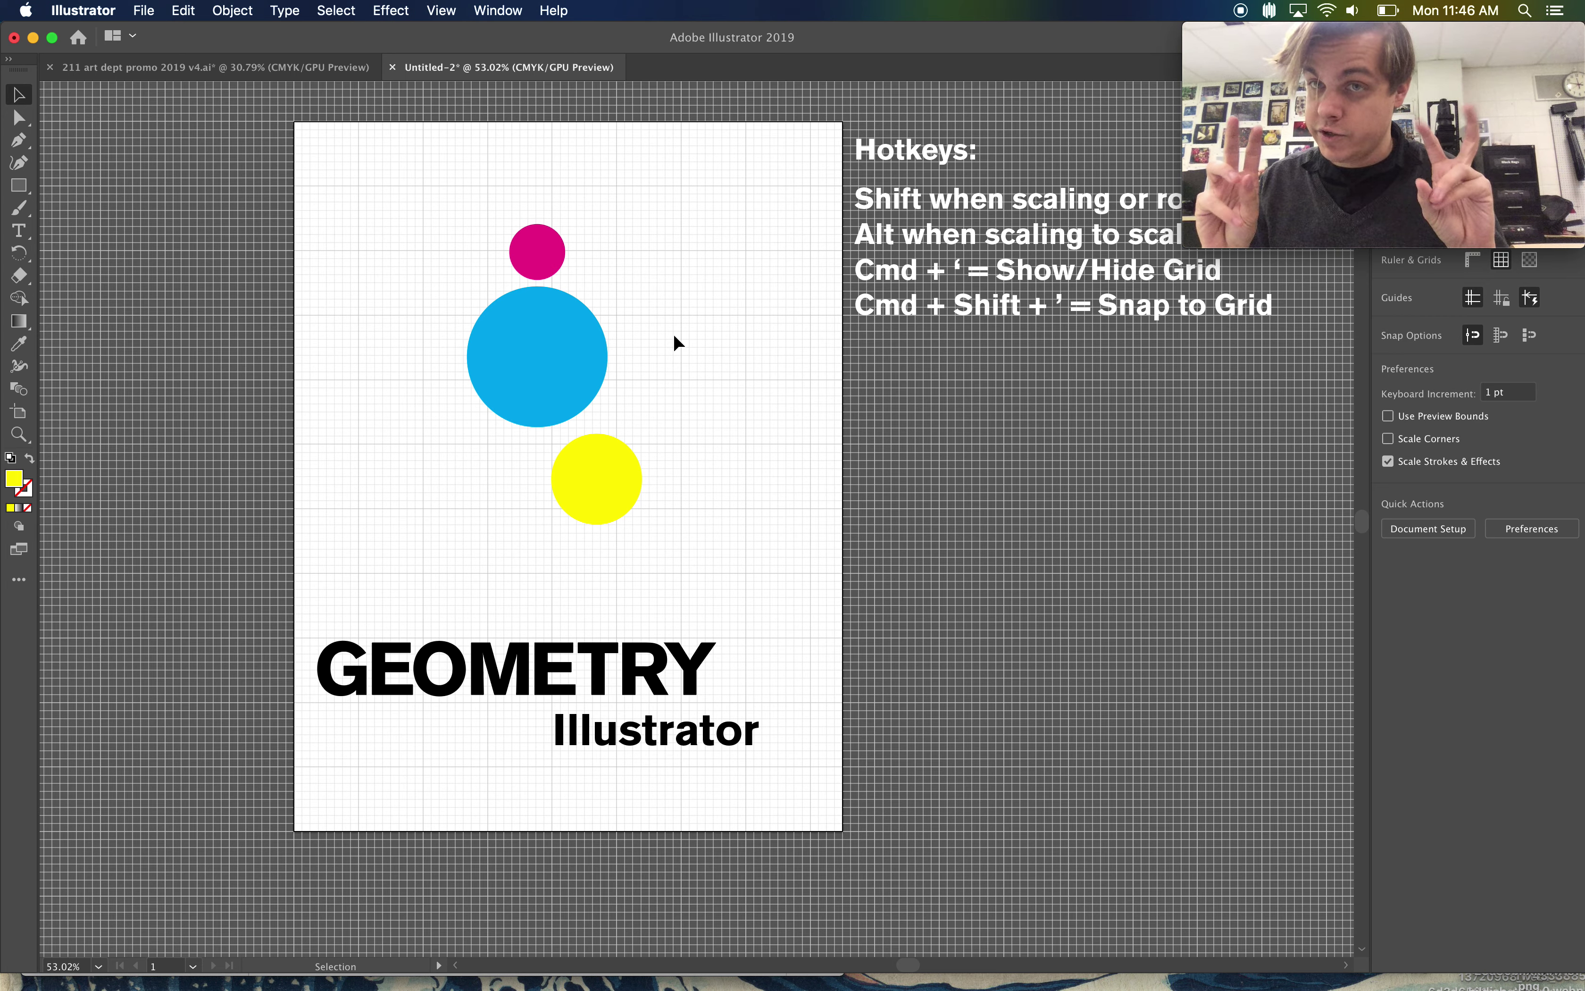
# Draw a yellow square right of the circles and reposition it on the page.
pyautogui.press('super')
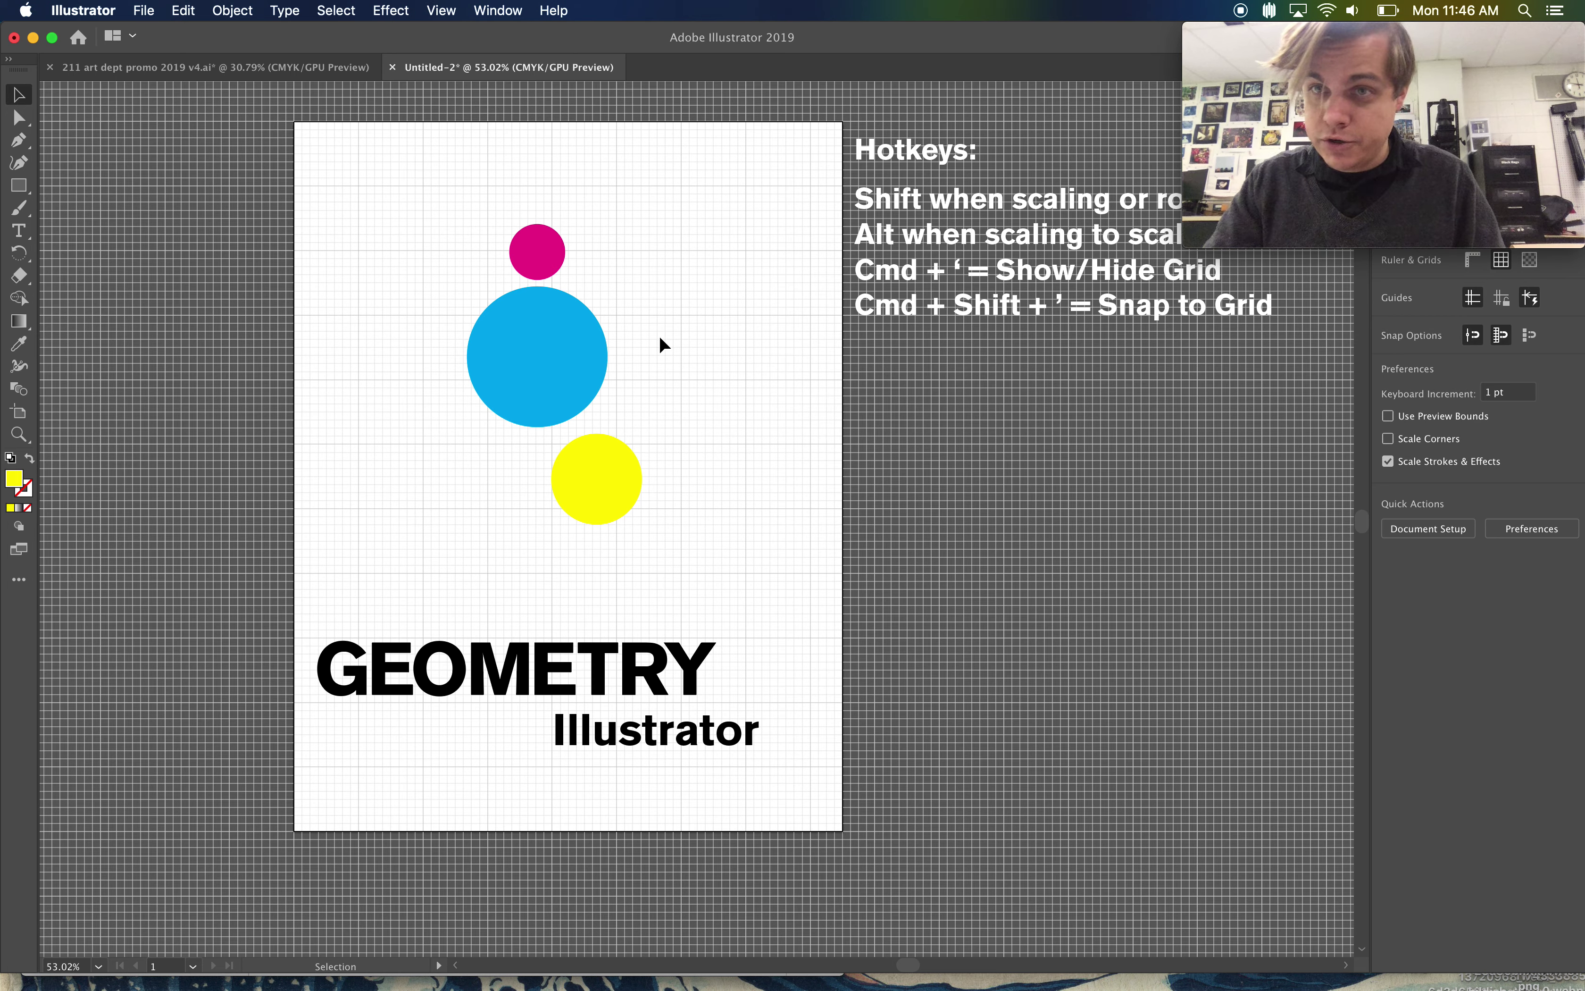
pyautogui.press('m')
pyautogui.moveTo(681, 251); pyautogui.dragTo(745, 314)
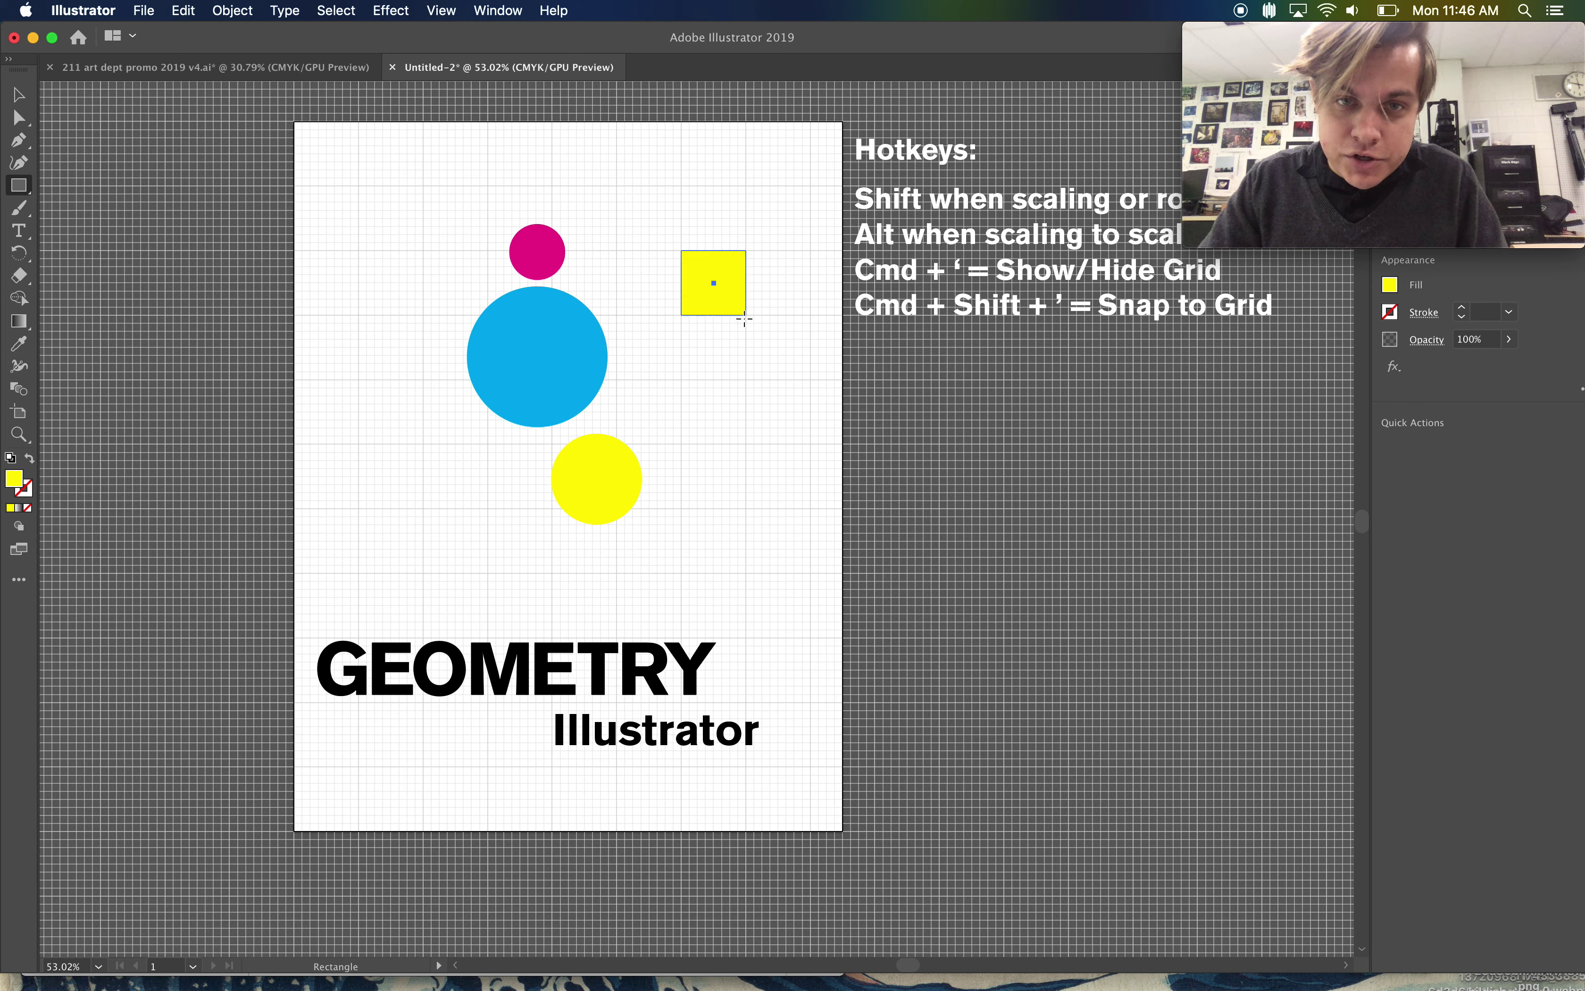
pyautogui.press('v')
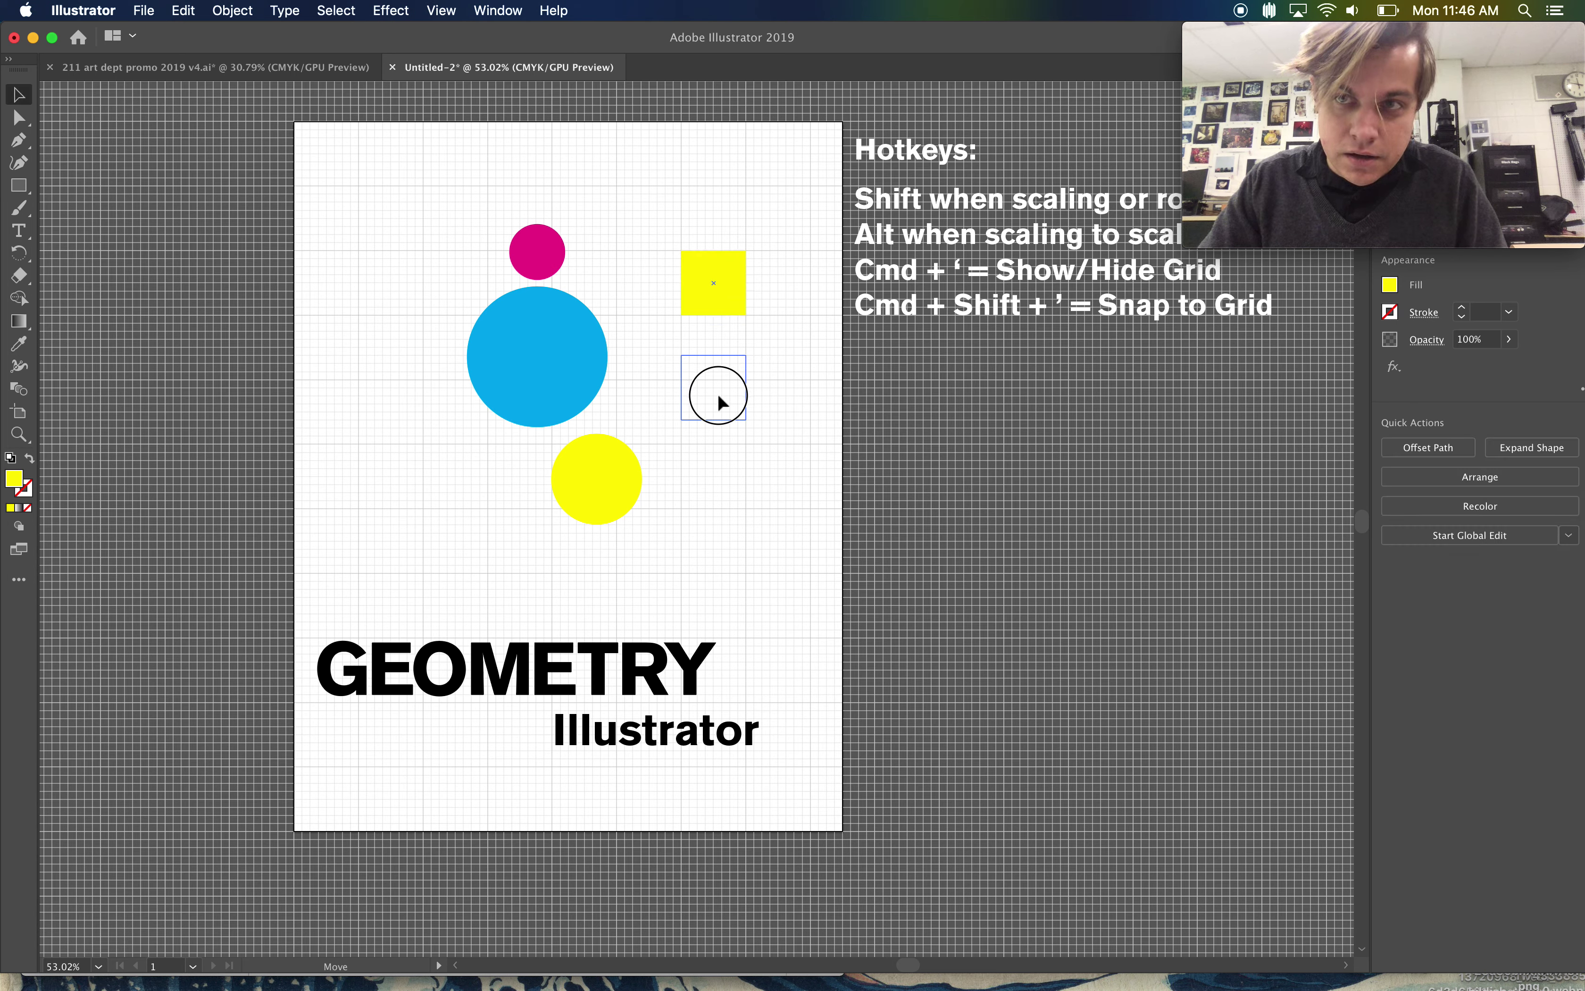
pyautogui.moveTo(719, 397); pyautogui.dragTo(464, 175)
# Repeat the copy with Cmd+D to build a row of five squares, then select them all.
pyautogui.press('super+d')
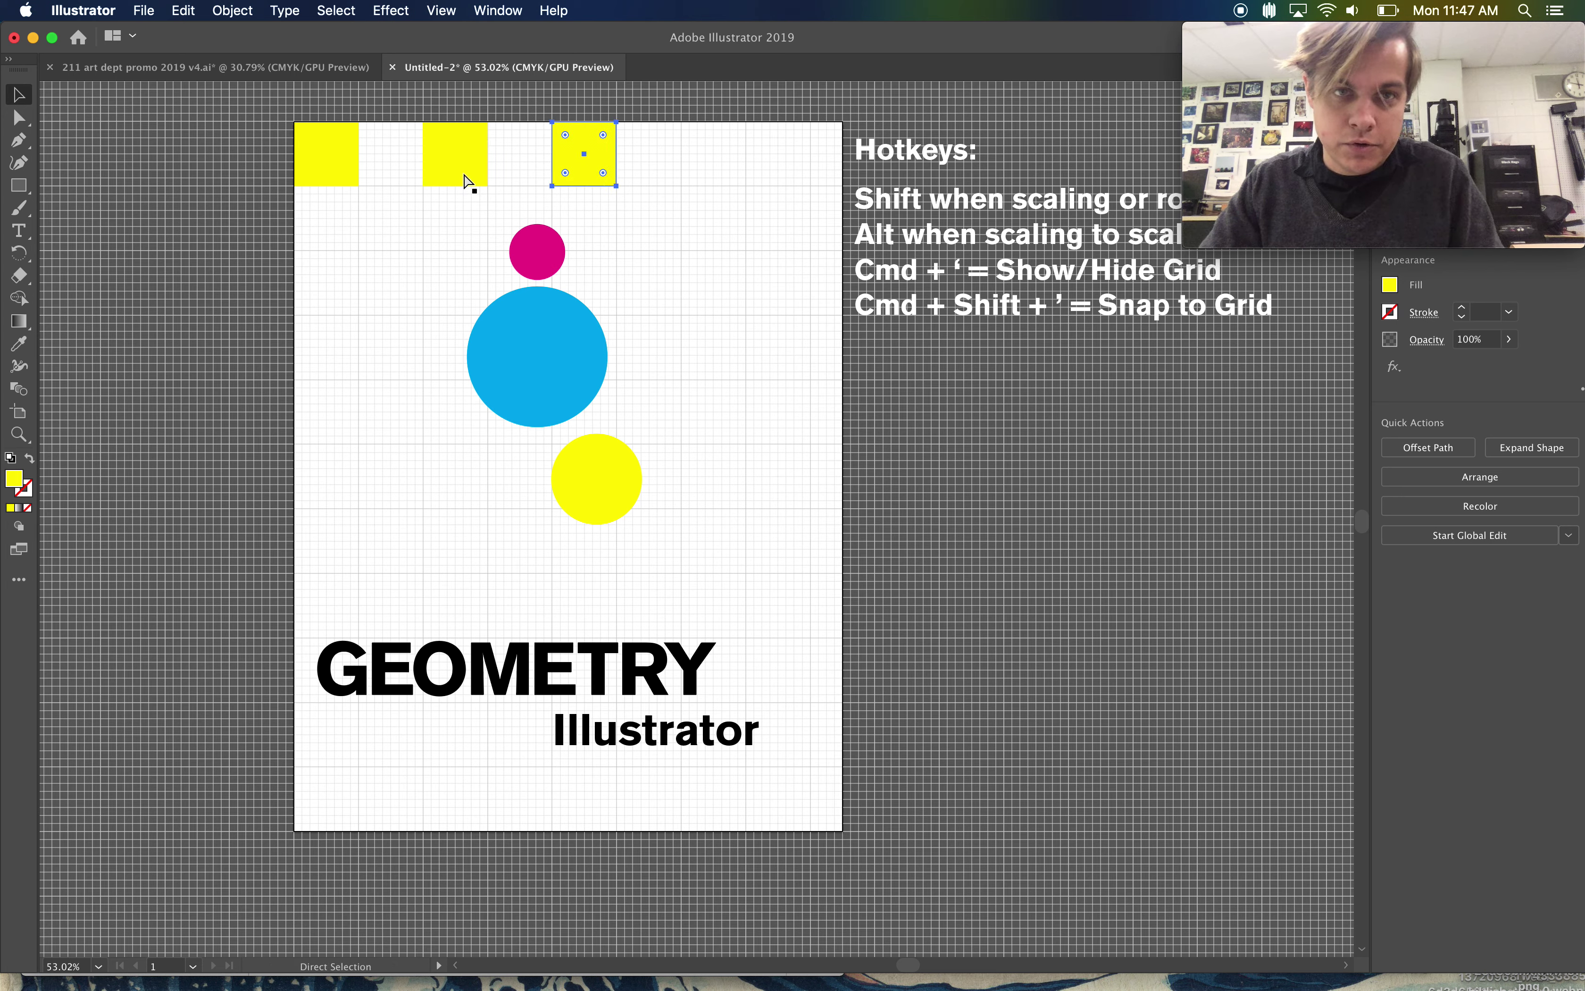
pyautogui.press('super+d')
pyautogui.press('super+d')
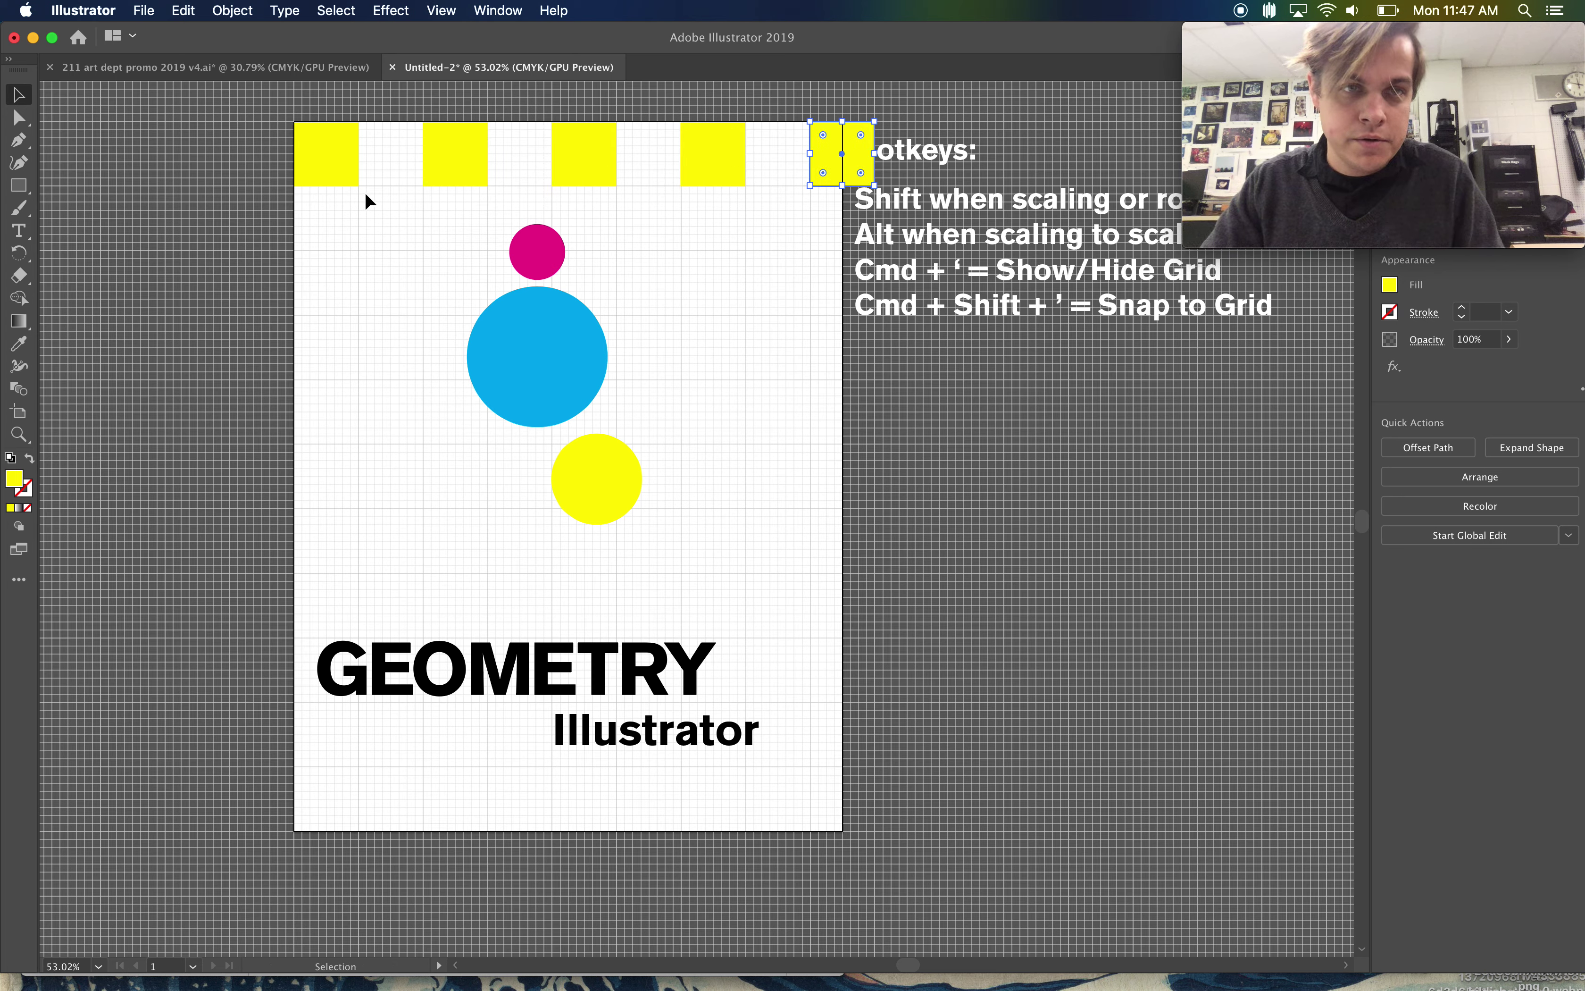
pyautogui.moveTo(320, 204); pyautogui.dragTo(825, 98)
# Delete the five yellow squares and hide the document grid.
pyautogui.press('Delete')
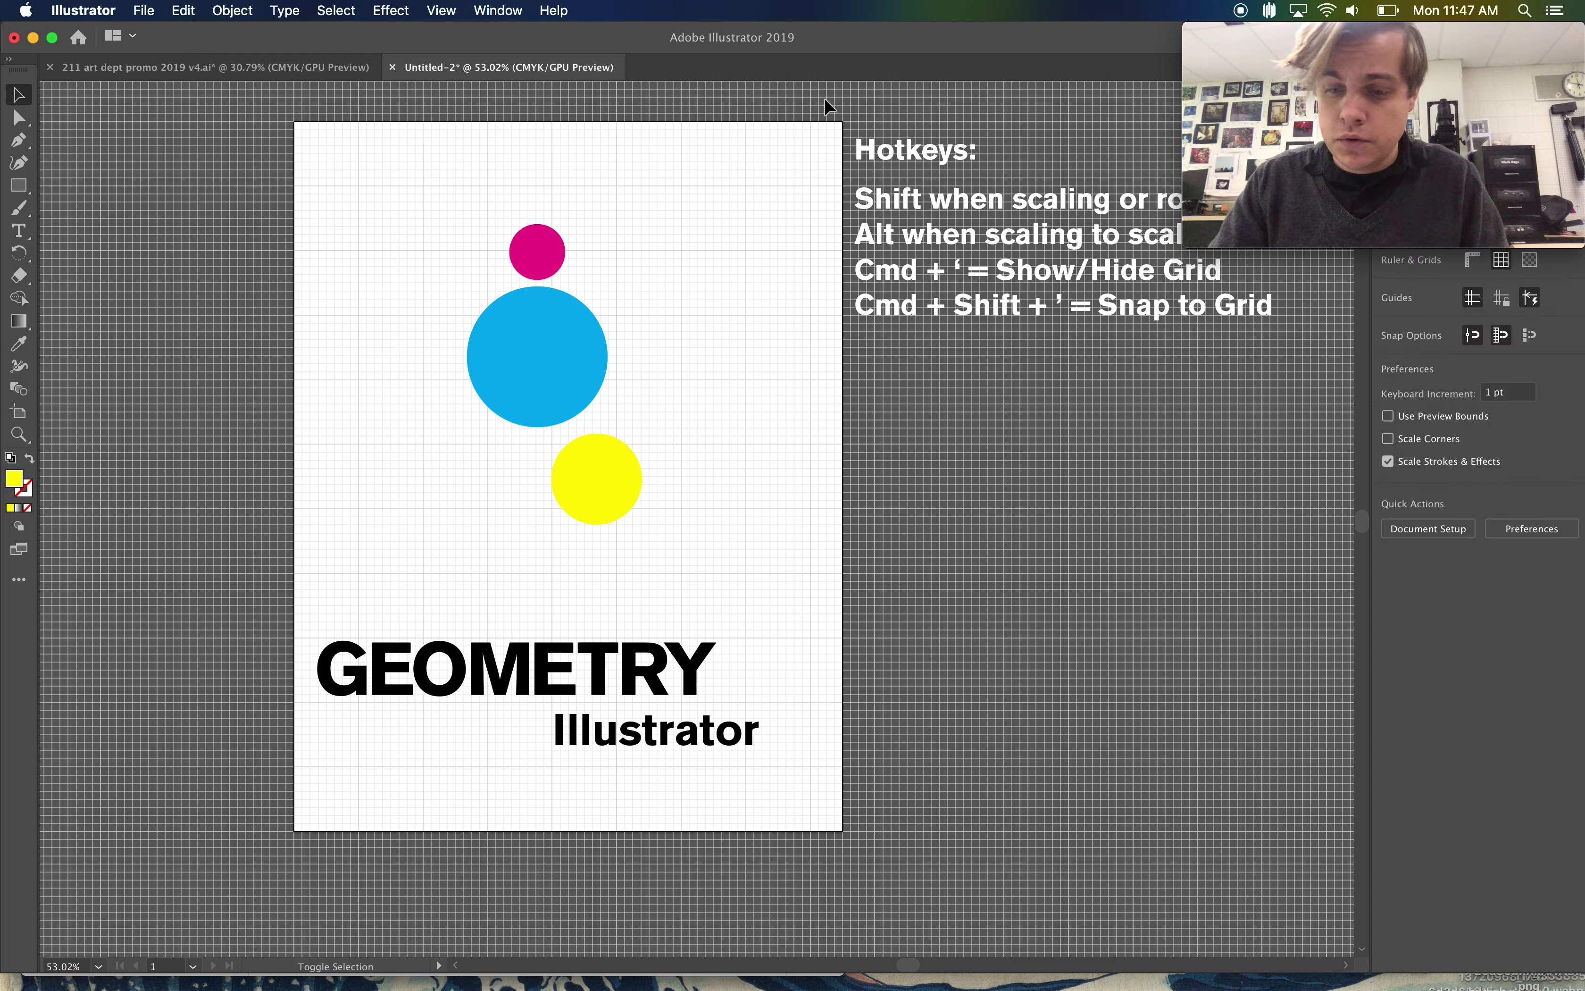
pyautogui.press('super')
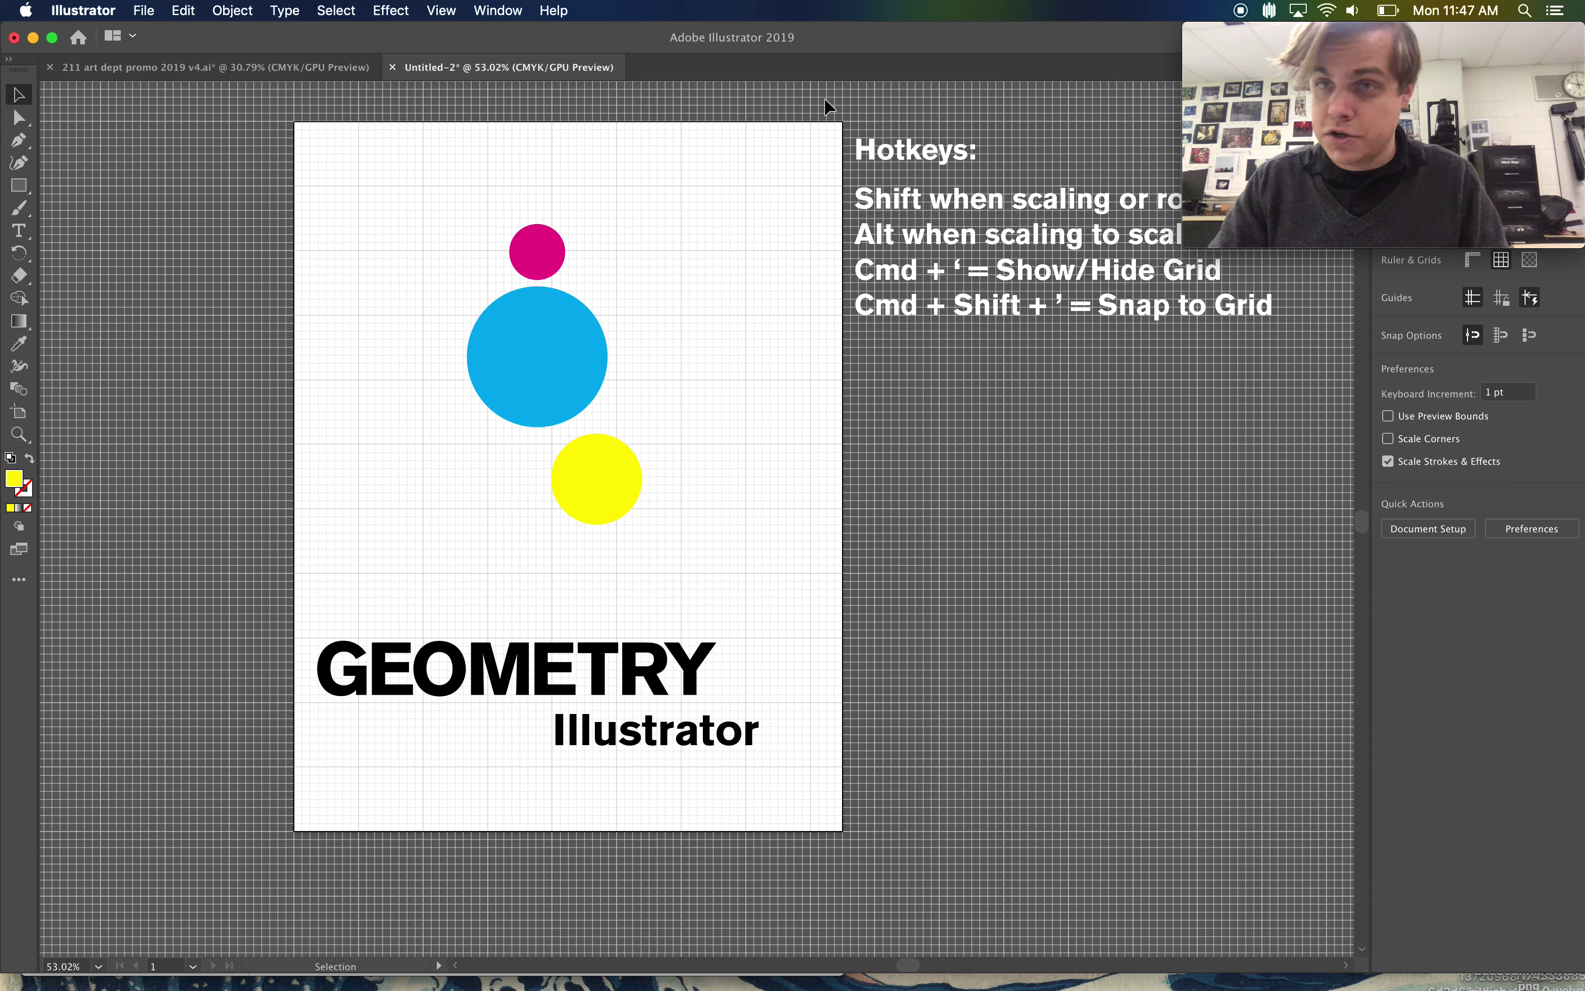
pyautogui.press('super+apostrophe')
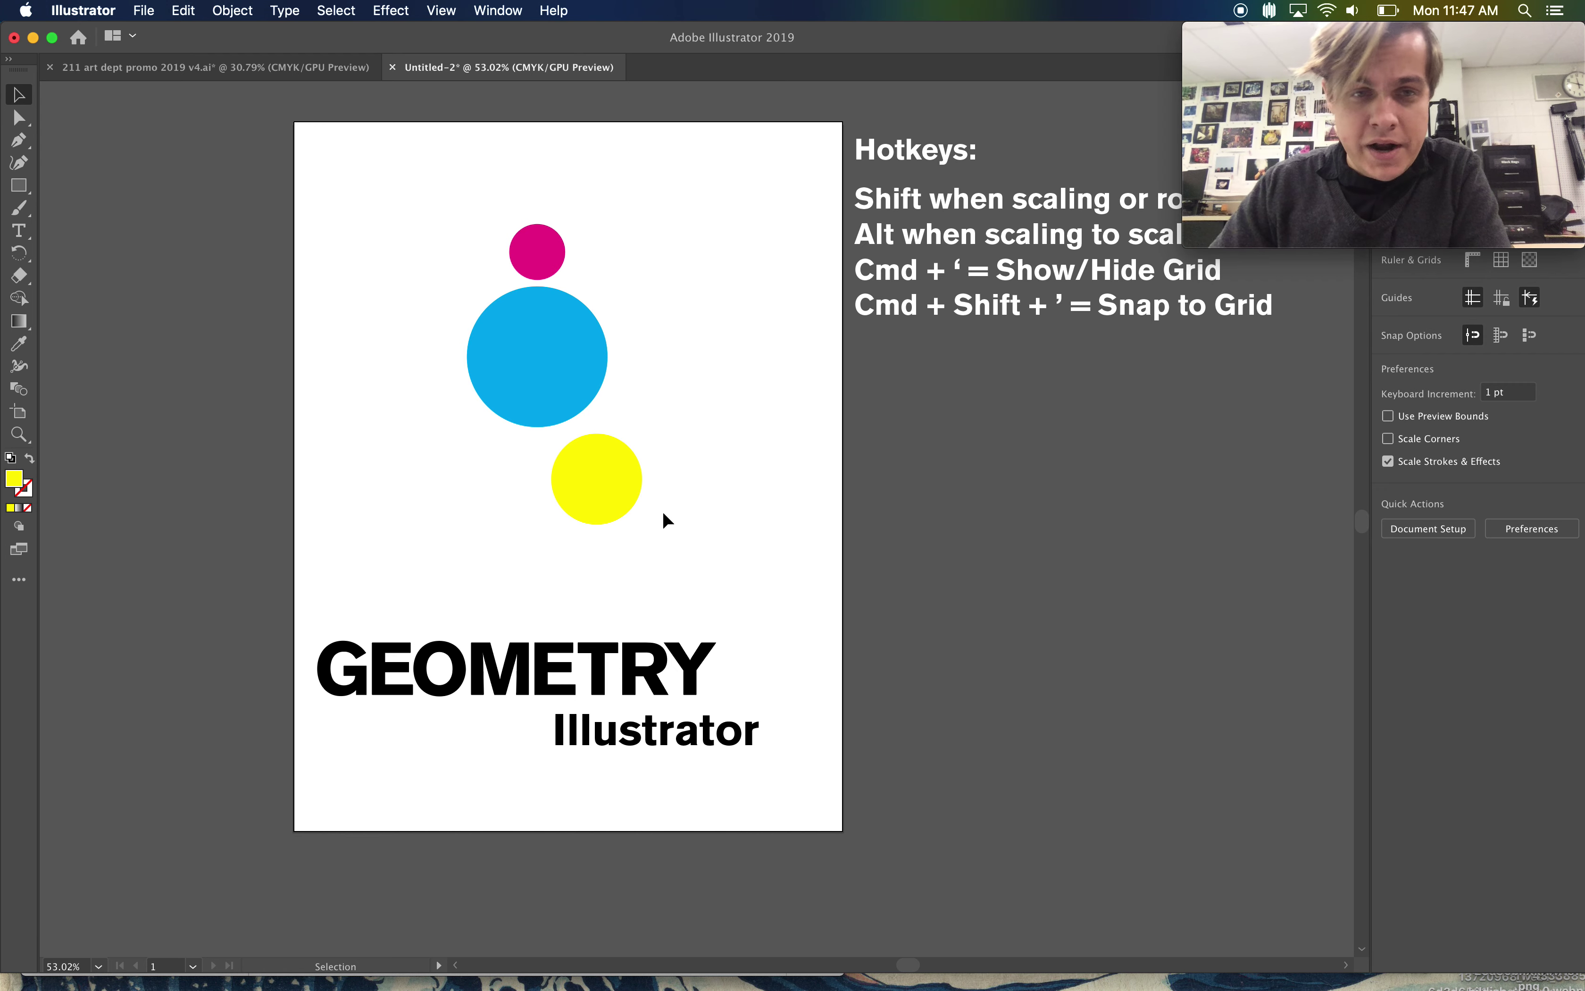
# Select the three circles and open the Align panel, moving it off the artwork.
pyautogui.moveTo(511, 532); pyautogui.dragTo(641, 216)
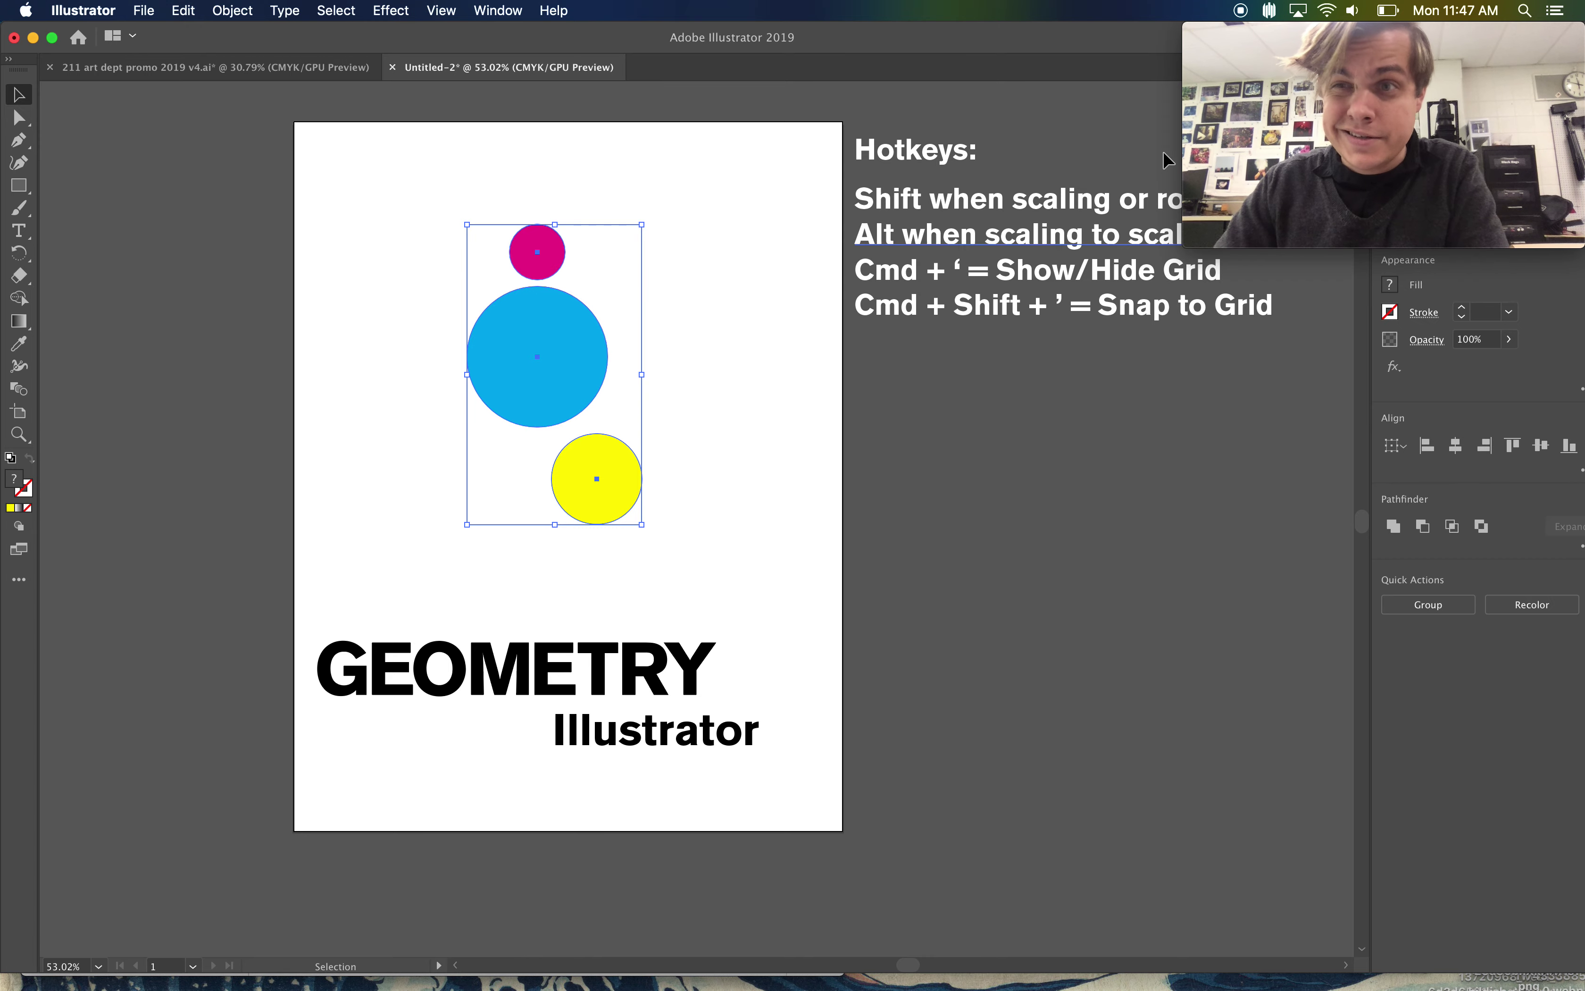
pyautogui.click(499, 9)
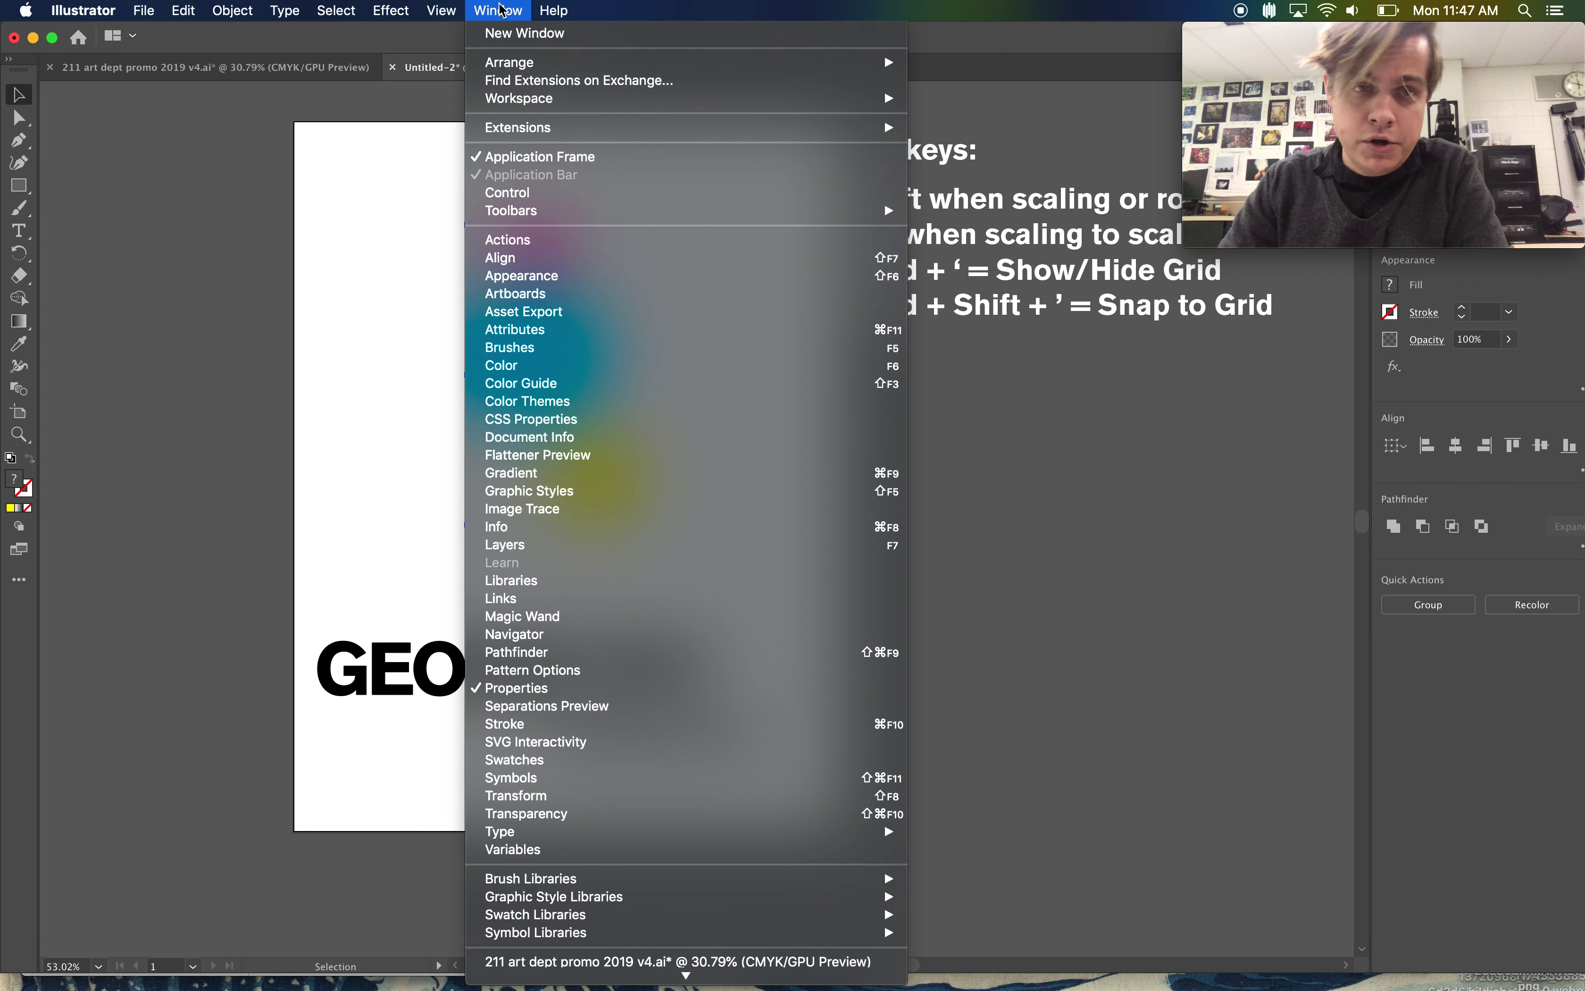
pyautogui.click(528, 259)
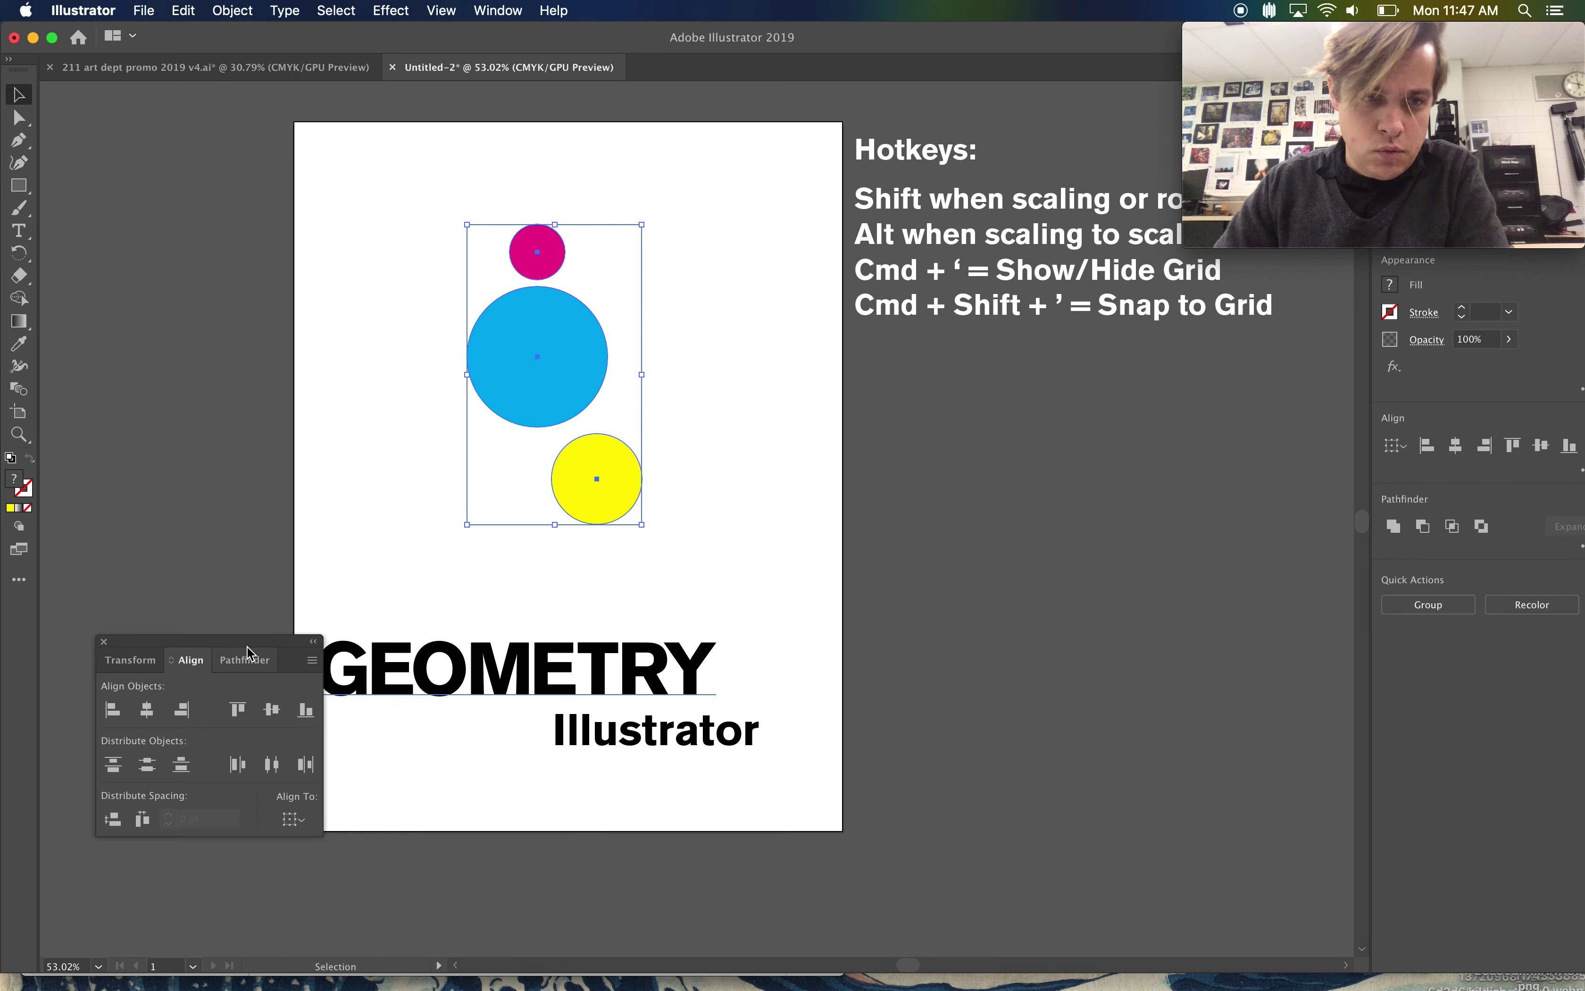
pyautogui.moveTo(243, 642); pyautogui.dragTo(1265, 377)
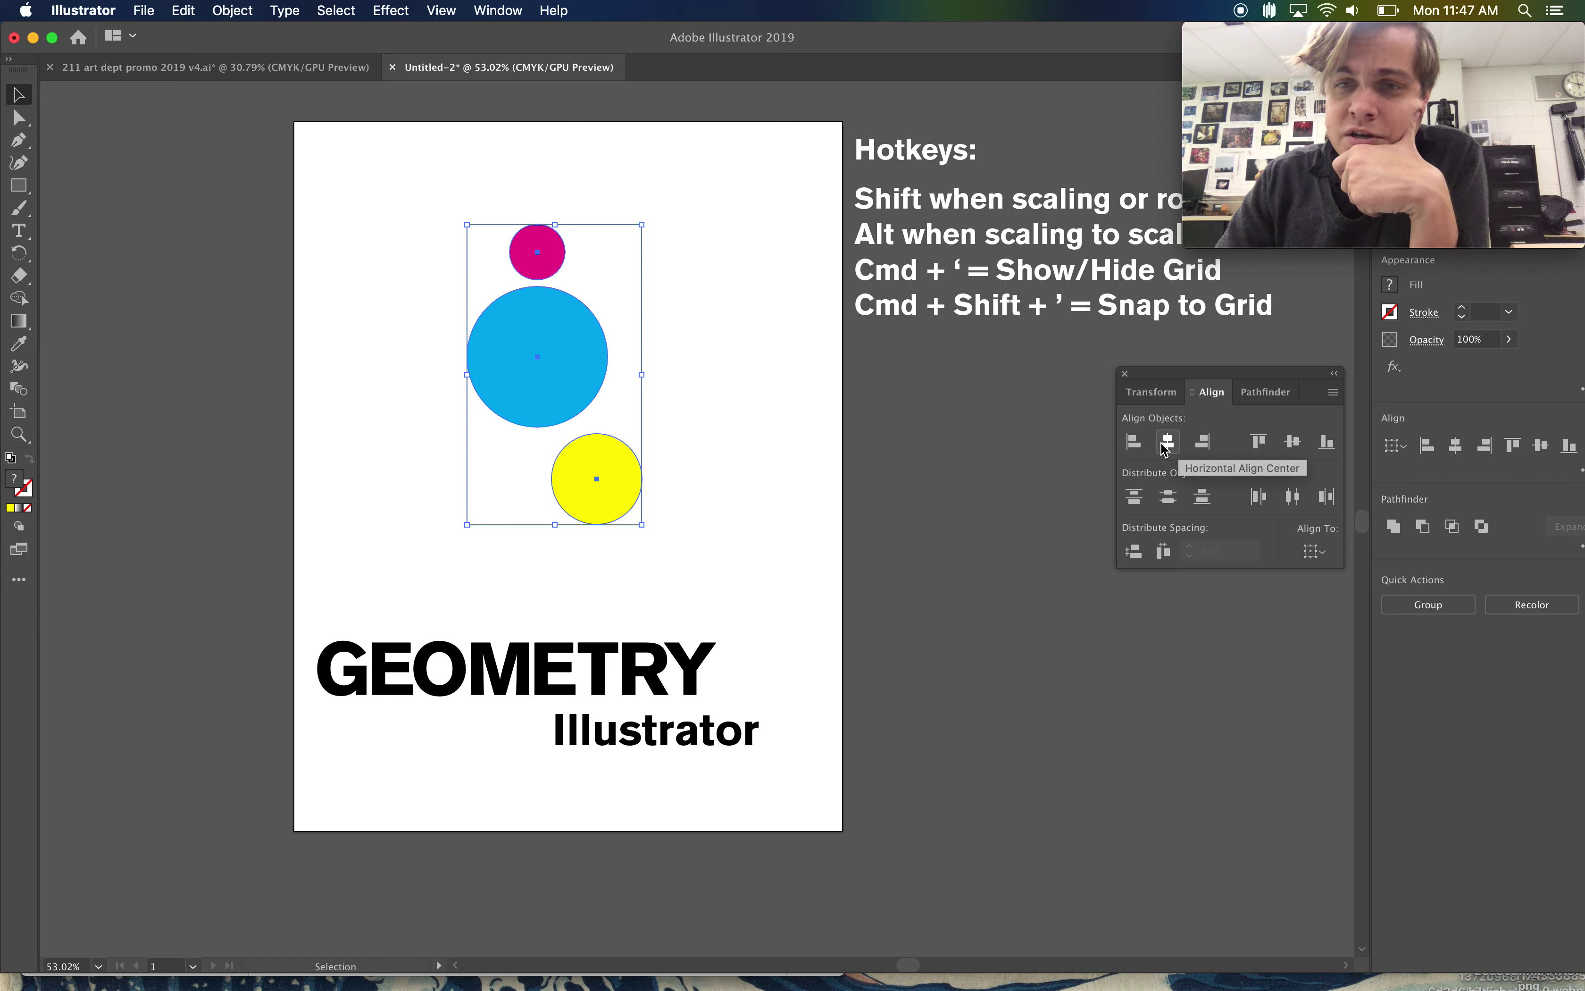
# Try the align options, then centre the circles vertically and horizontally into concentric rings.
pyautogui.click(1139, 448)
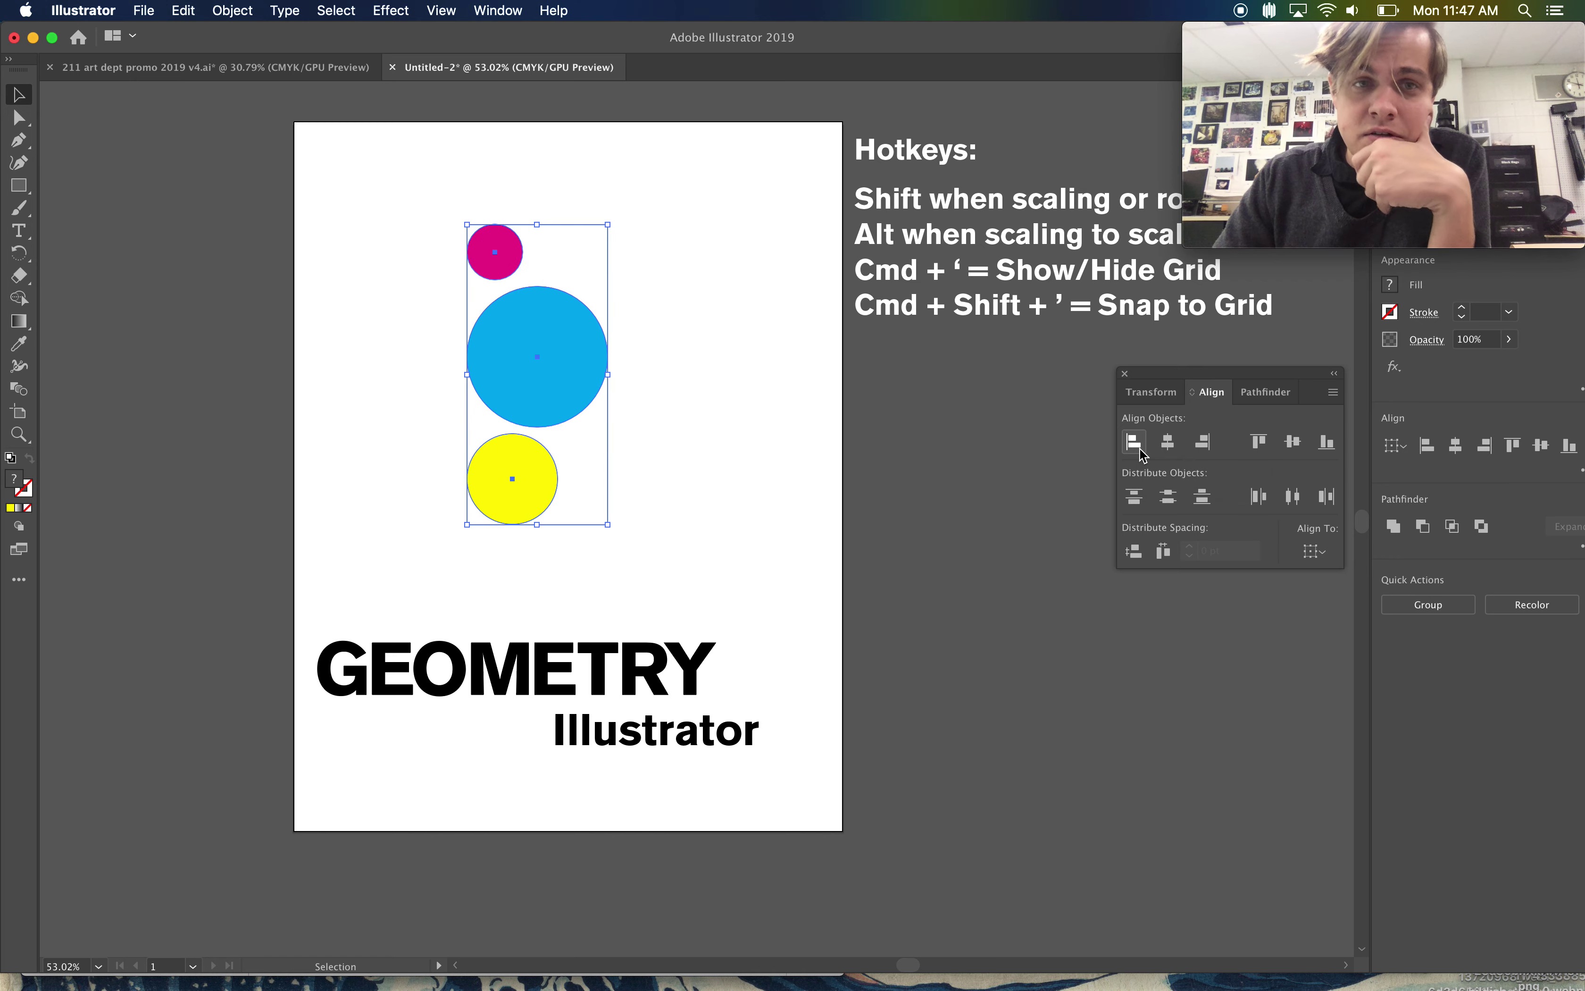
pyautogui.click(1177, 448)
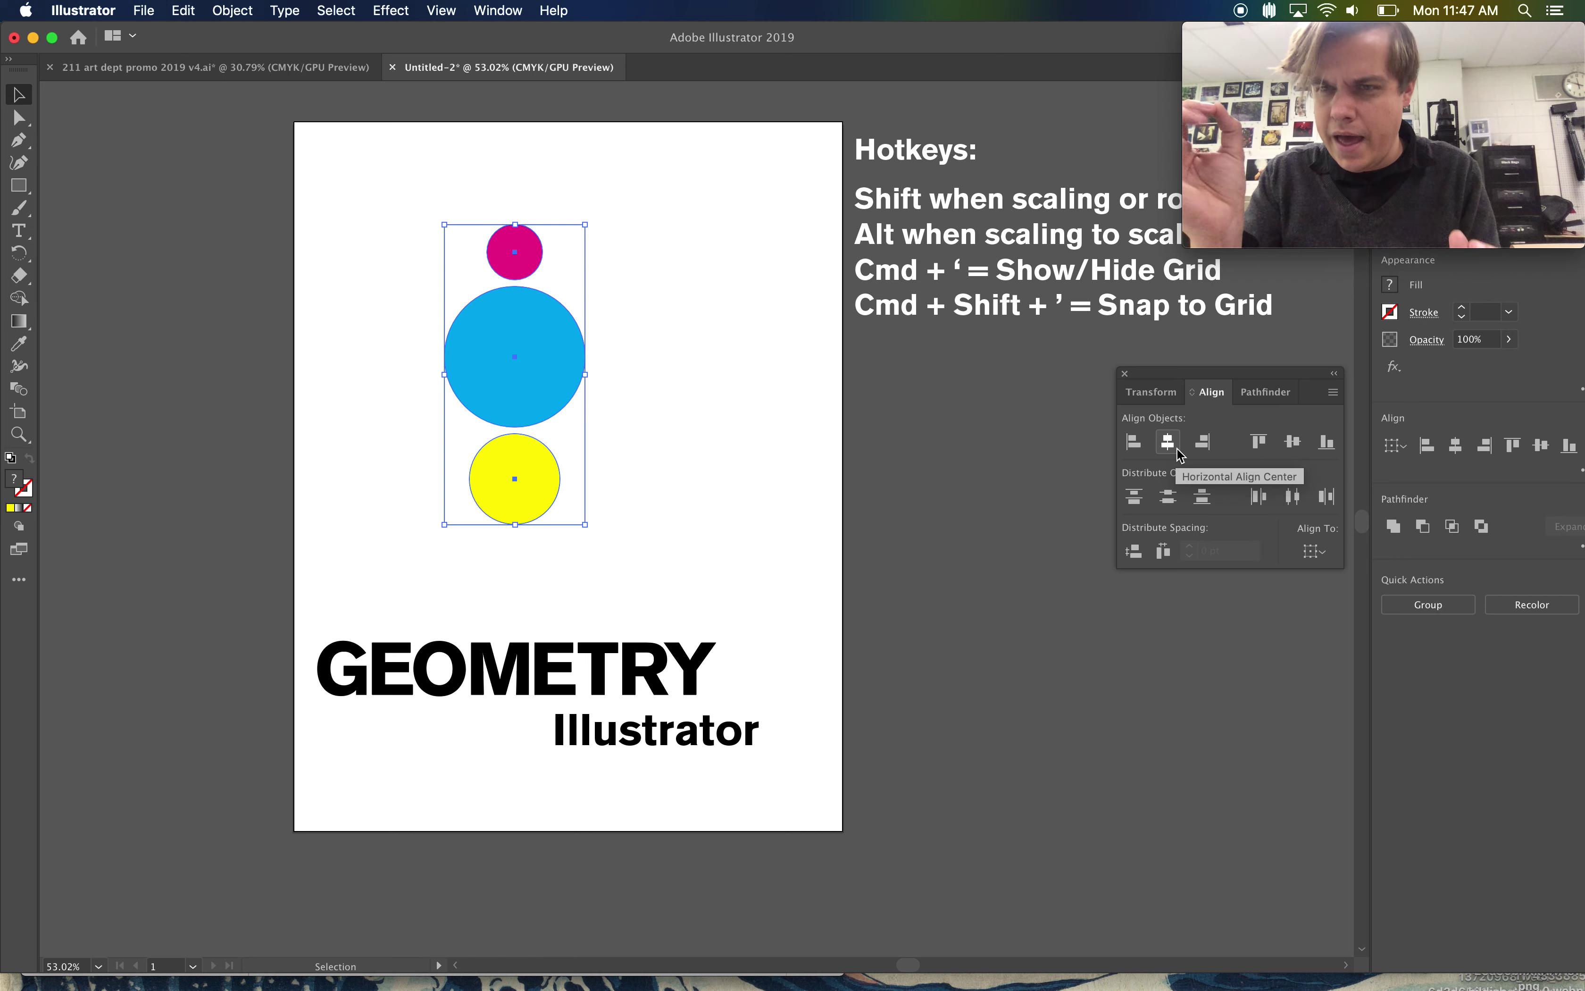
pyautogui.click(1203, 445)
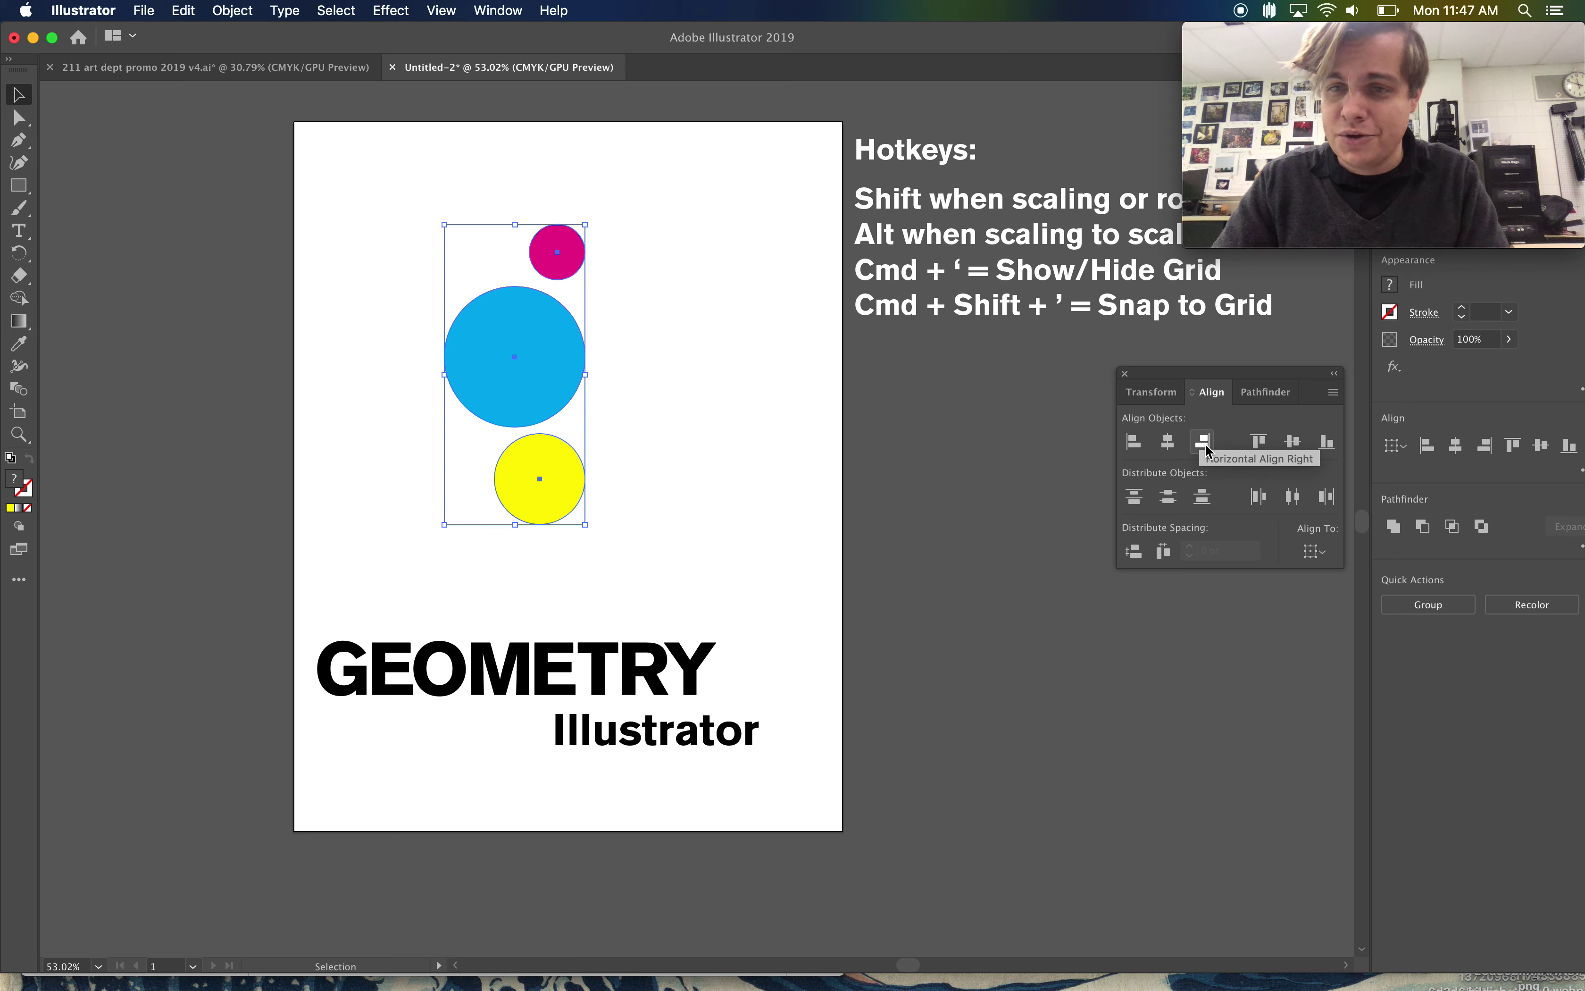
pyautogui.click(1261, 446)
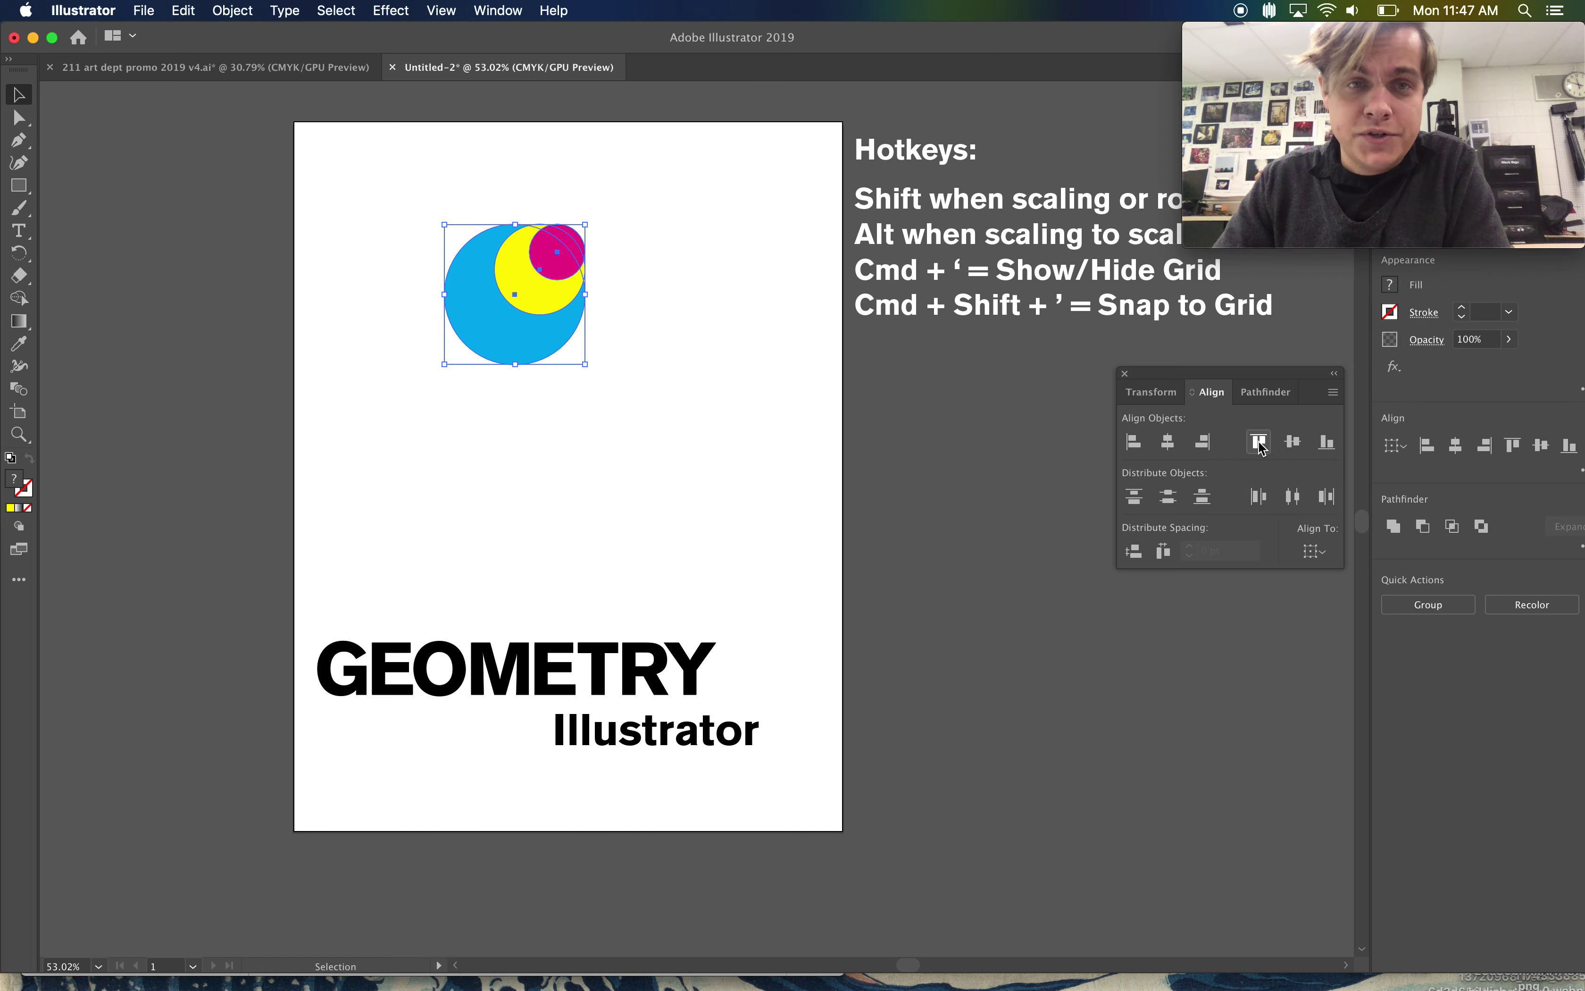
pyautogui.click(1294, 447)
pyautogui.click(1322, 447)
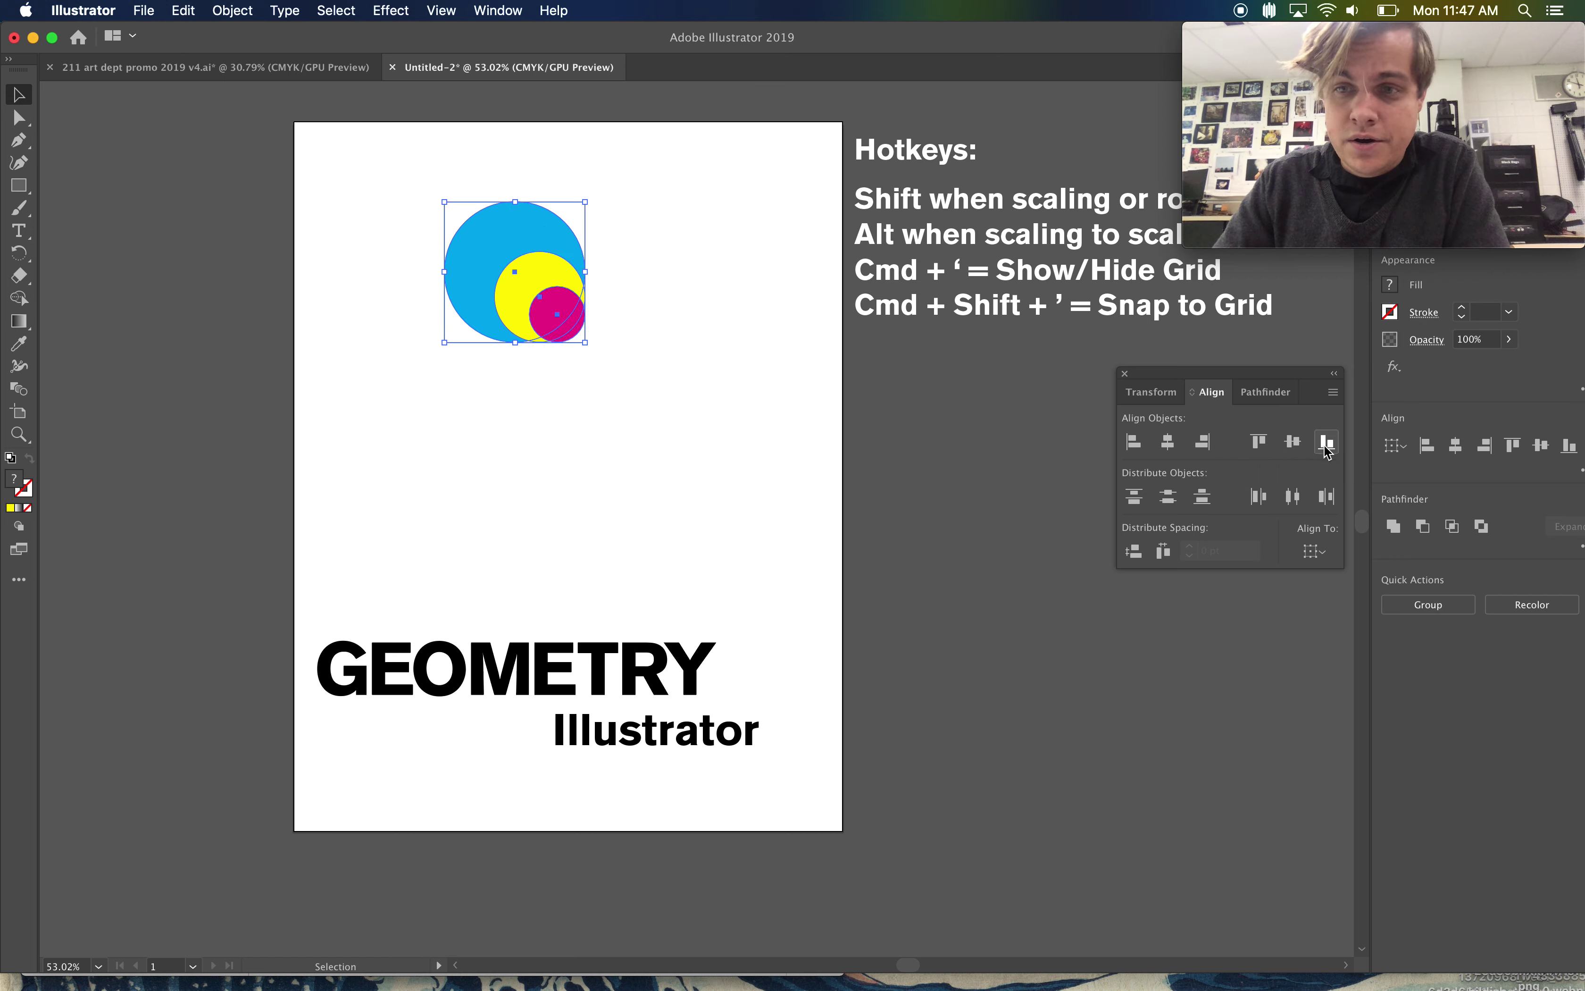
pyautogui.click(1294, 447)
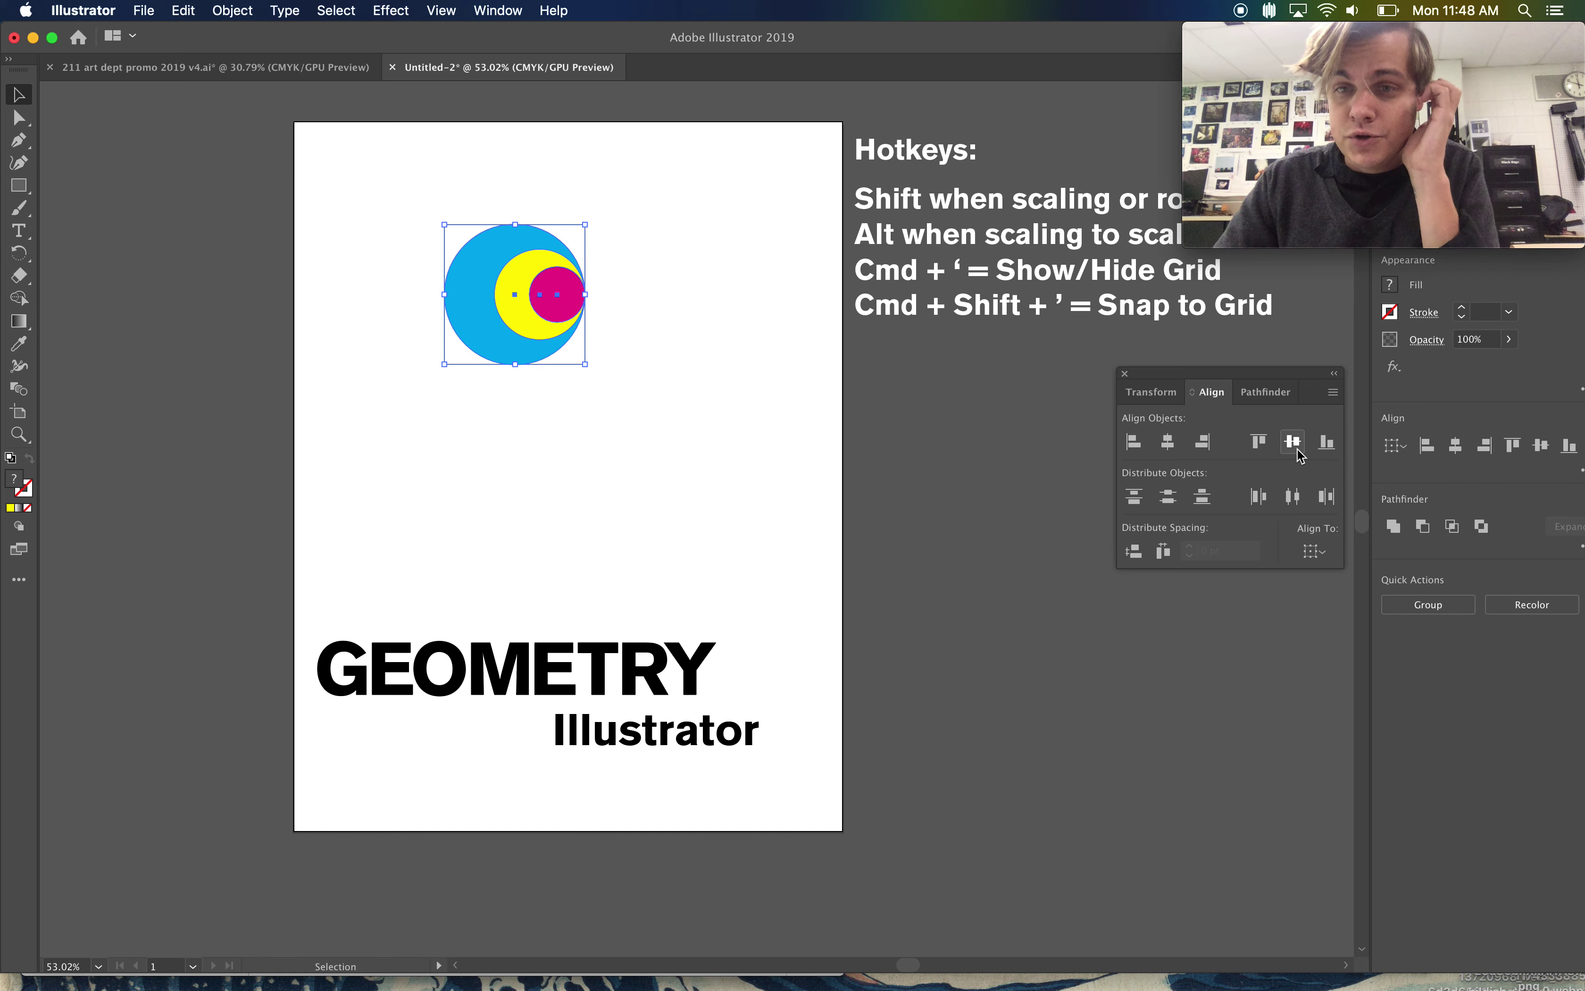
pyautogui.click(1168, 447)
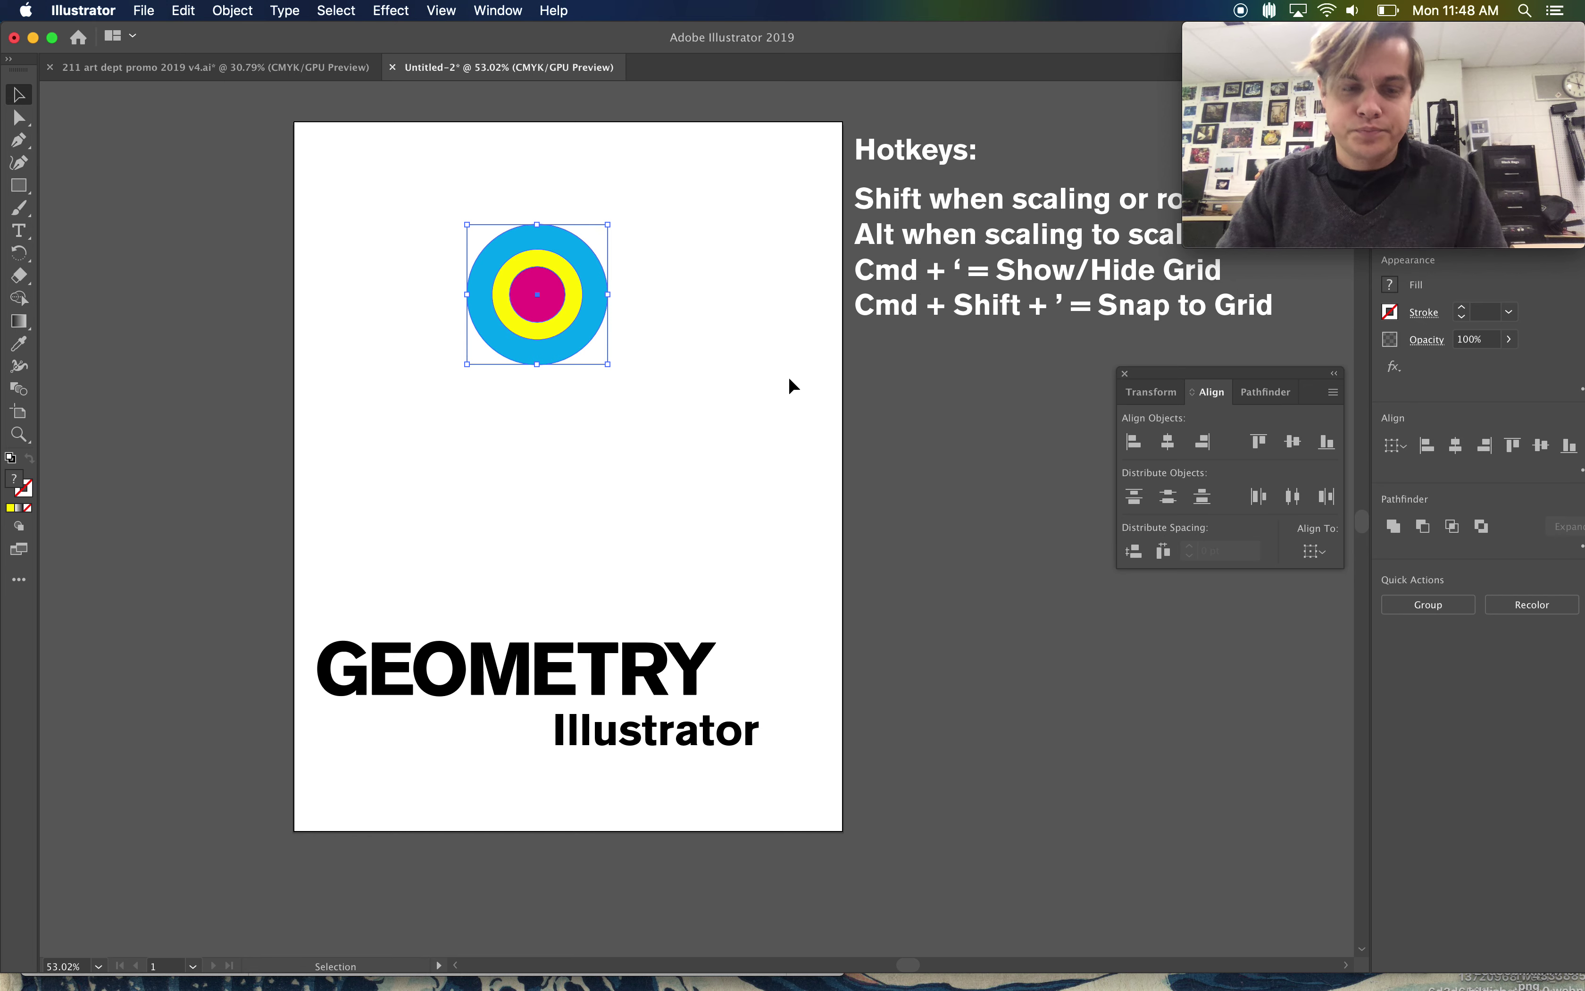
pyautogui.click(736, 397)
# Pull the circles apart and delete the yellow and blue ones.
pyautogui.moveTo(536, 291); pyautogui.dragTo(700, 445)
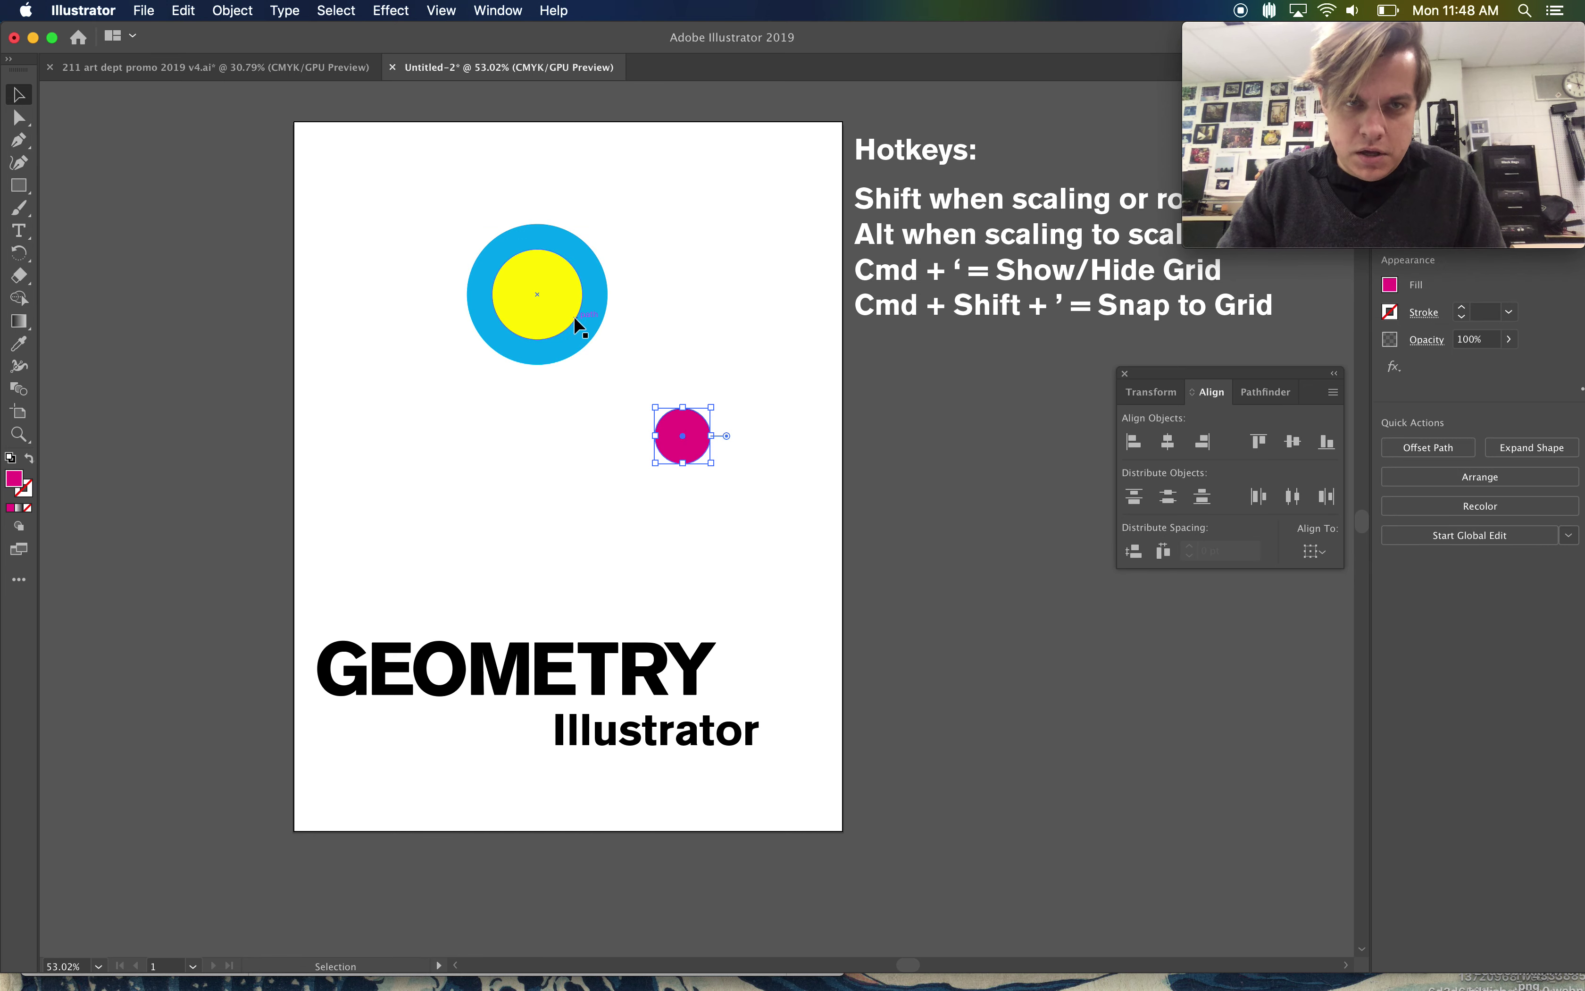
pyautogui.moveTo(570, 315); pyautogui.dragTo(482, 387)
pyautogui.press('Delete')
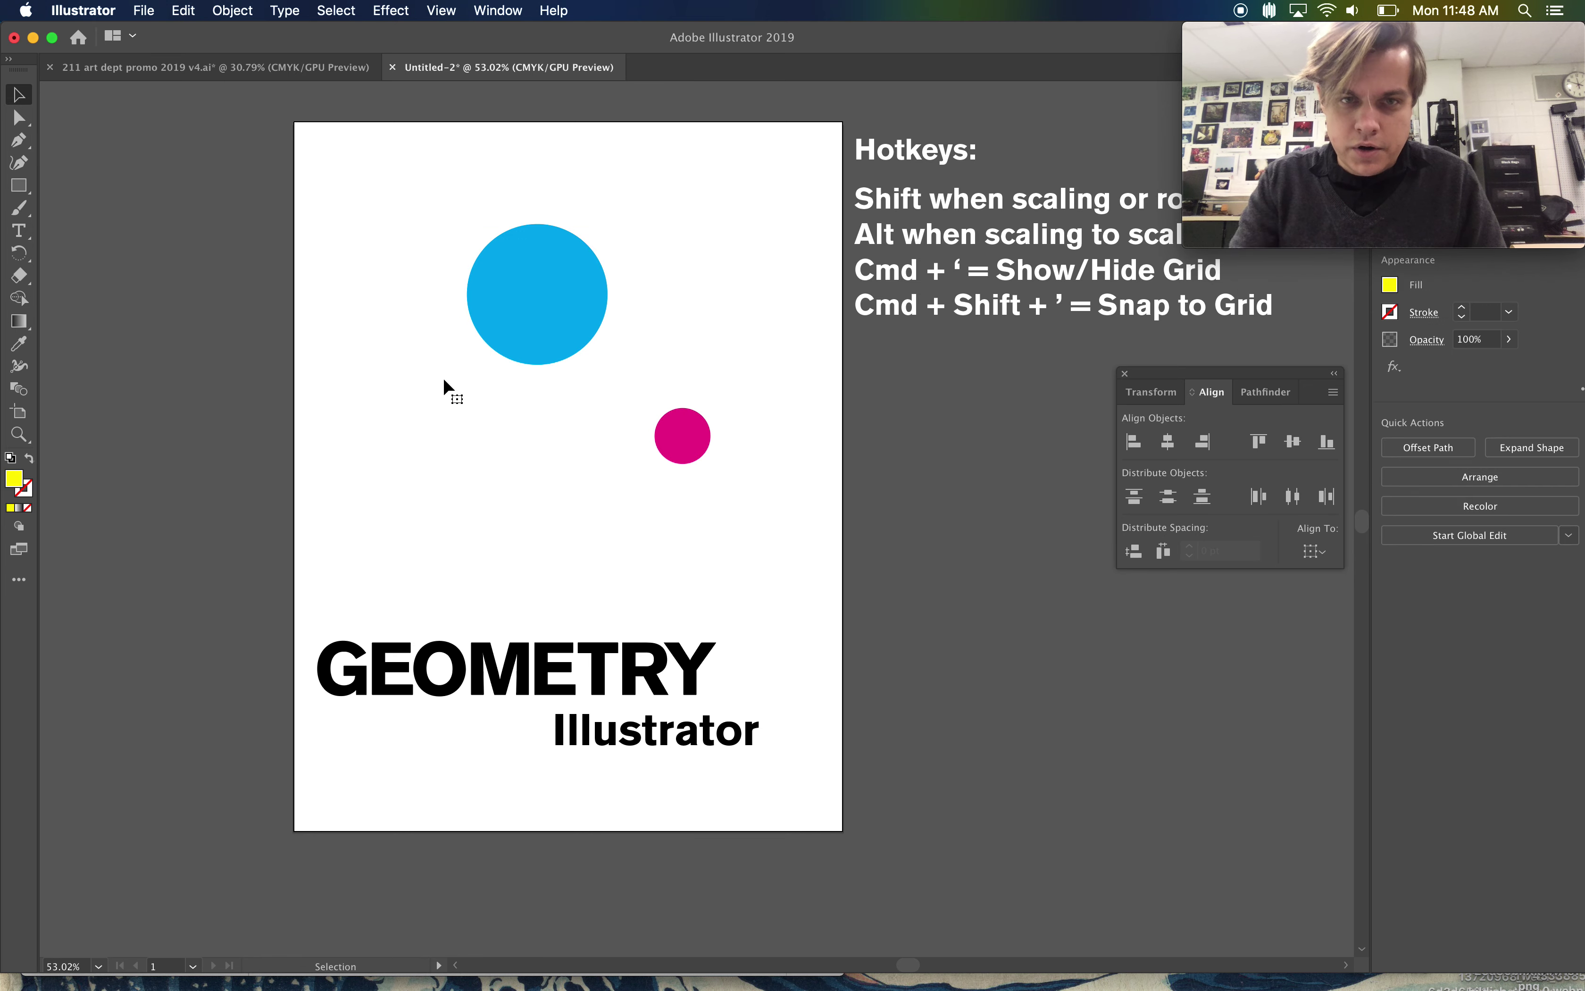
pyautogui.click(580, 332)
pyautogui.press('Delete')
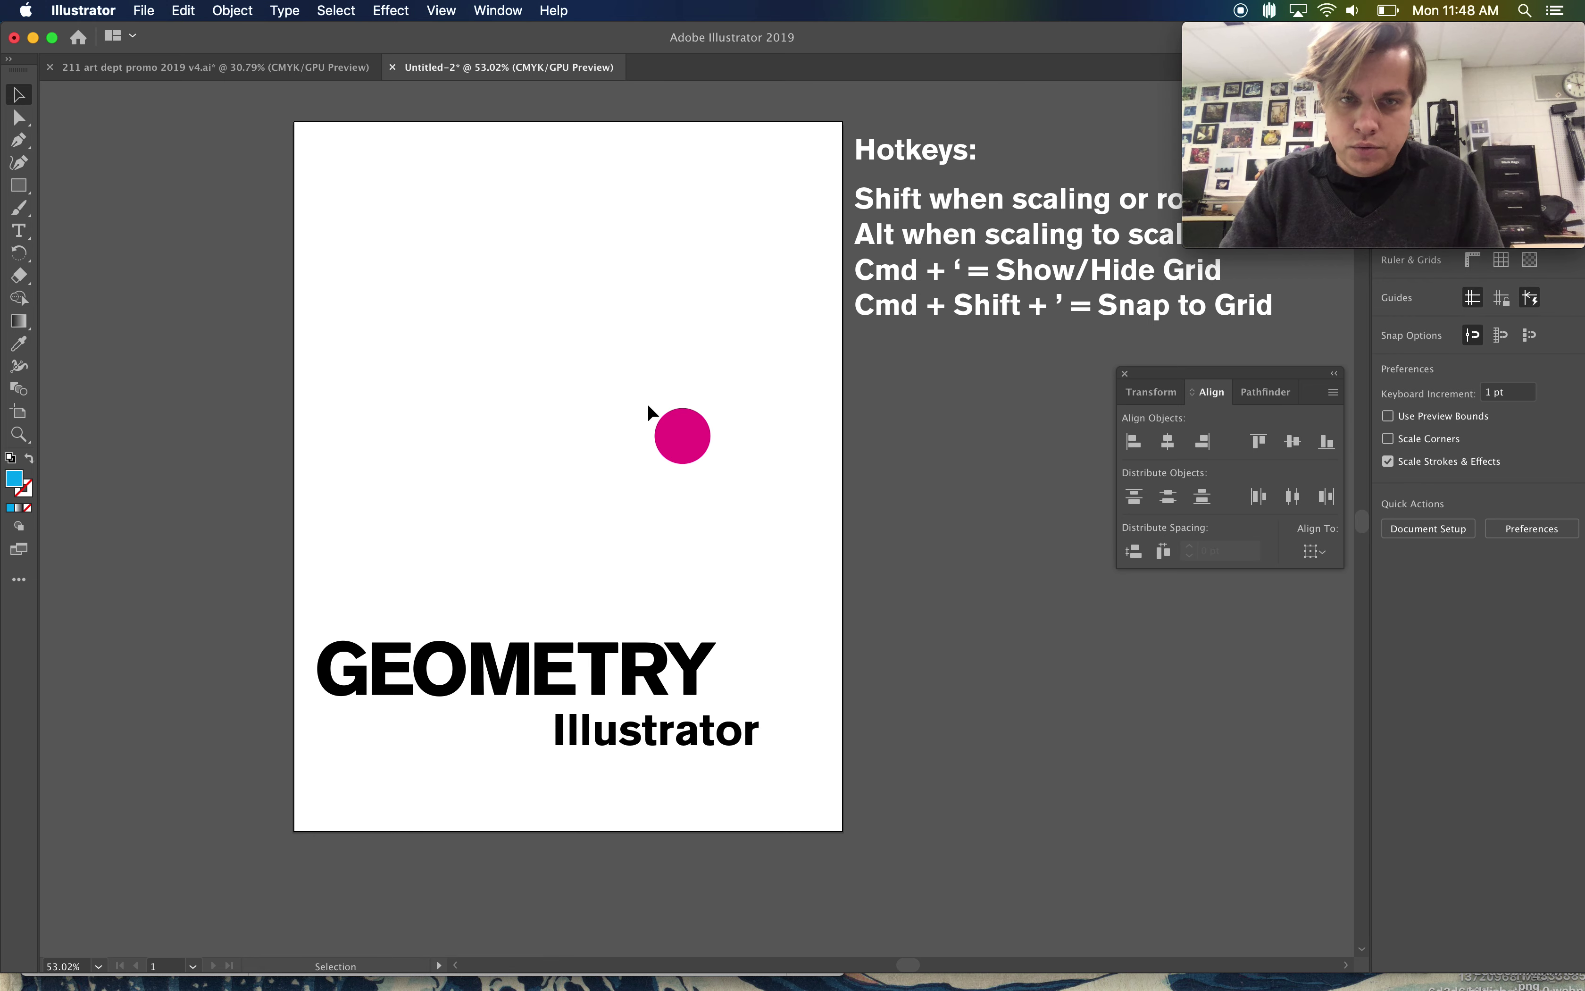
# Copy the magenta circle leftward and distribute the four circles evenly by horizontal centre.
pyautogui.moveTo(655, 431); pyautogui.dragTo(447, 436)
pyautogui.moveTo(447, 436); pyautogui.dragTo(352, 436)
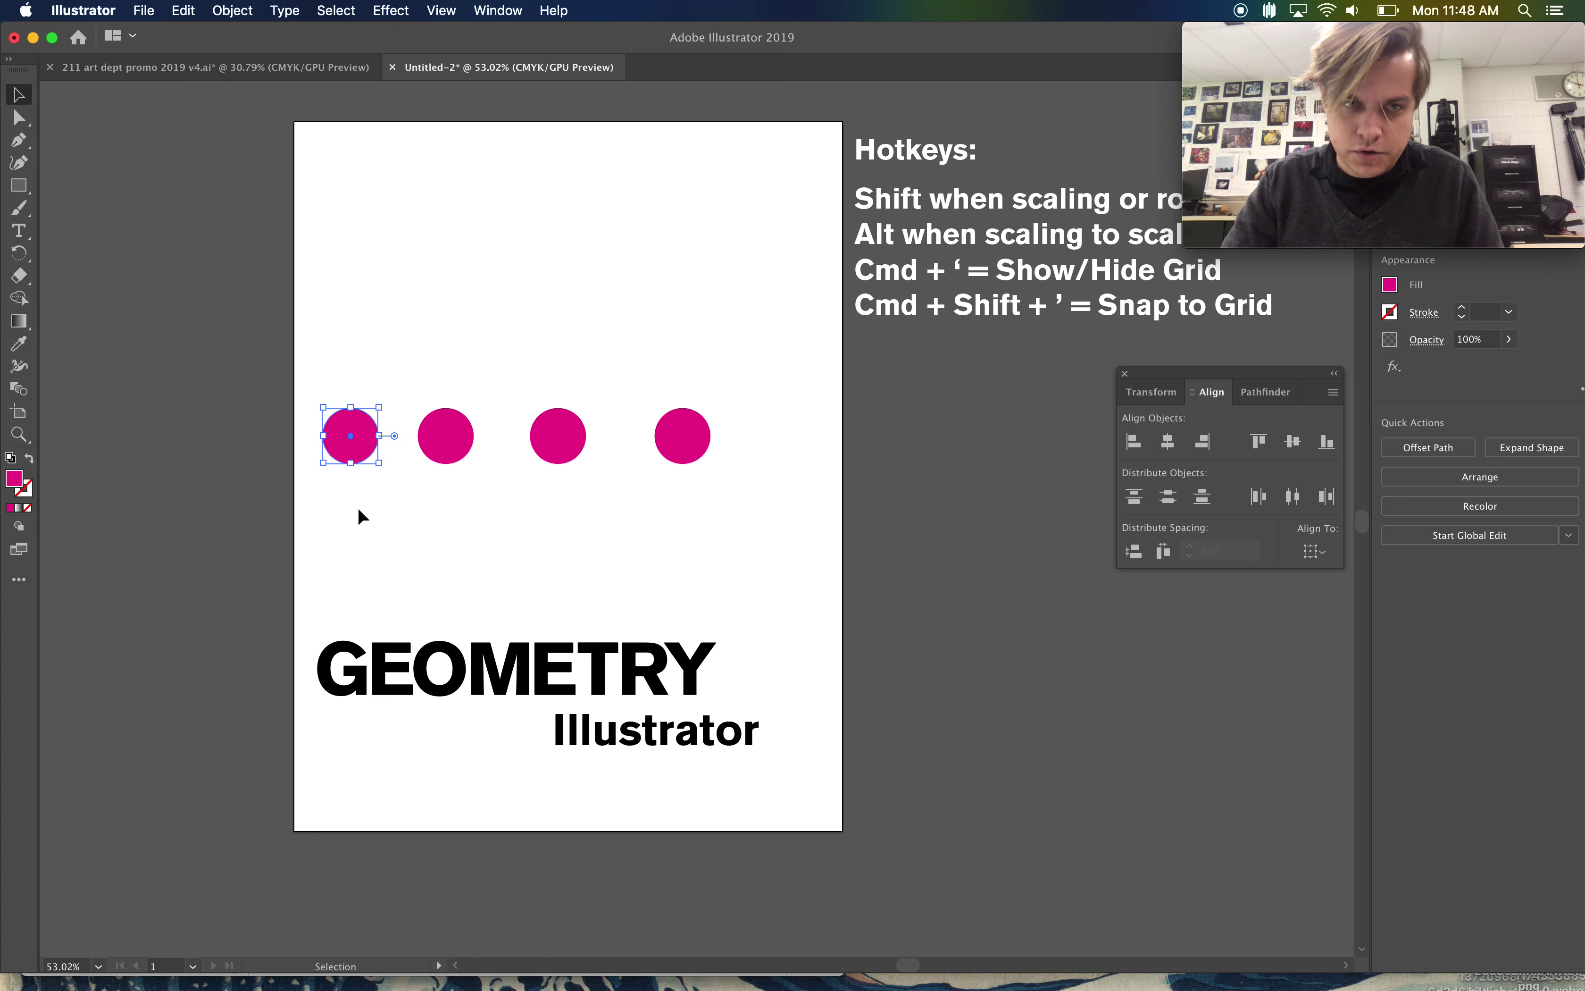
pyautogui.moveTo(363, 518); pyautogui.dragTo(719, 354)
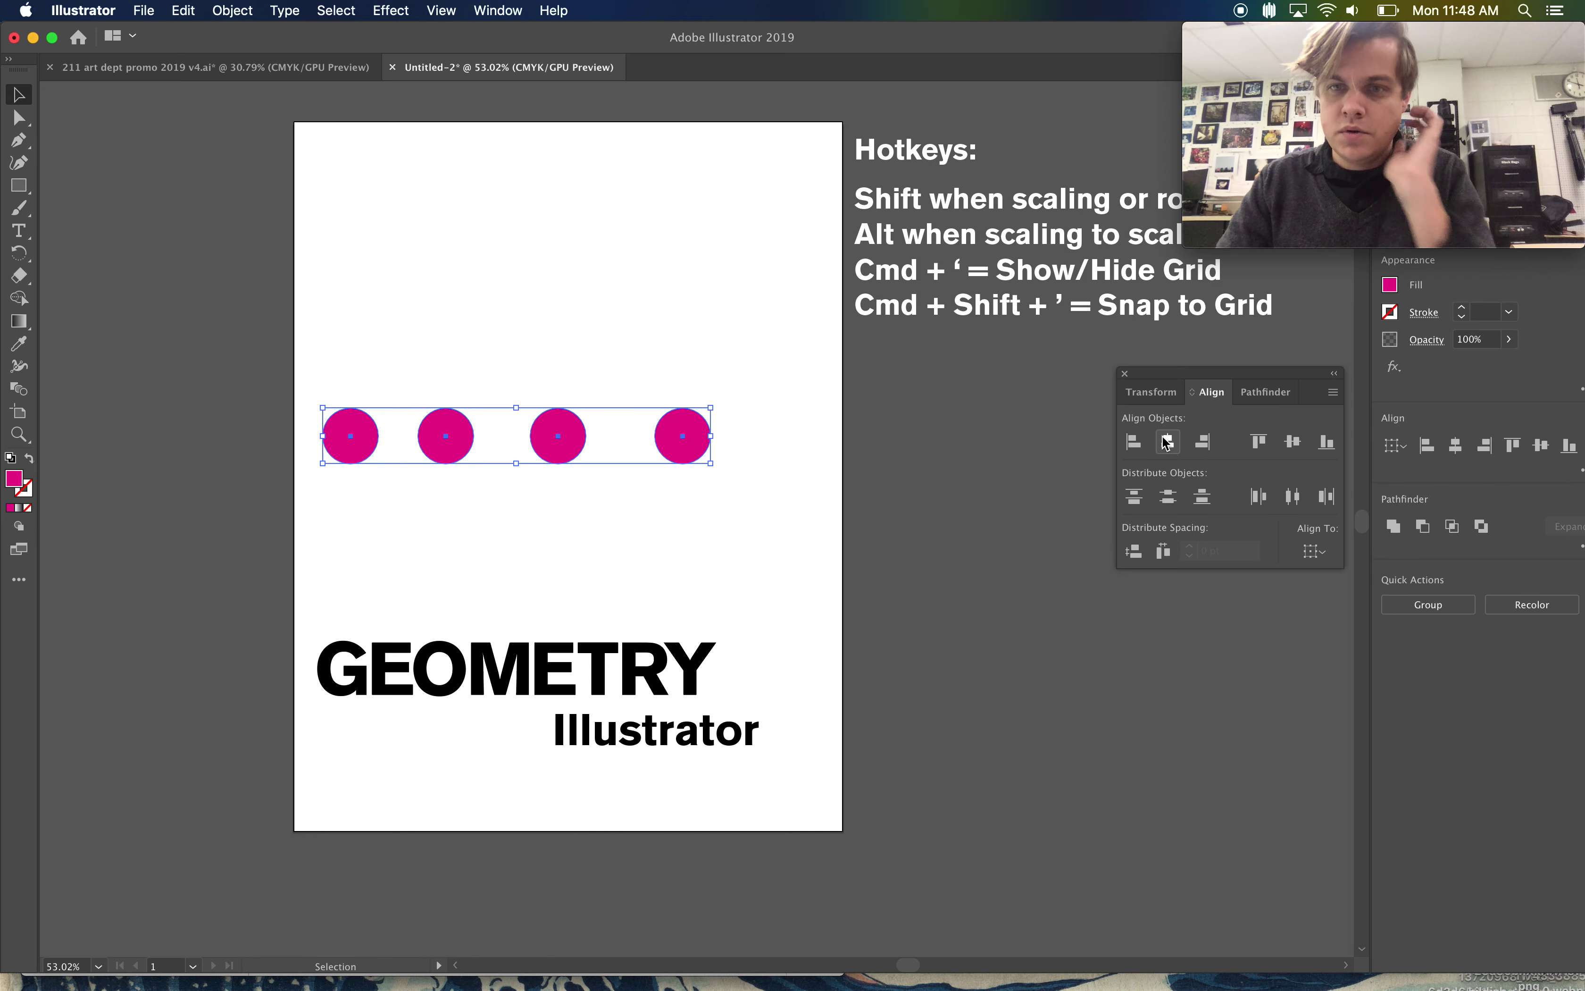
pyautogui.click(1296, 499)
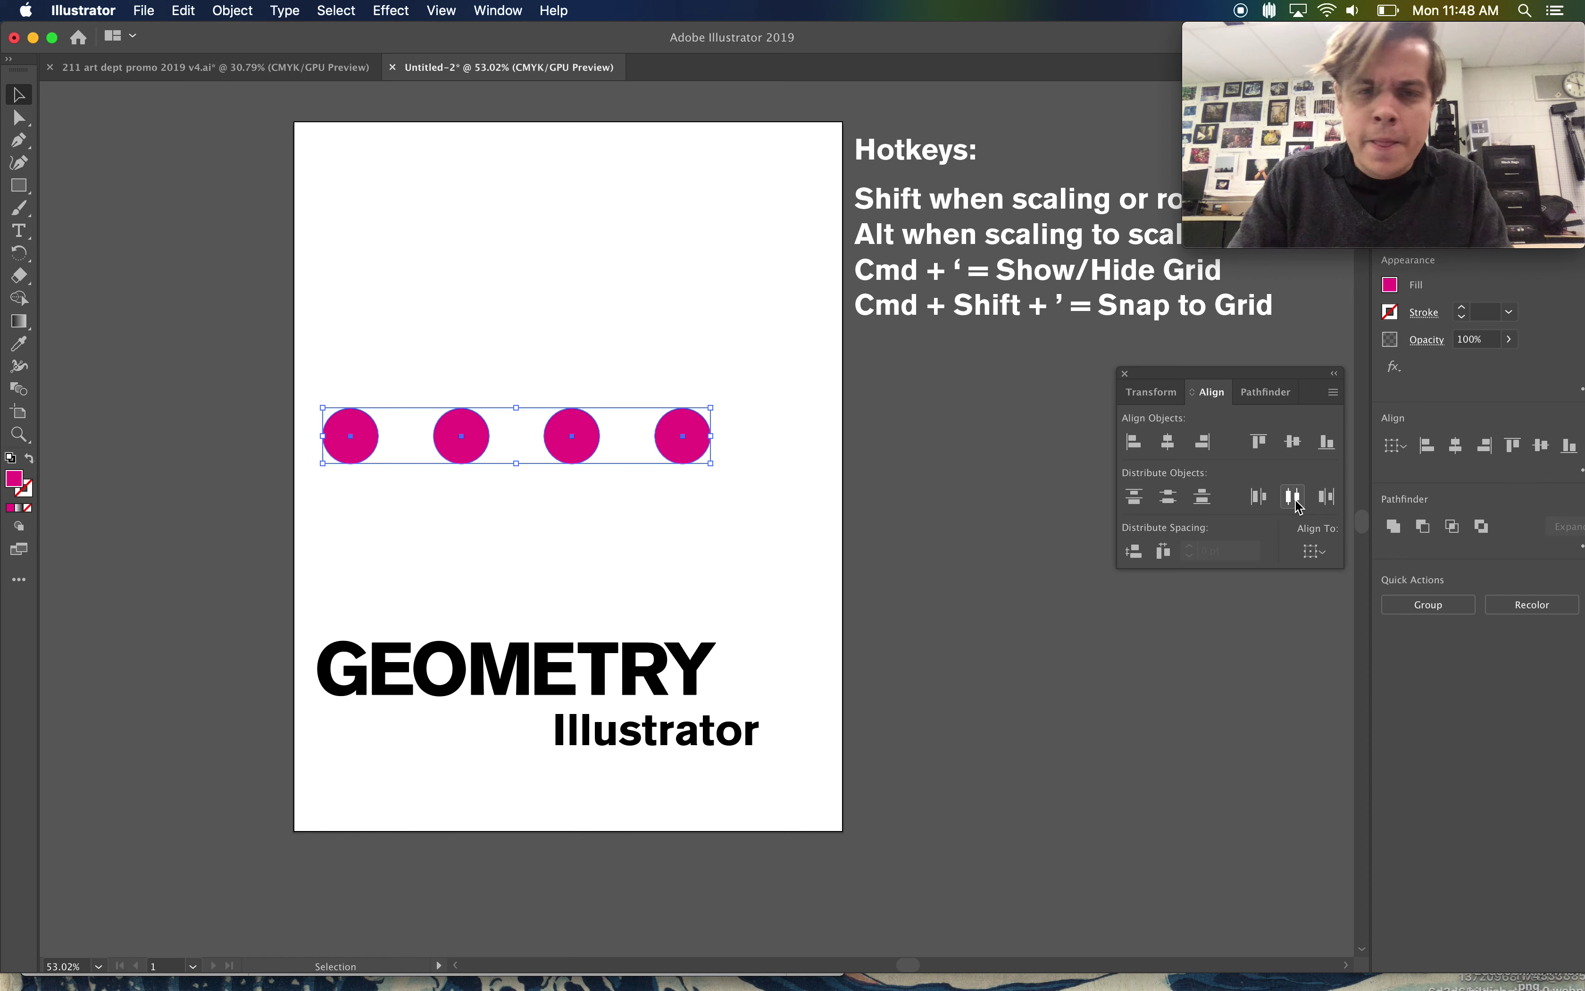
# Delete the magenta circles and left-align Illustrator beneath GEOMETRY.
pyautogui.press('Delete')
pyautogui.press('m')
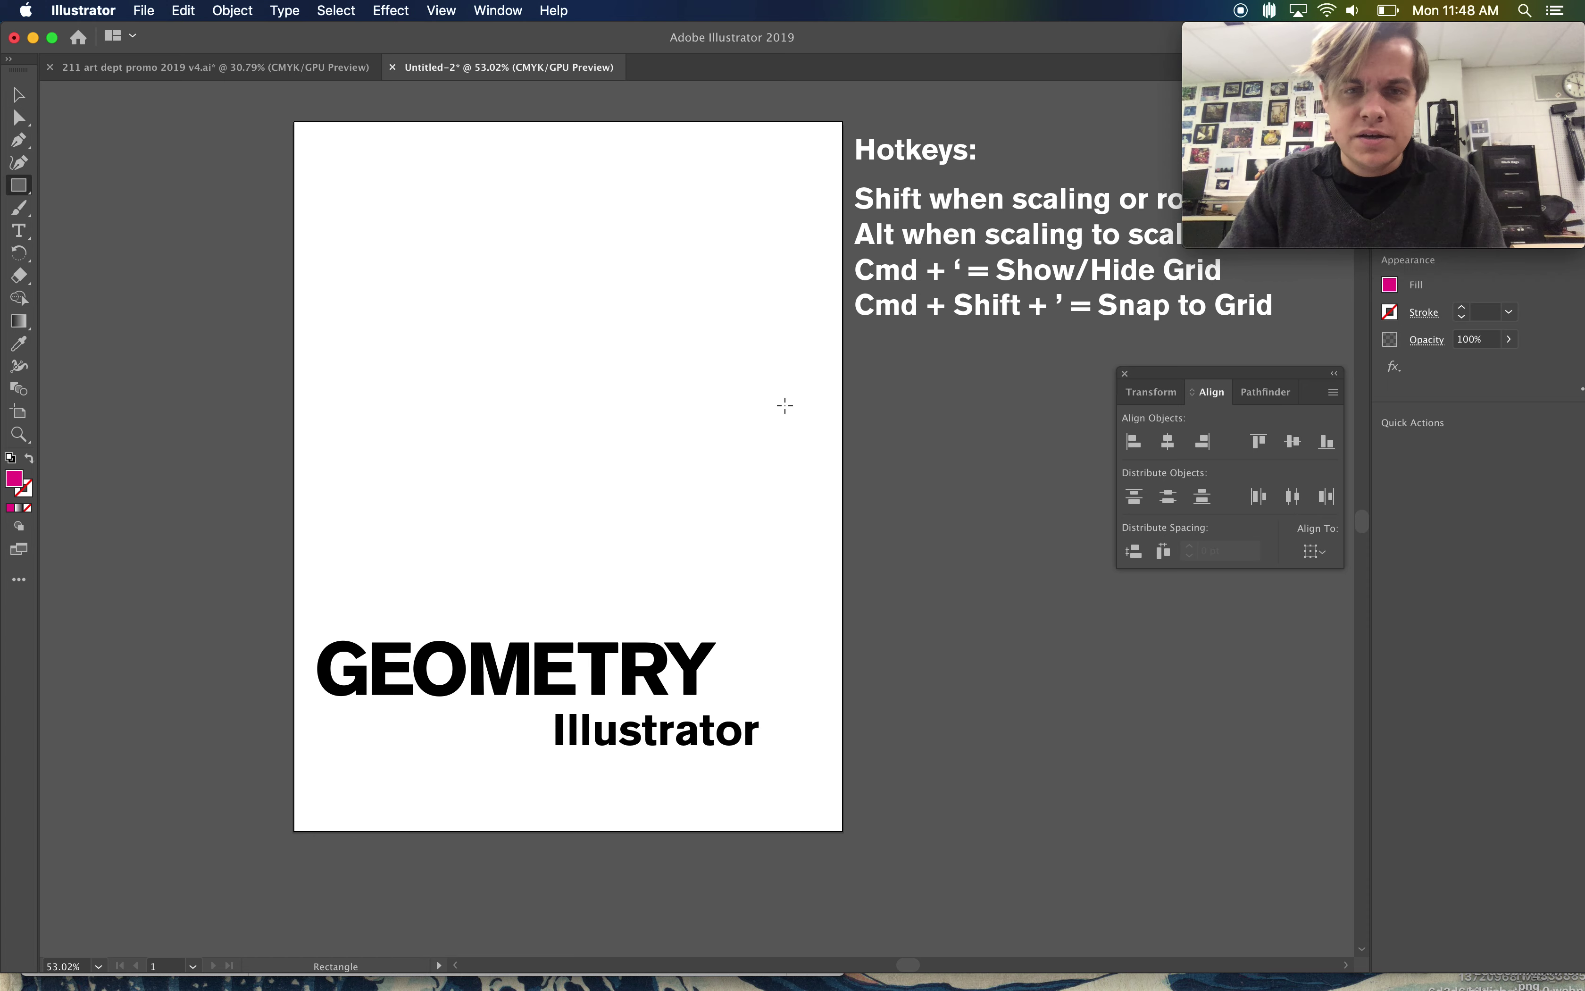
pyautogui.press('v')
pyautogui.moveTo(573, 793); pyautogui.dragTo(619, 602)
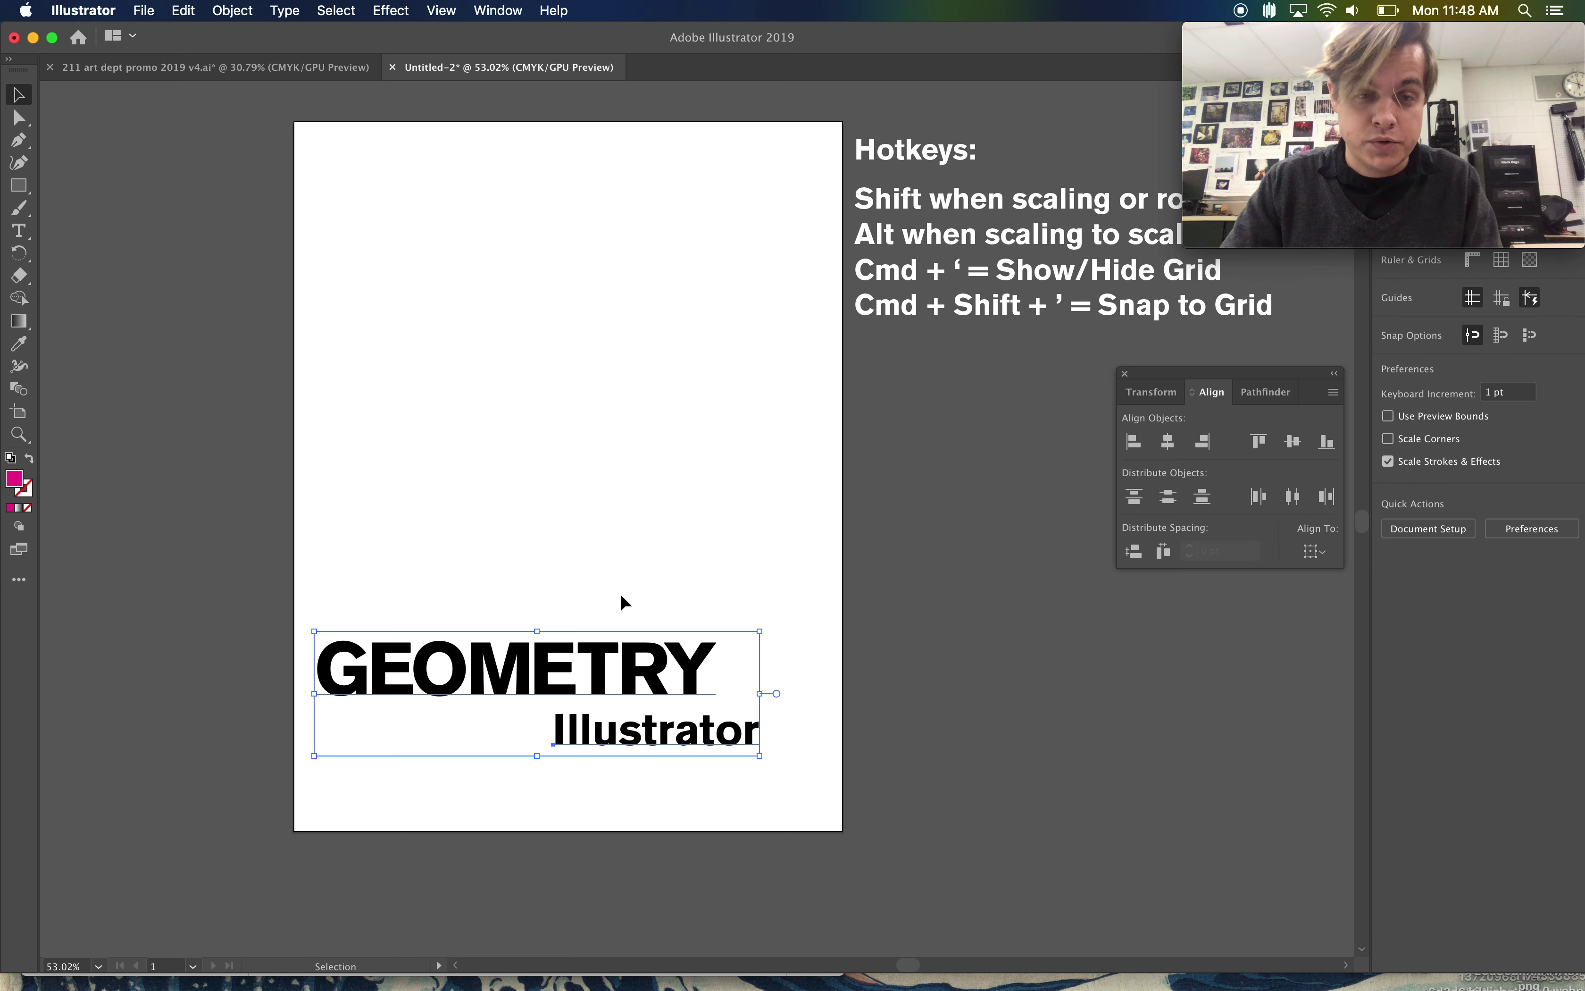
pyautogui.click(1133, 441)
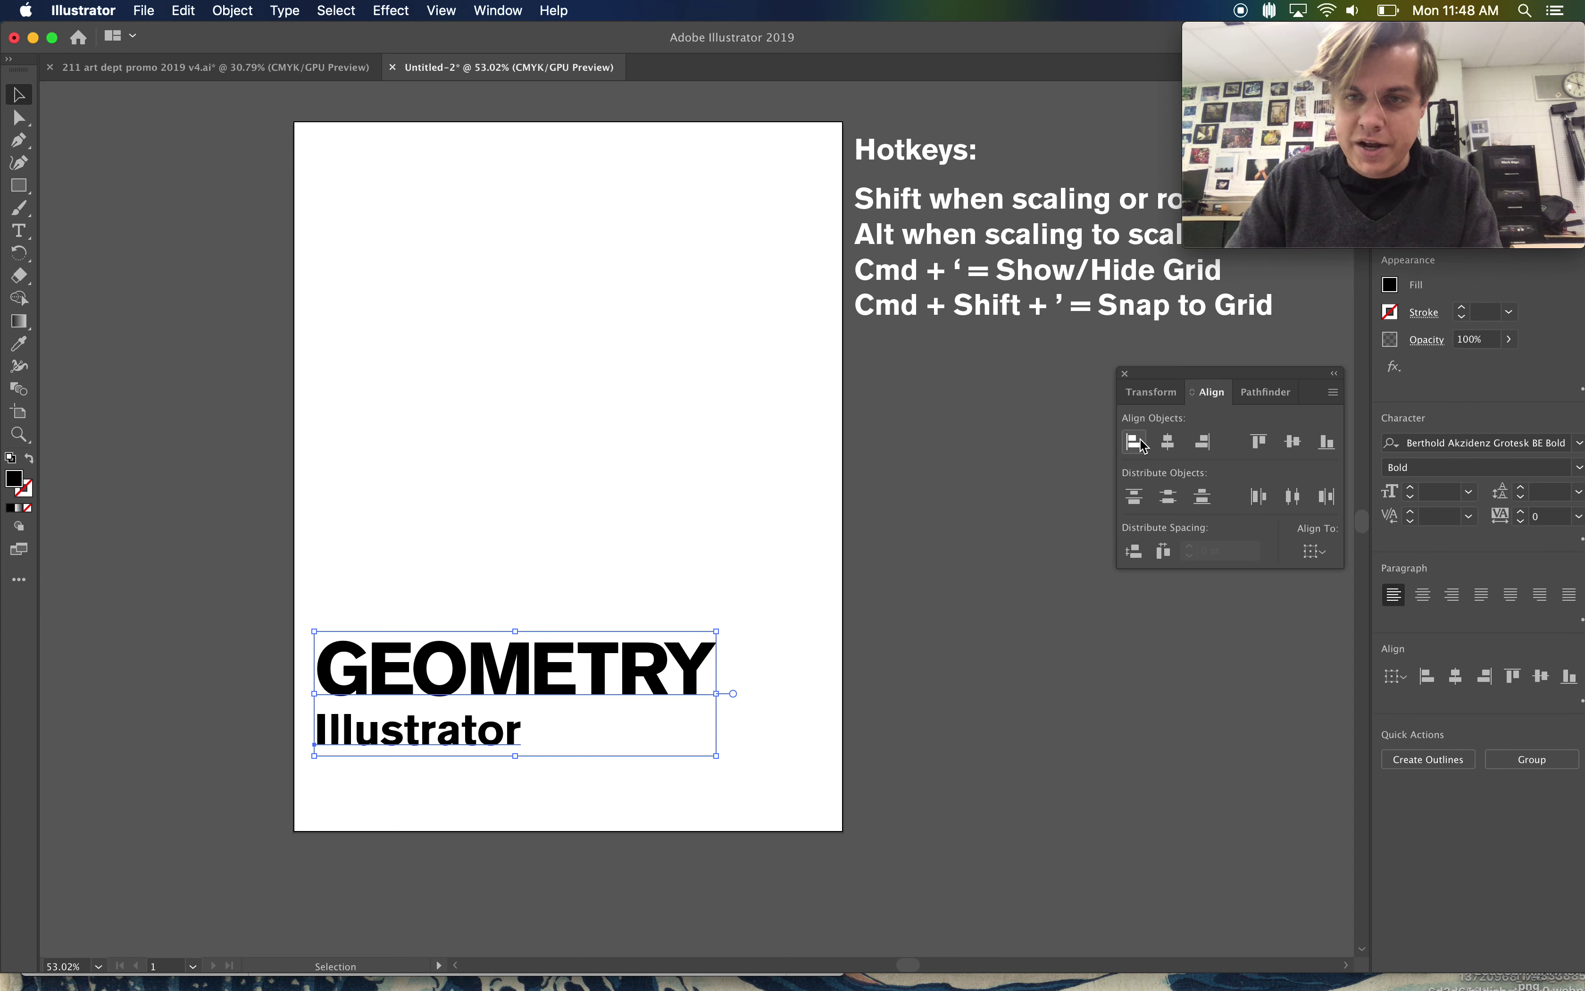
pyautogui.click(911, 524)
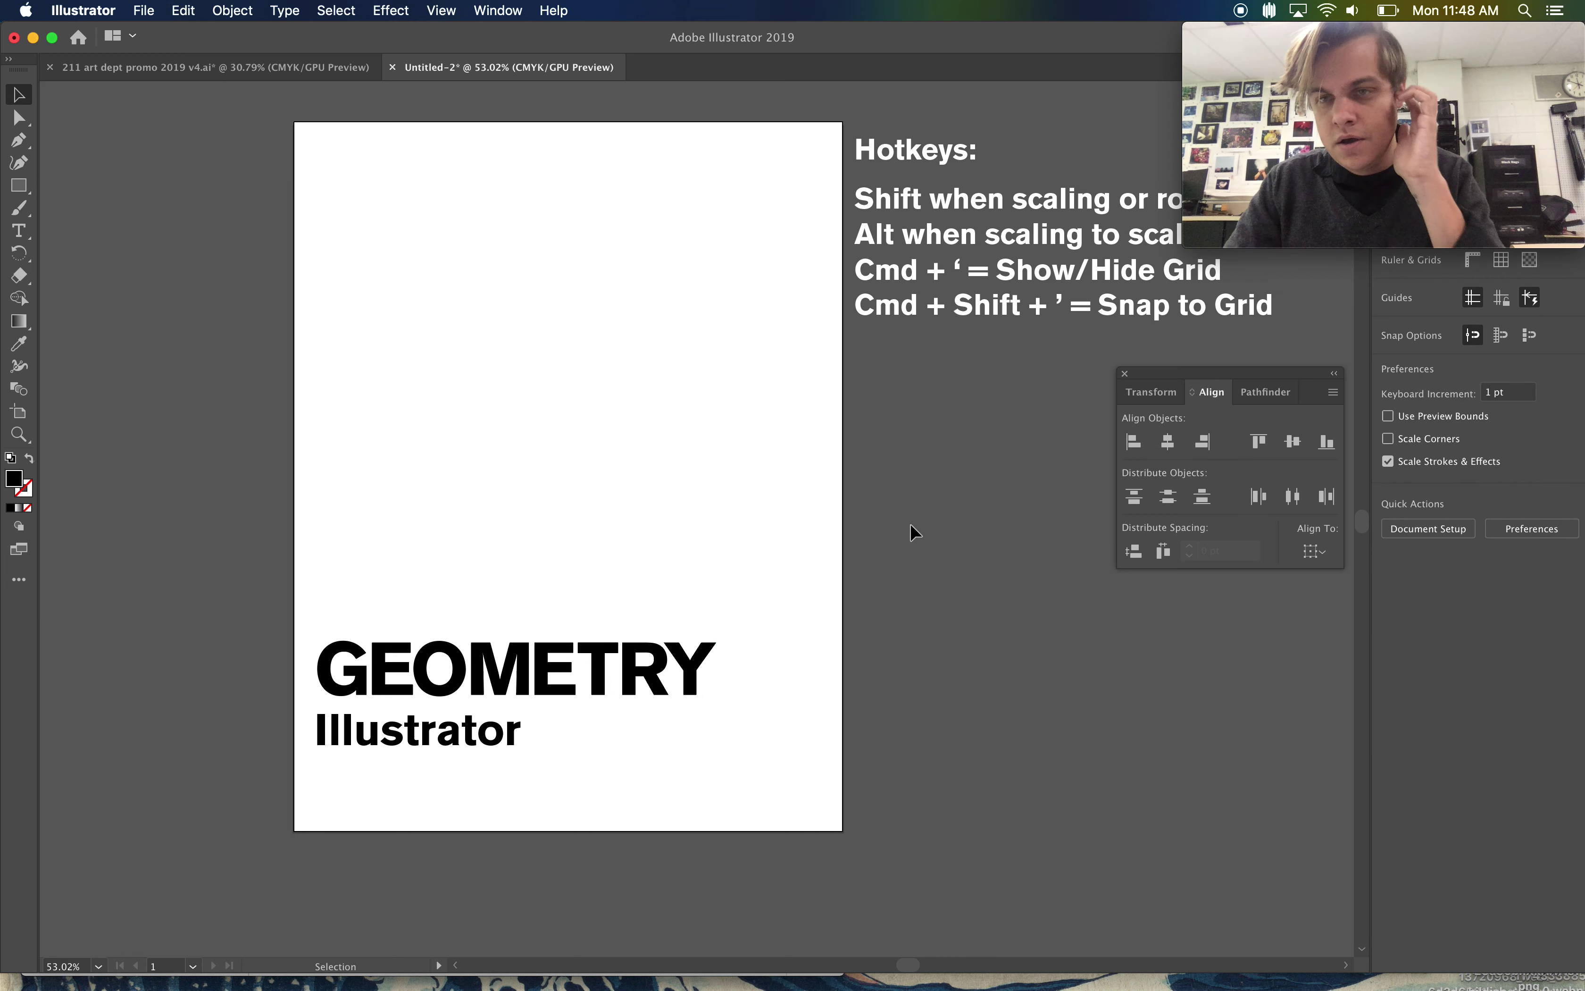
# Draw a black square above the title.
pyautogui.press('m')
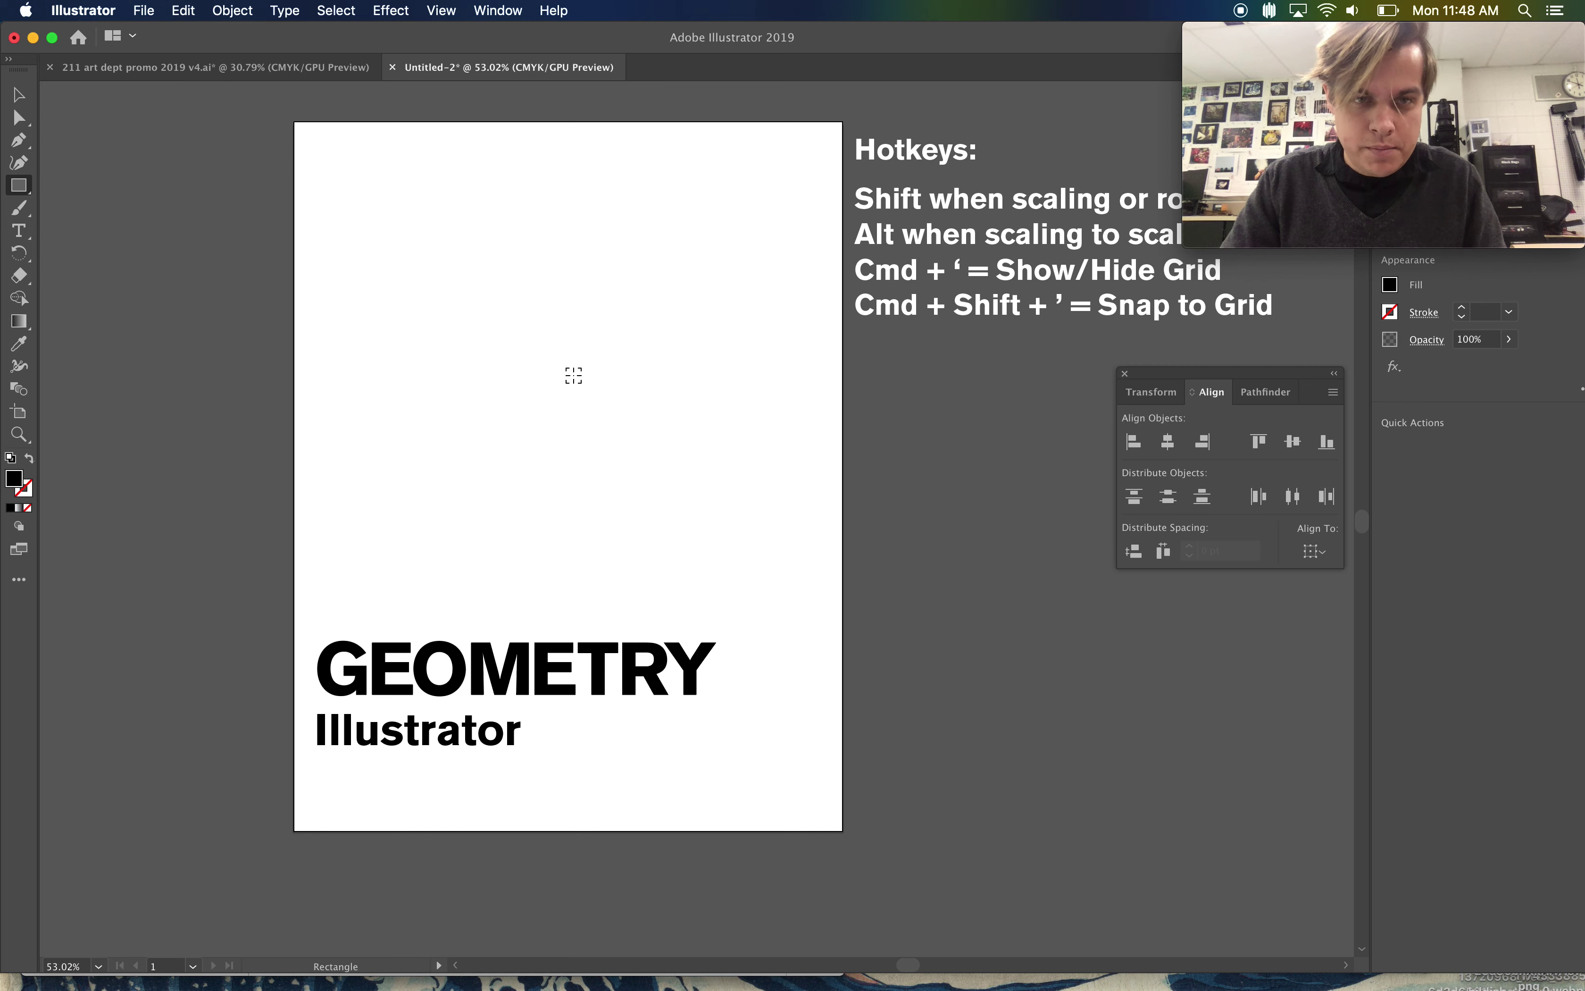
pyautogui.moveTo(575, 391); pyautogui.dragTo(633, 461)
pyautogui.press('v')
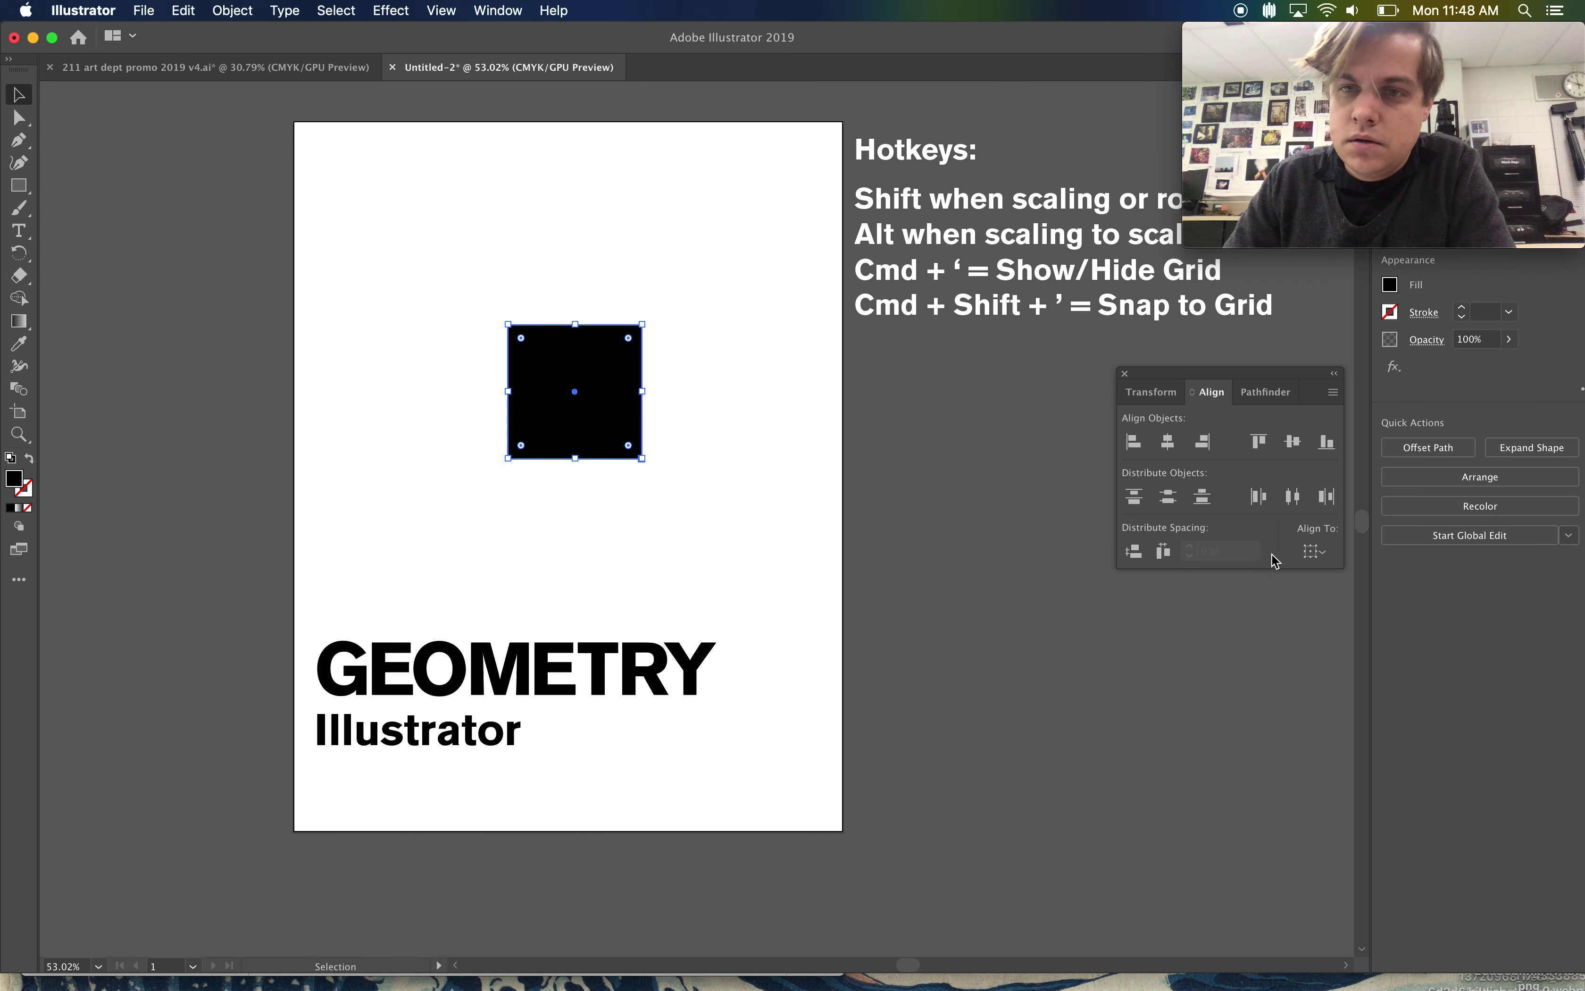
pyautogui.click(1318, 554)
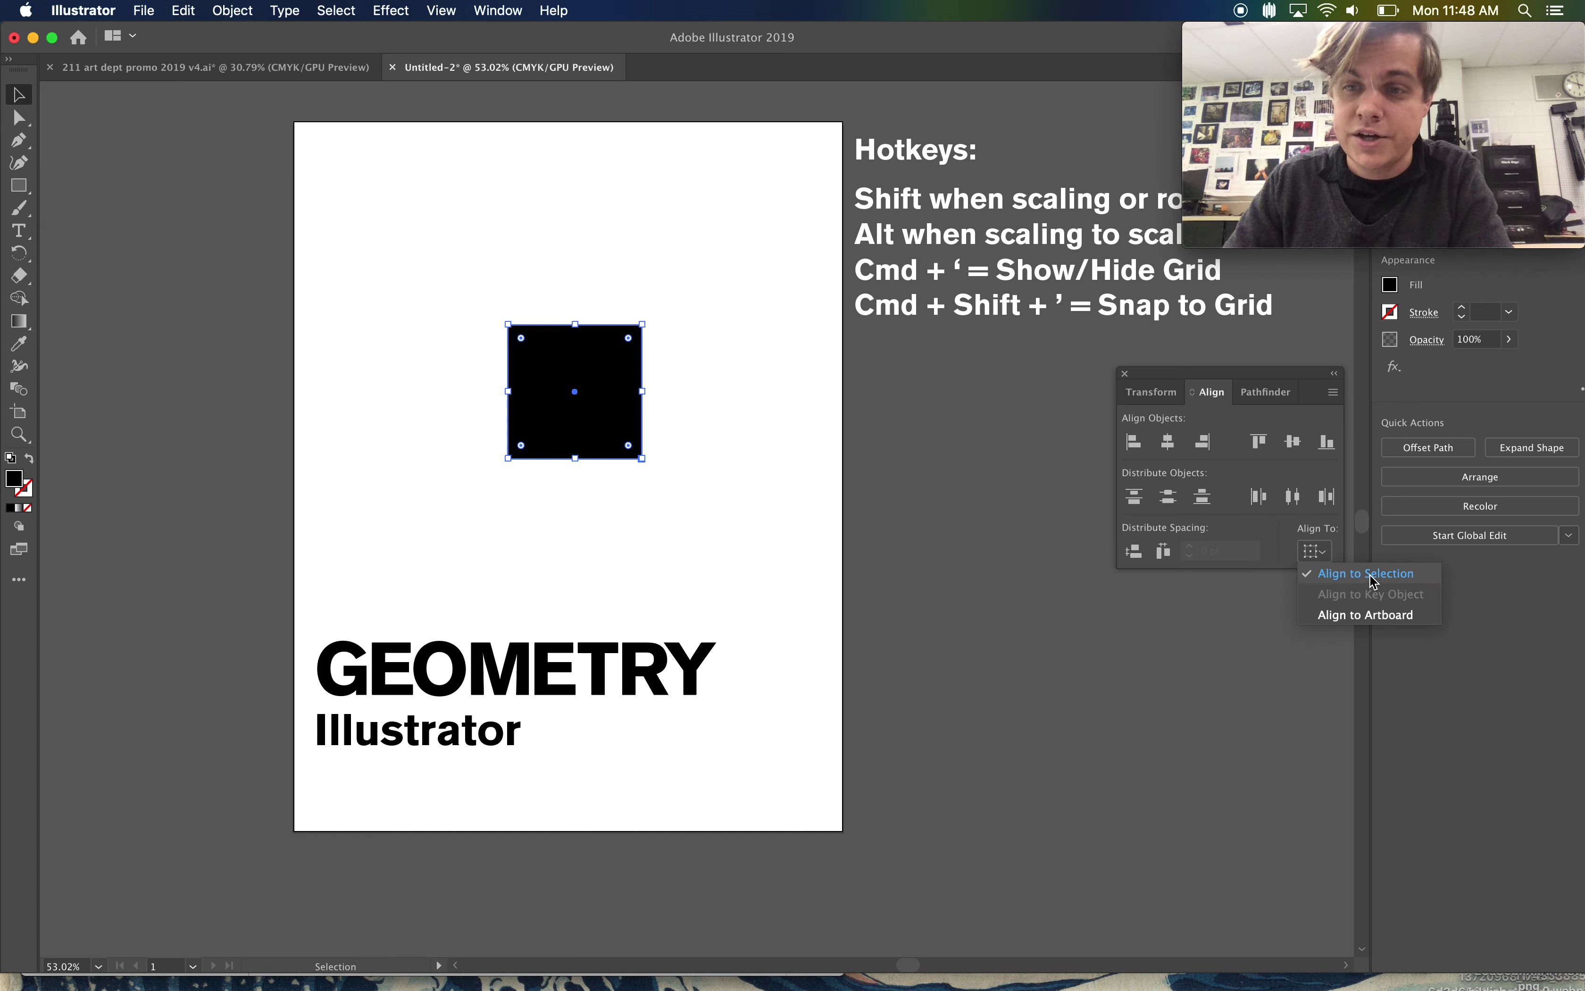
# Switch alignment to the artboard and centre the black square horizontally and vertically.
pyautogui.click(1366, 615)
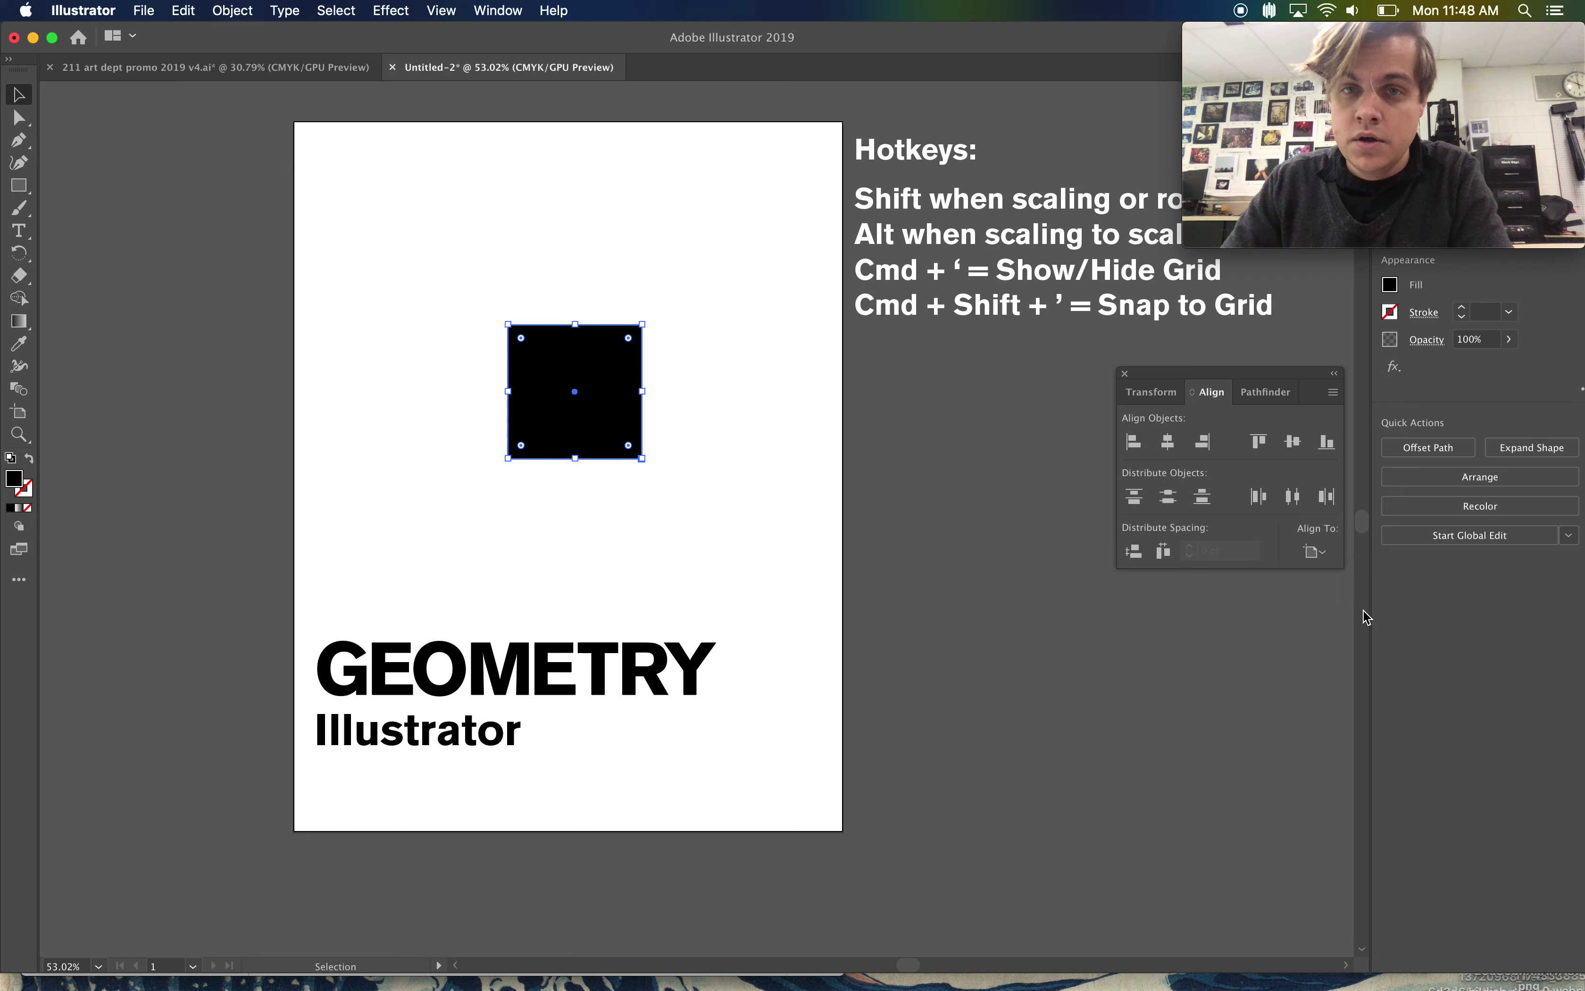
pyautogui.click(1167, 441)
pyautogui.click(1288, 445)
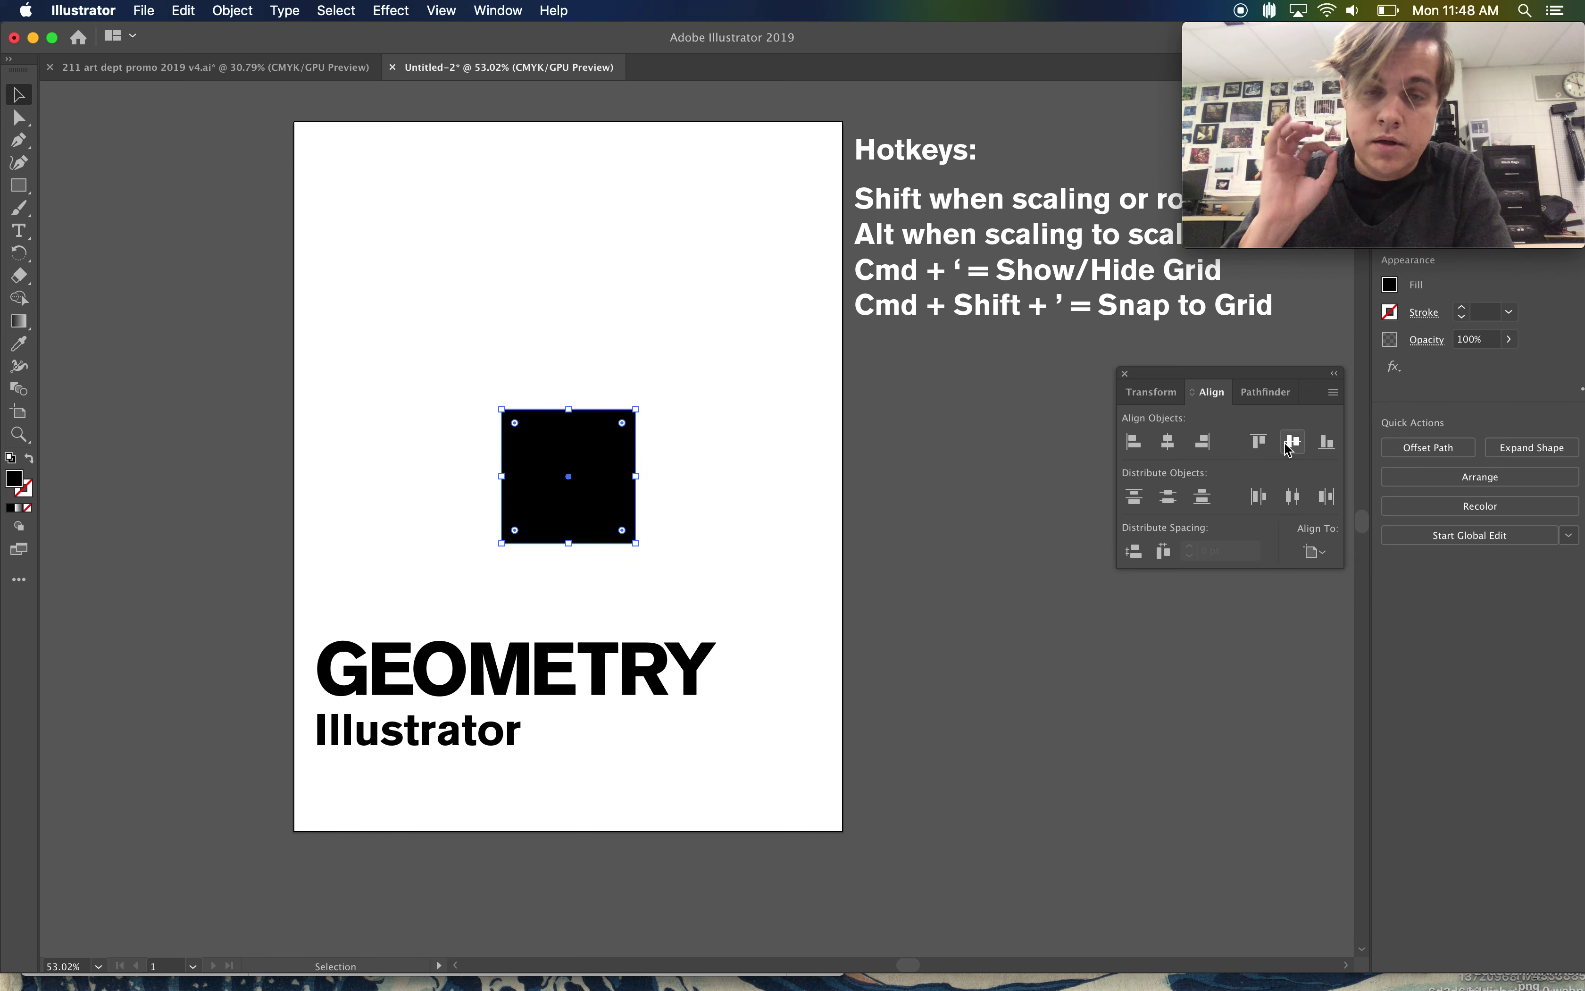
# Try snapping the square to the page's left and top edges, then re-centre it on both axes.
pyautogui.click(1135, 443)
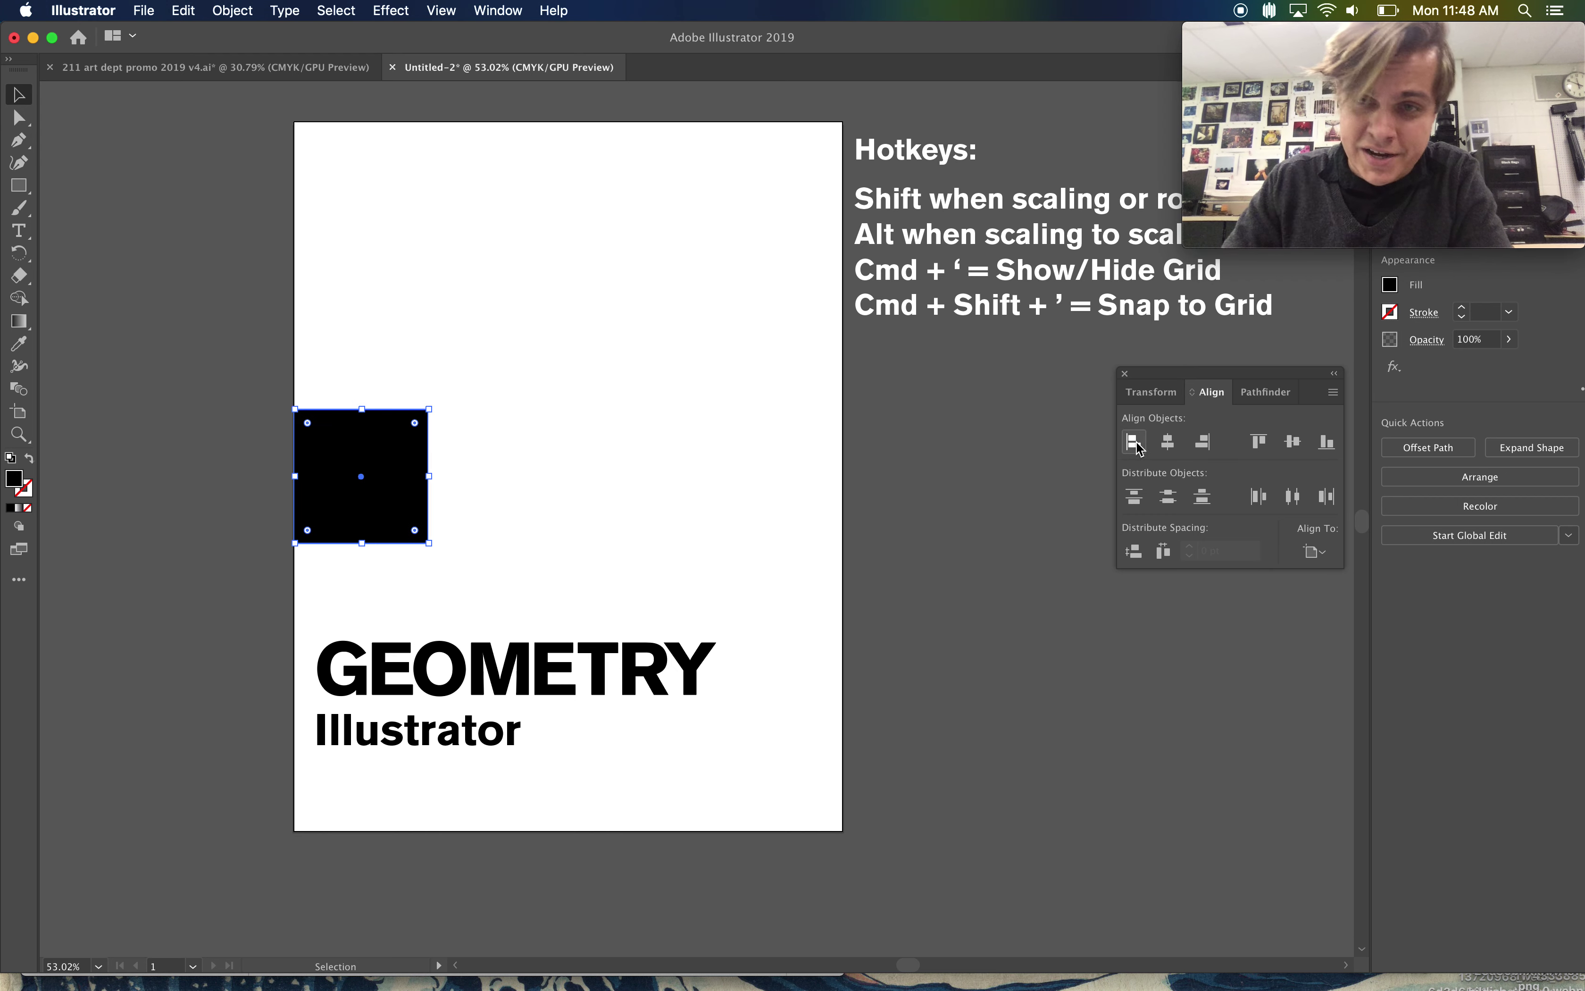
pyautogui.click(1260, 447)
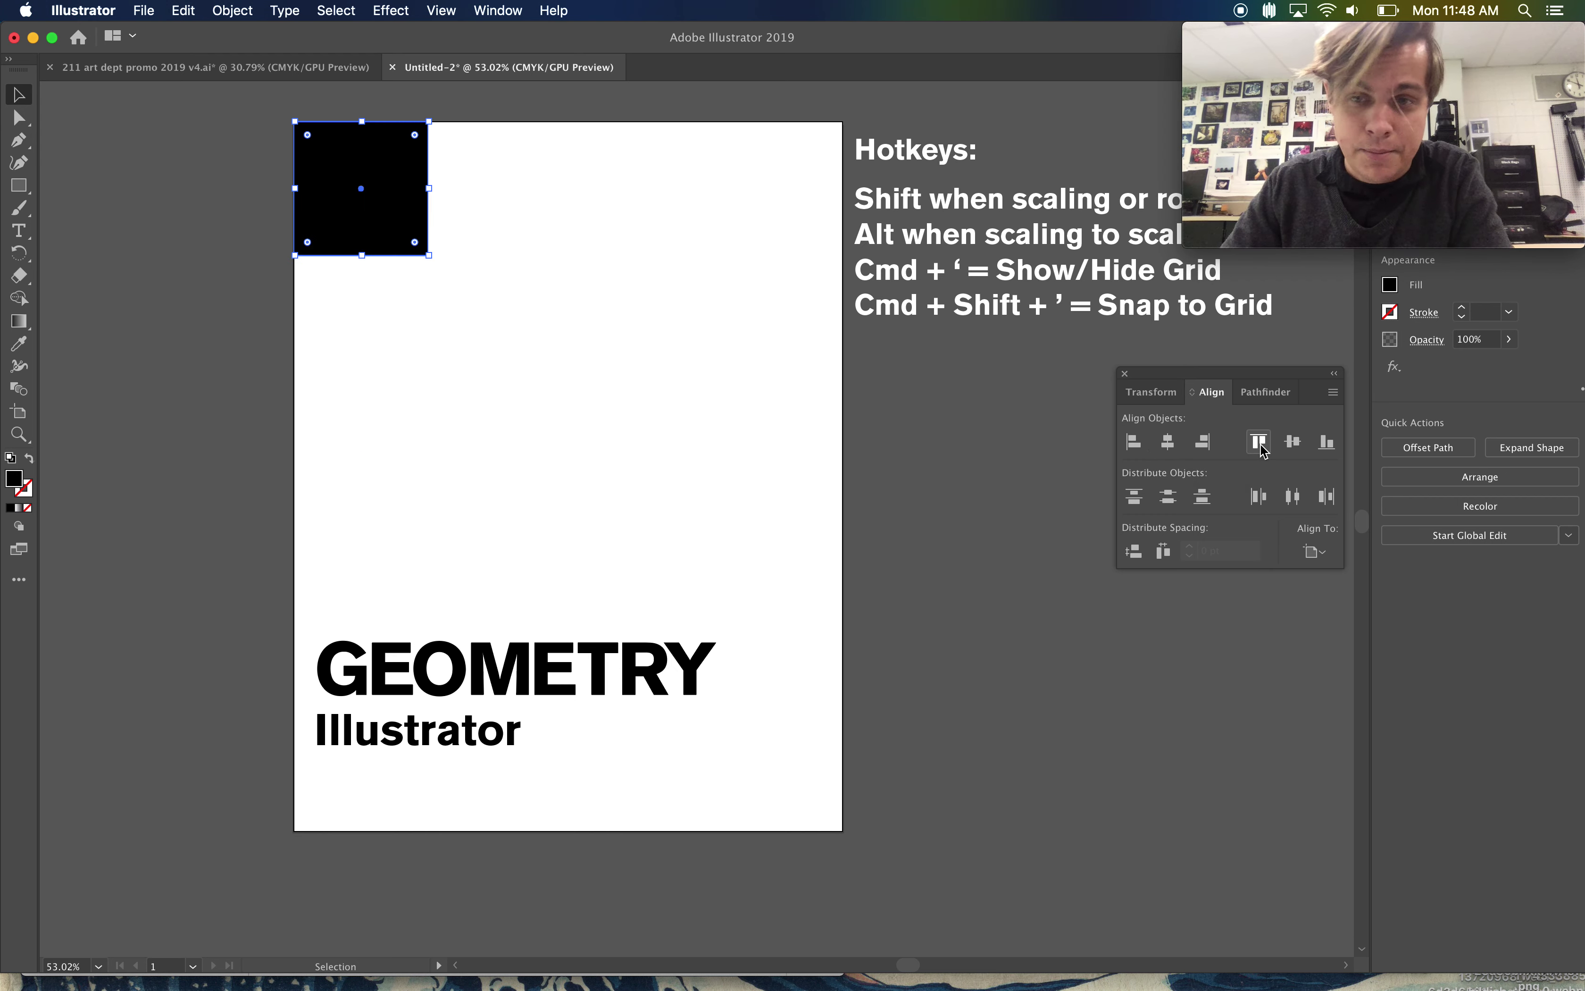
pyautogui.click(1167, 443)
pyautogui.click(1288, 447)
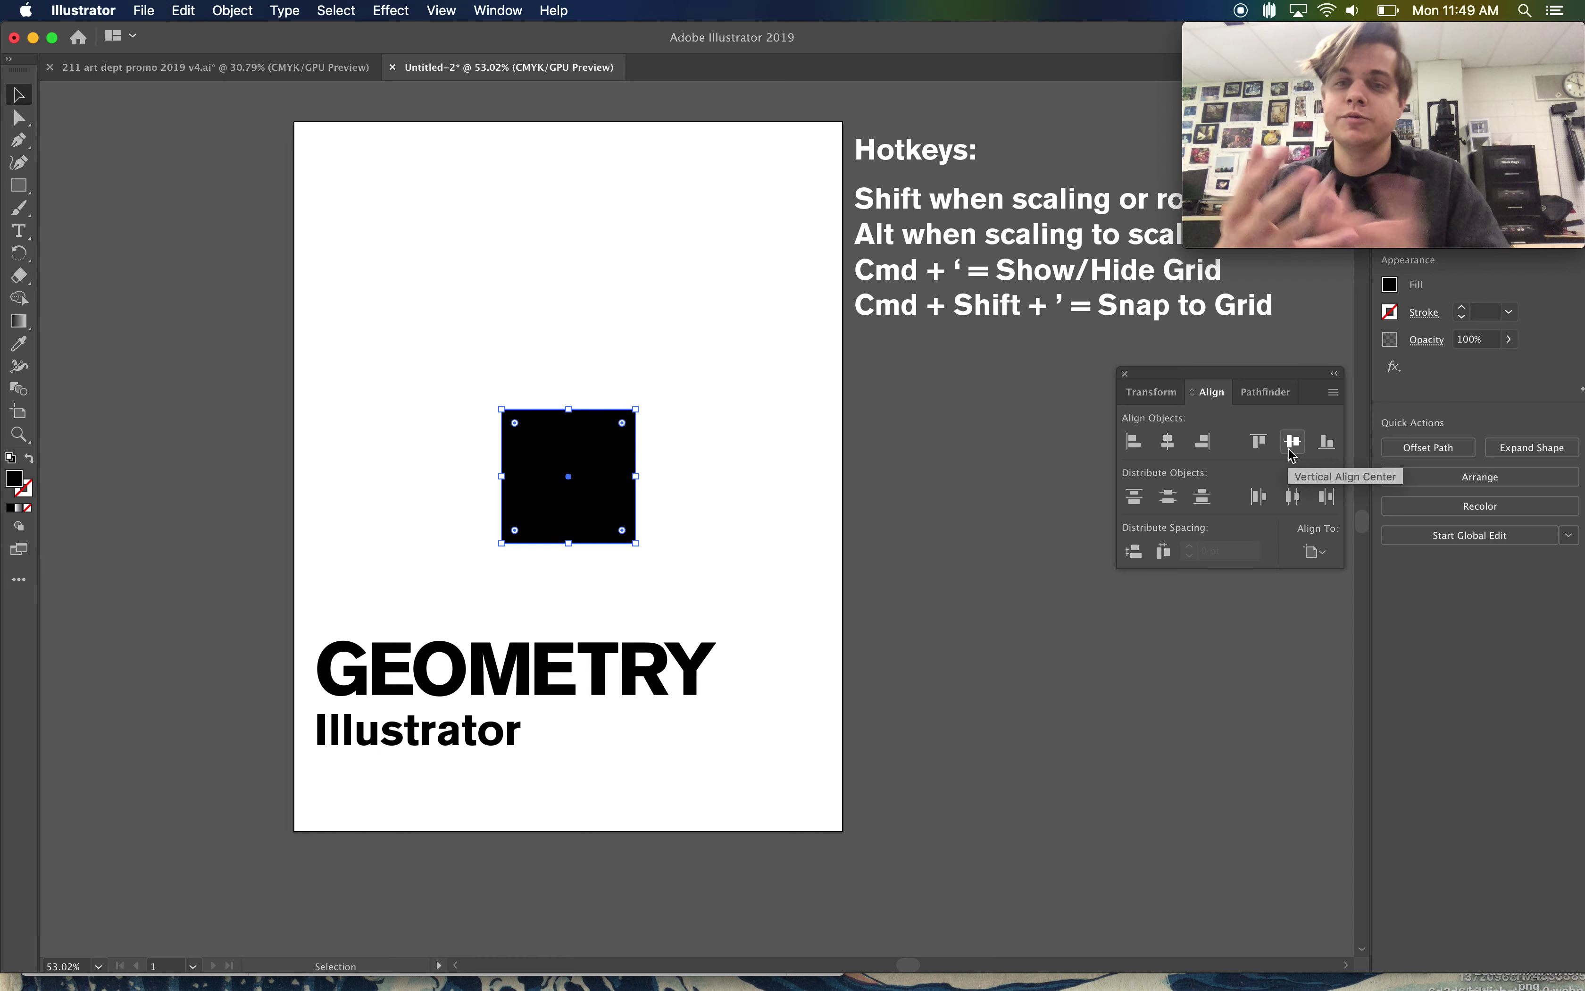